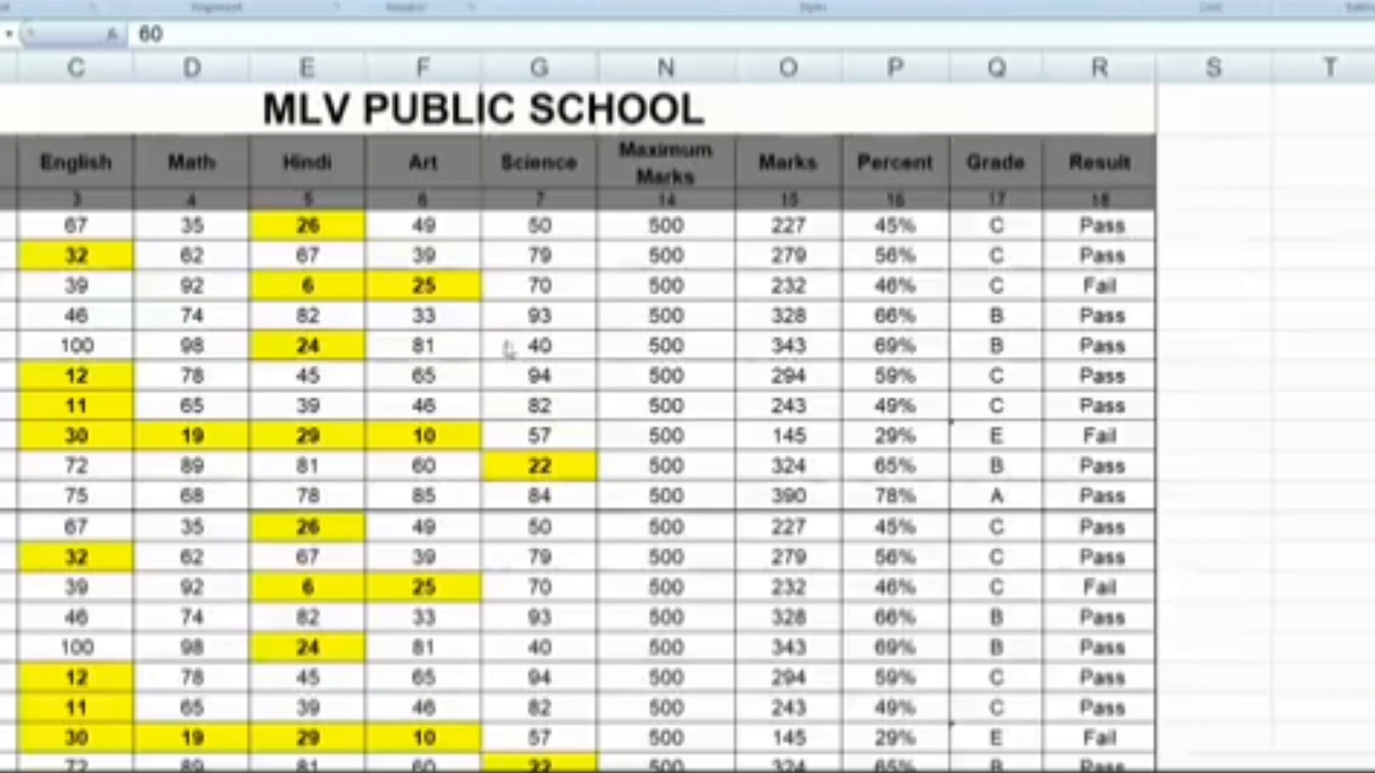
Look through the marksheet's student rows and open the sheet in print preview.
scroll(510, 351, down, 3)
scroll(688, 416, down, 2)
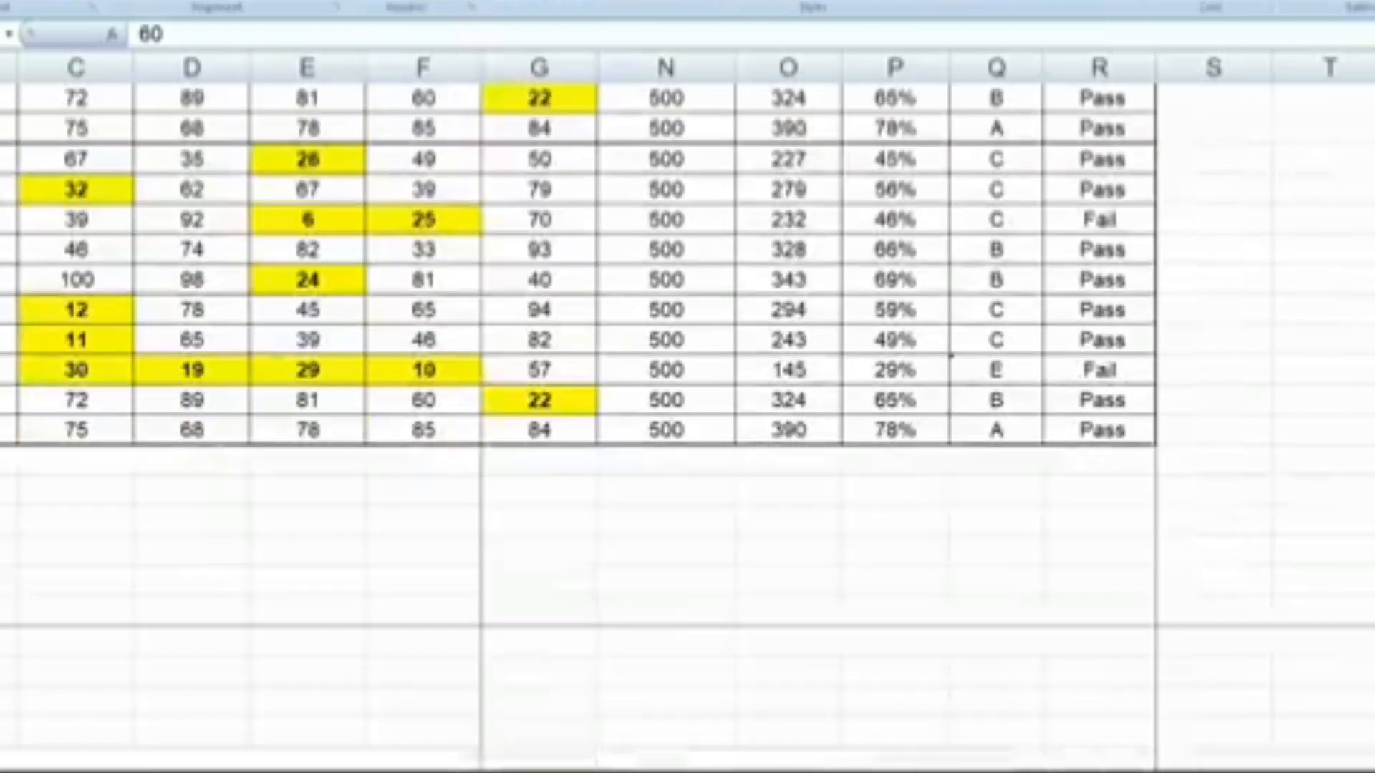
scroll(688, 387, up, 5)
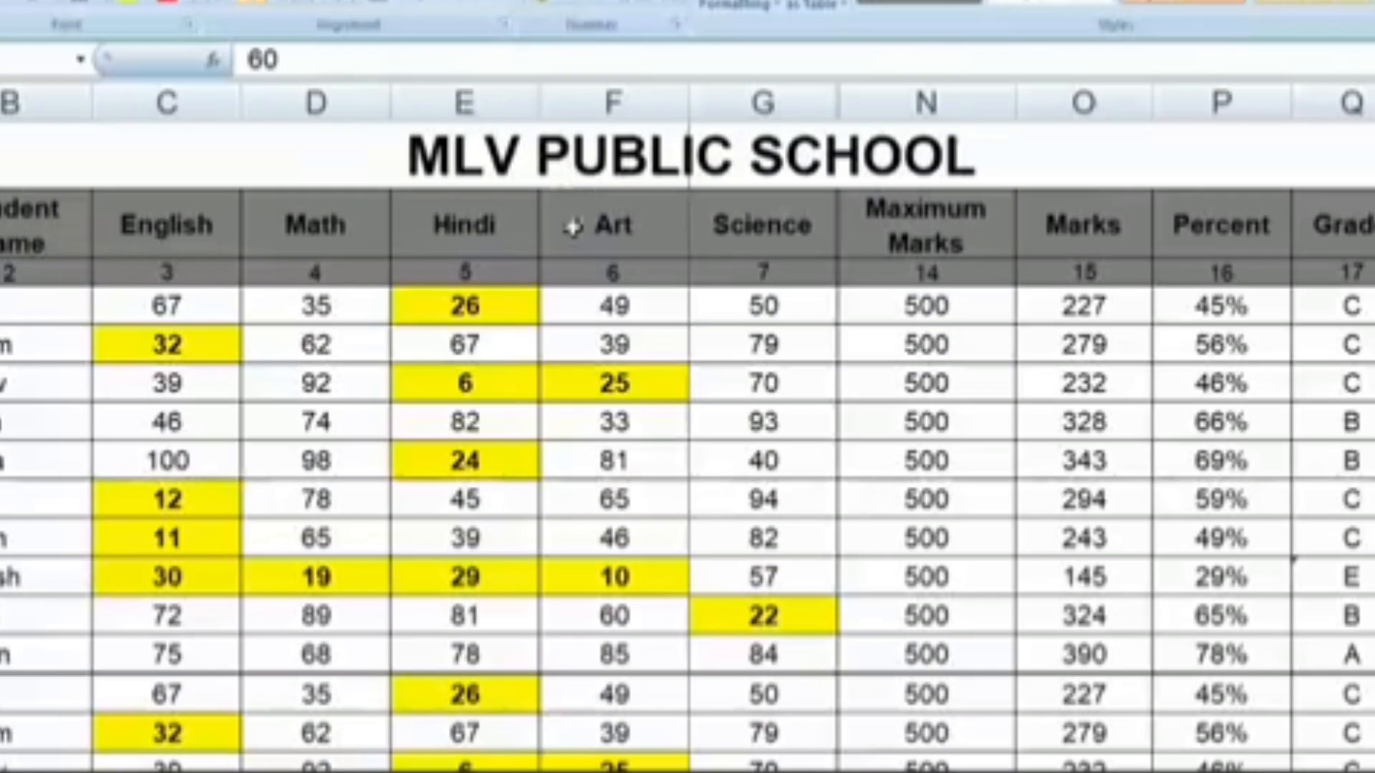
click(0, 0)
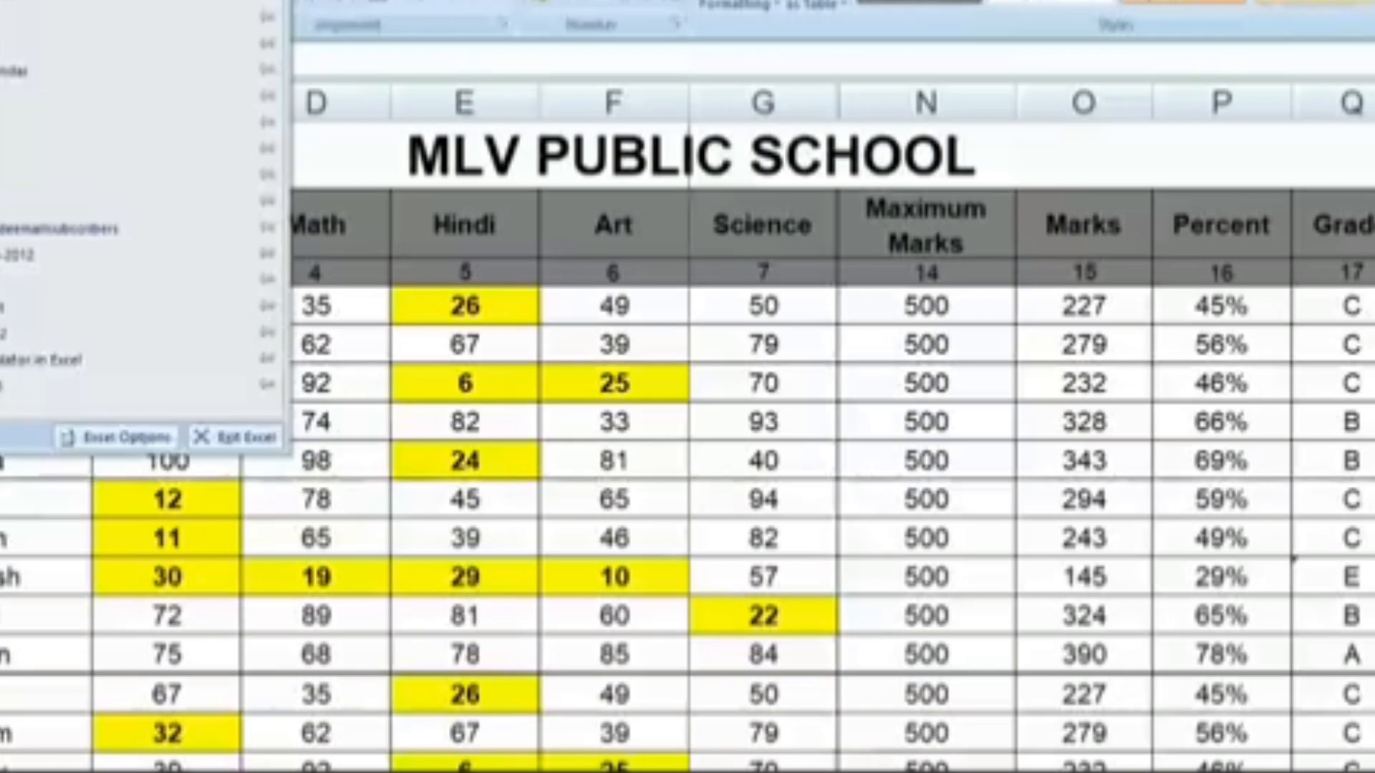
mouse_move(0, 143)
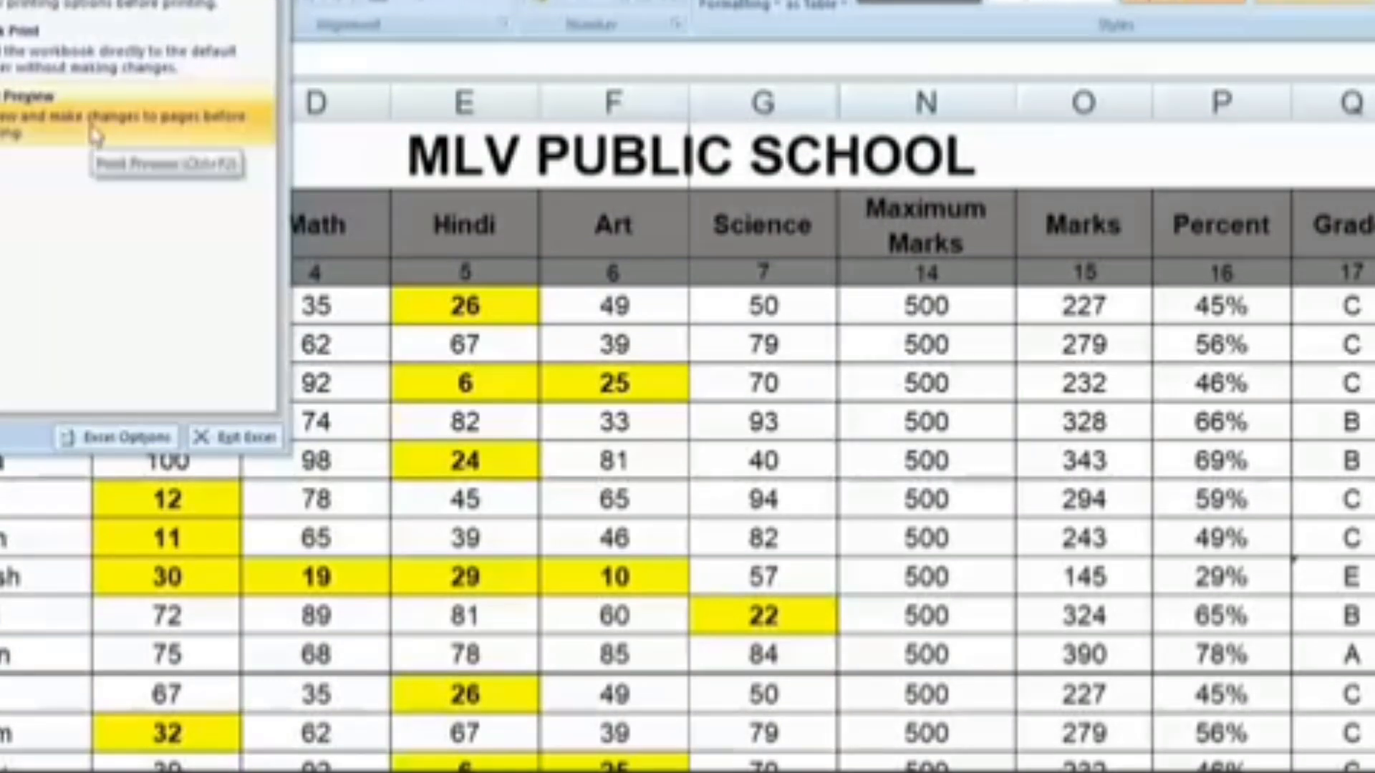
click(964, 201)
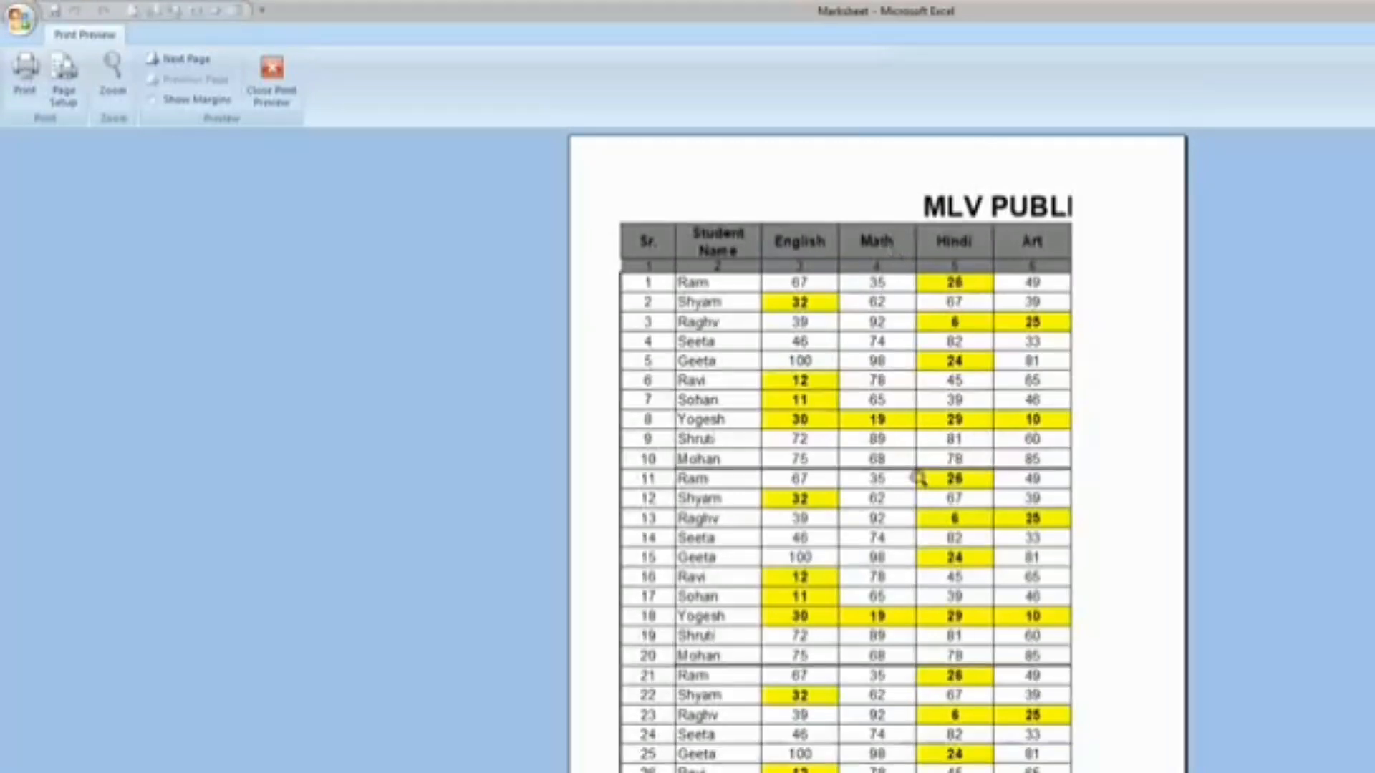
Change the marksheet's page orientation to Landscape in the page setup.
click(63, 79)
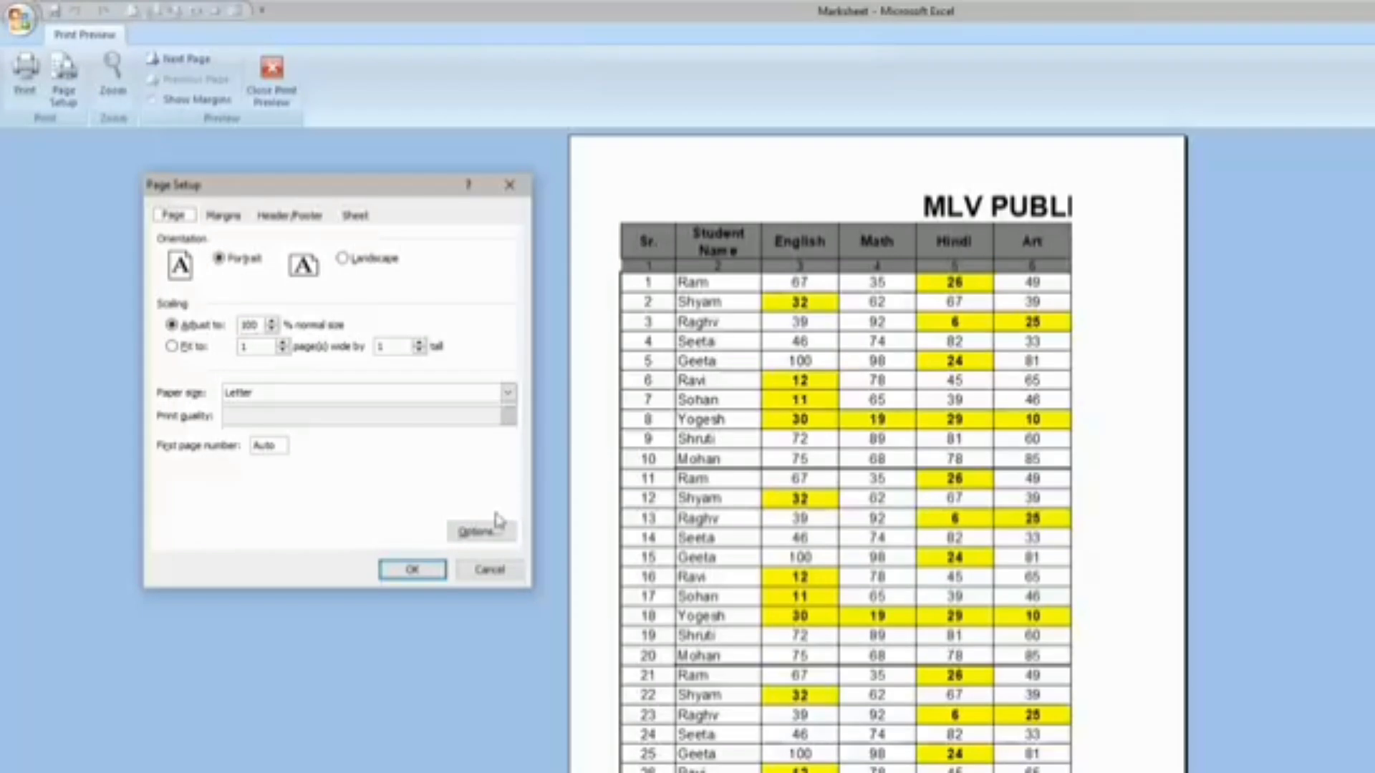
click(227, 217)
click(316, 221)
click(369, 219)
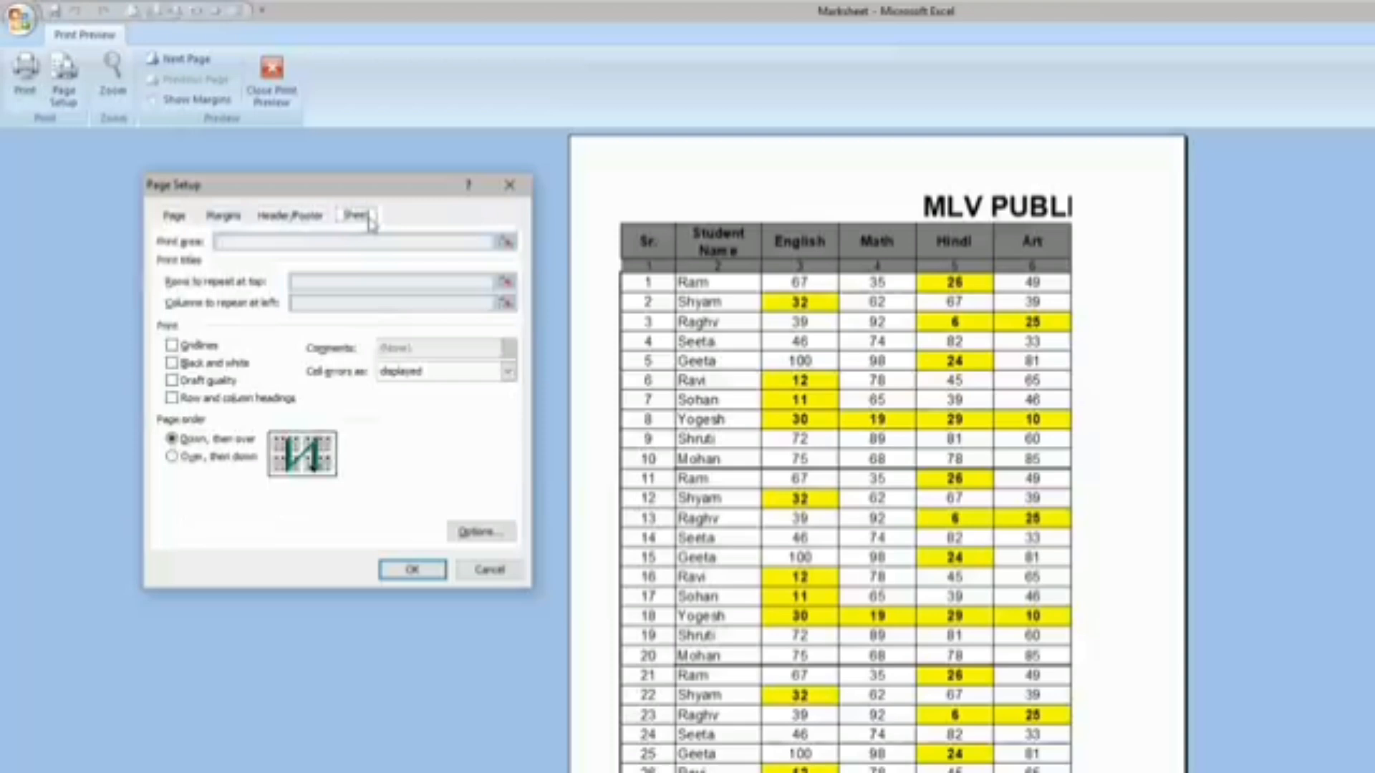
click(188, 216)
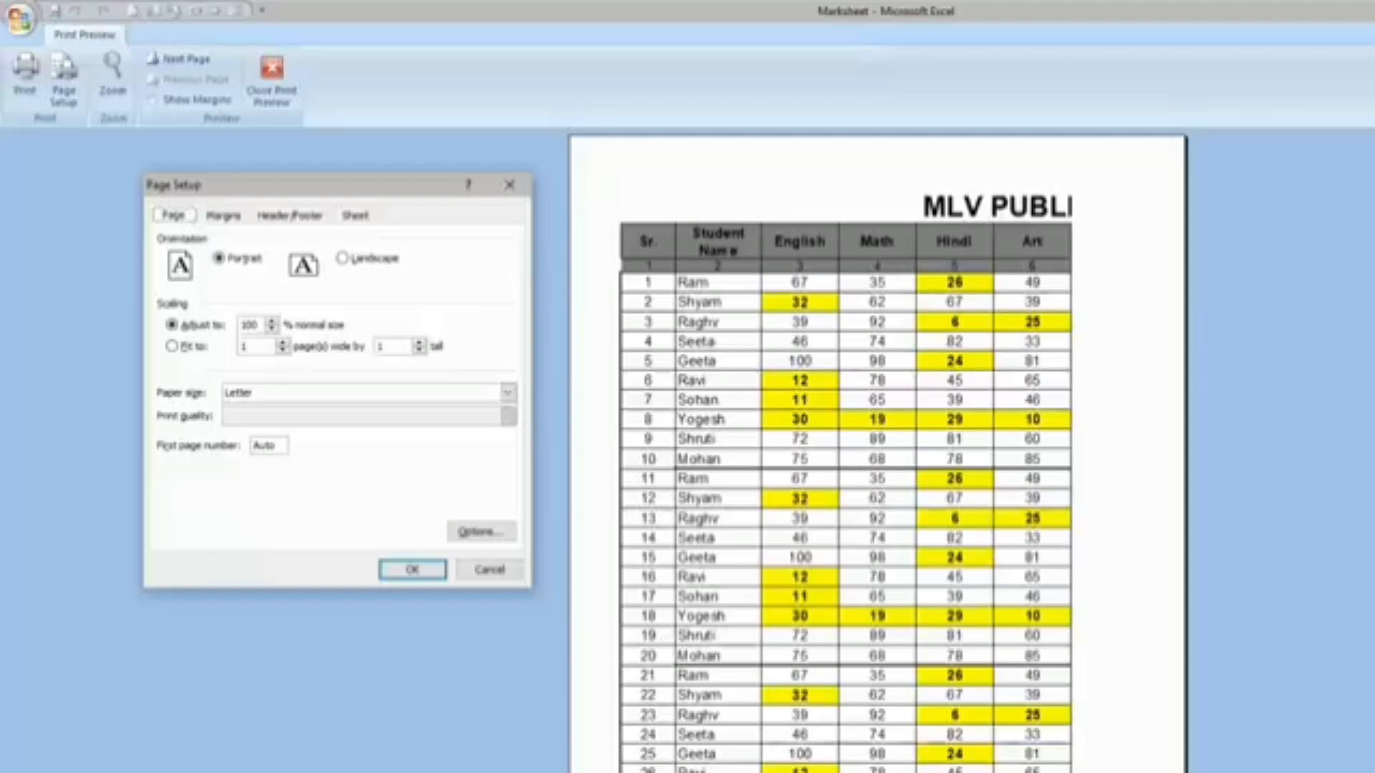
click(344, 259)
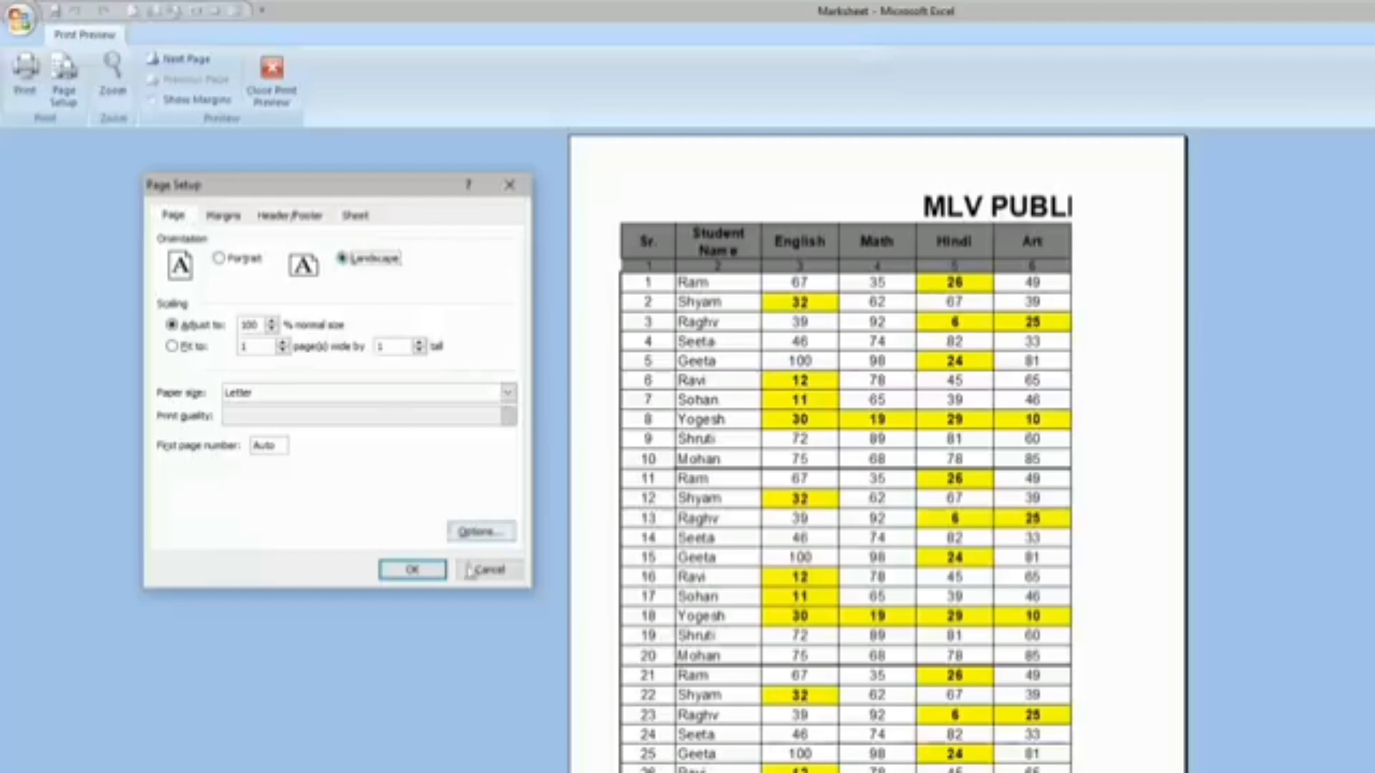
click(430, 570)
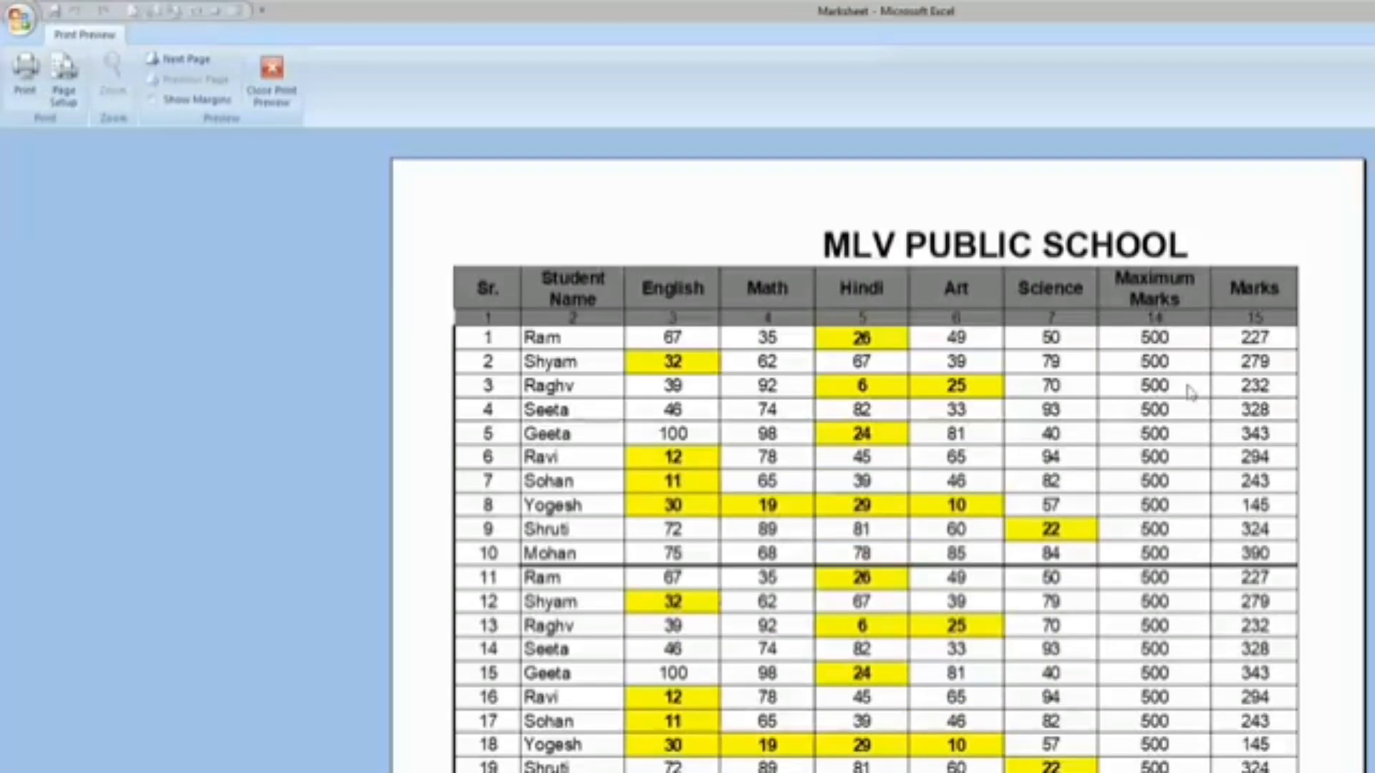
Examine how the marksheet's rows and columns are split across the preview pages.
scroll(1208, 406, down, 2)
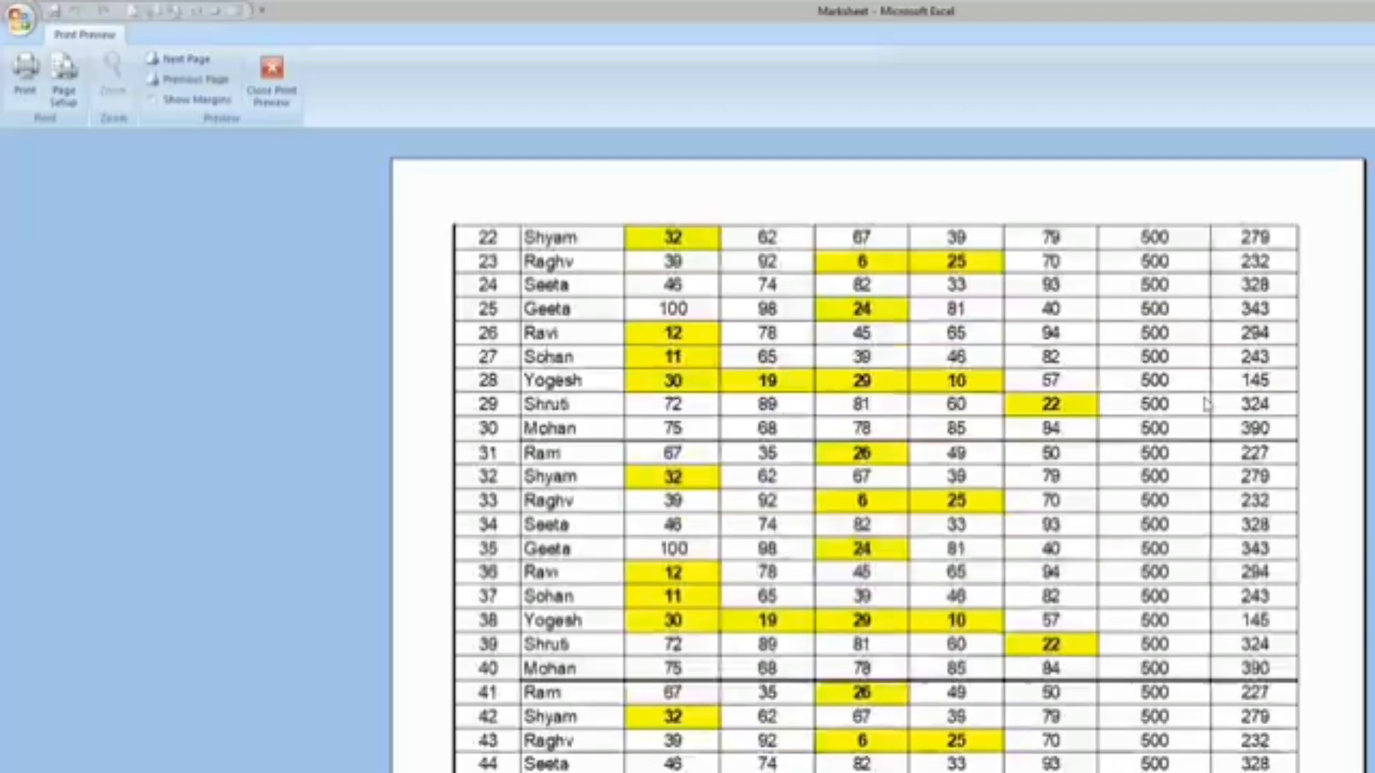
scroll(1208, 405, down, 1)
scroll(1207, 406, up, 3)
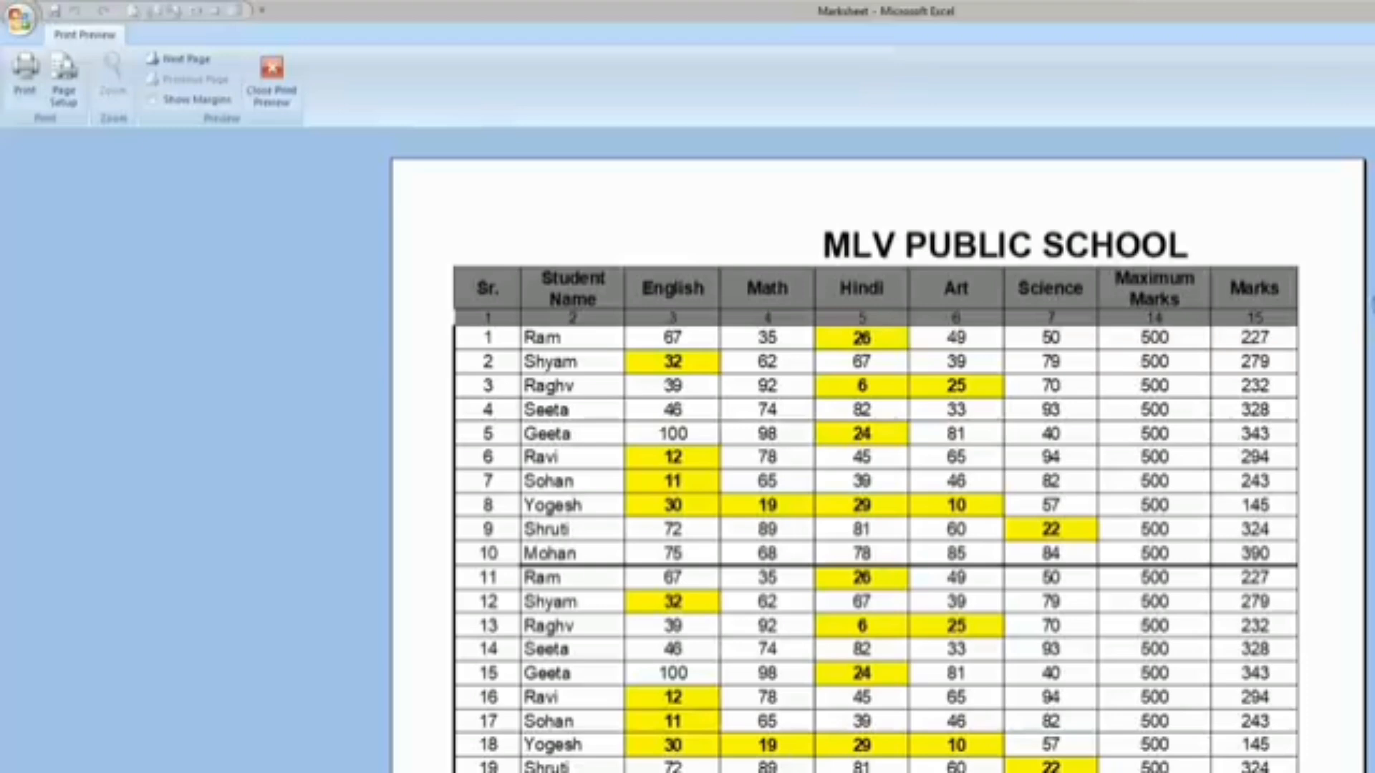
scroll(877, 466, down, 4)
scroll(878, 466, up, 3)
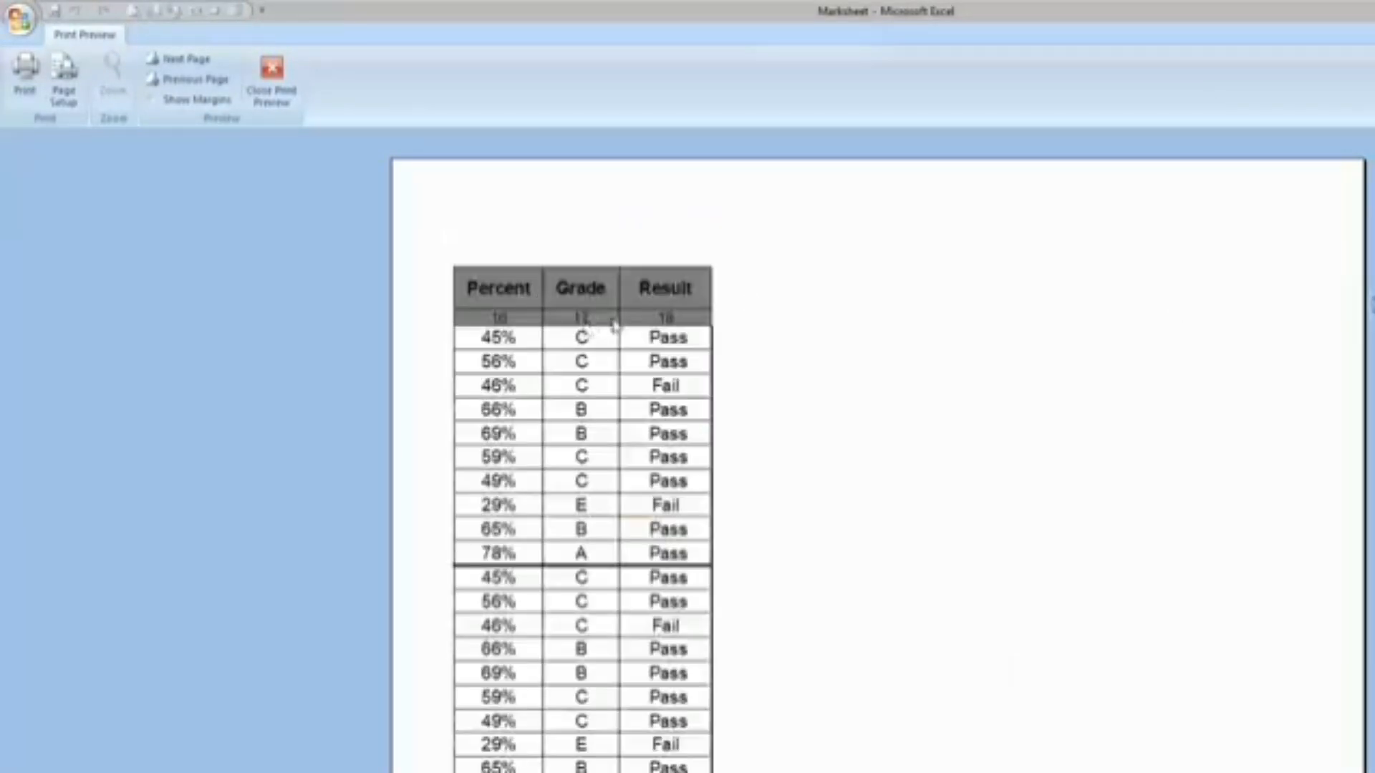
scroll(832, 408, up, 2)
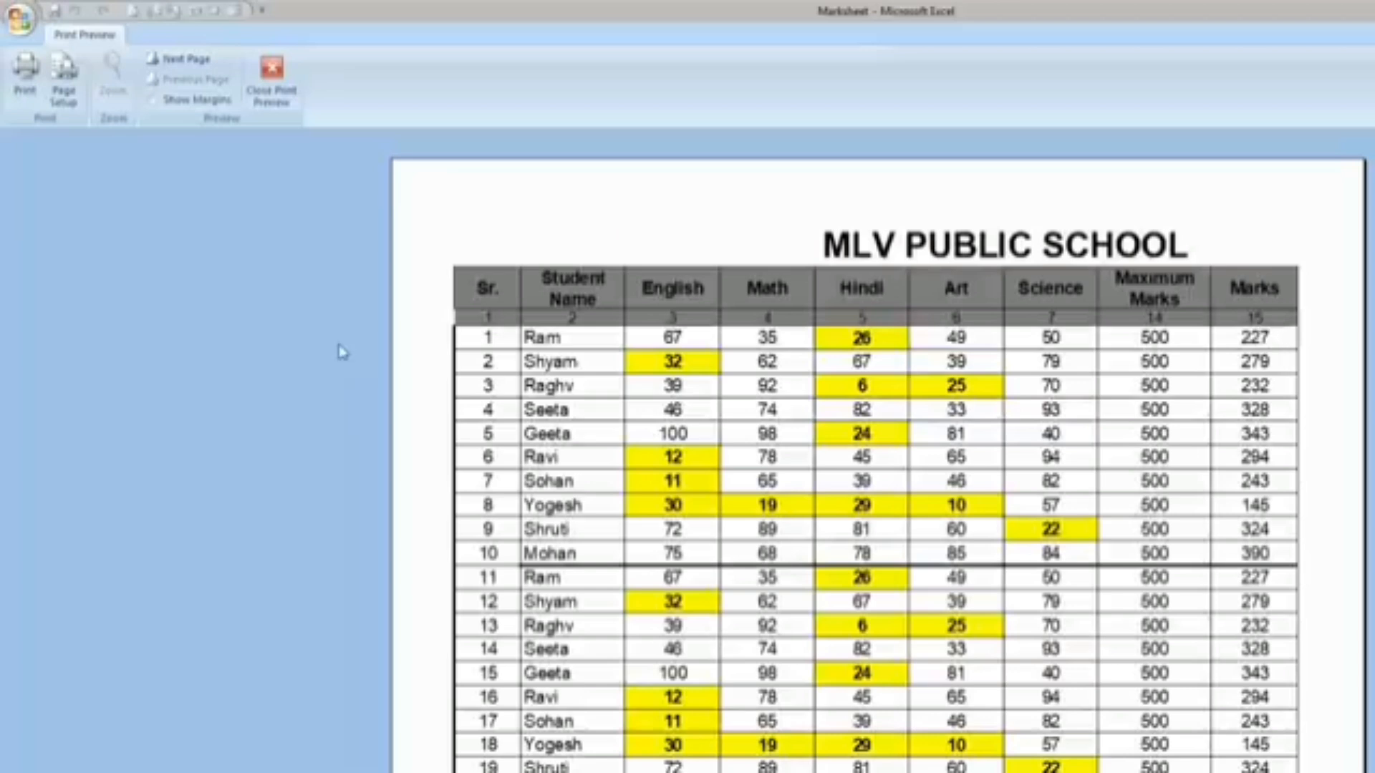
Leave the print preview and narrow the English, Math, Hindi, Art and Science columns.
click(272, 77)
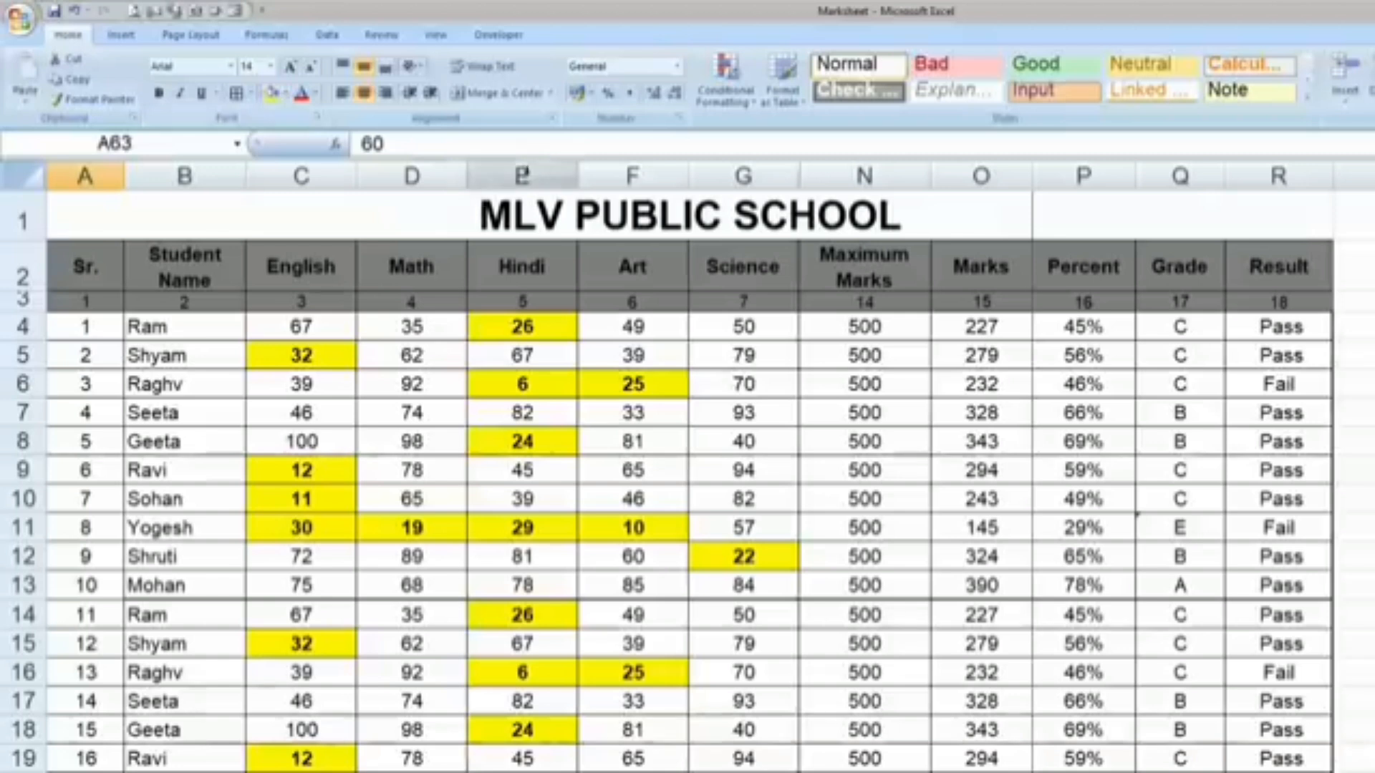
drag(468, 172, 452, 172)
drag(357, 168, 339, 166)
drag(545, 172, 533, 172)
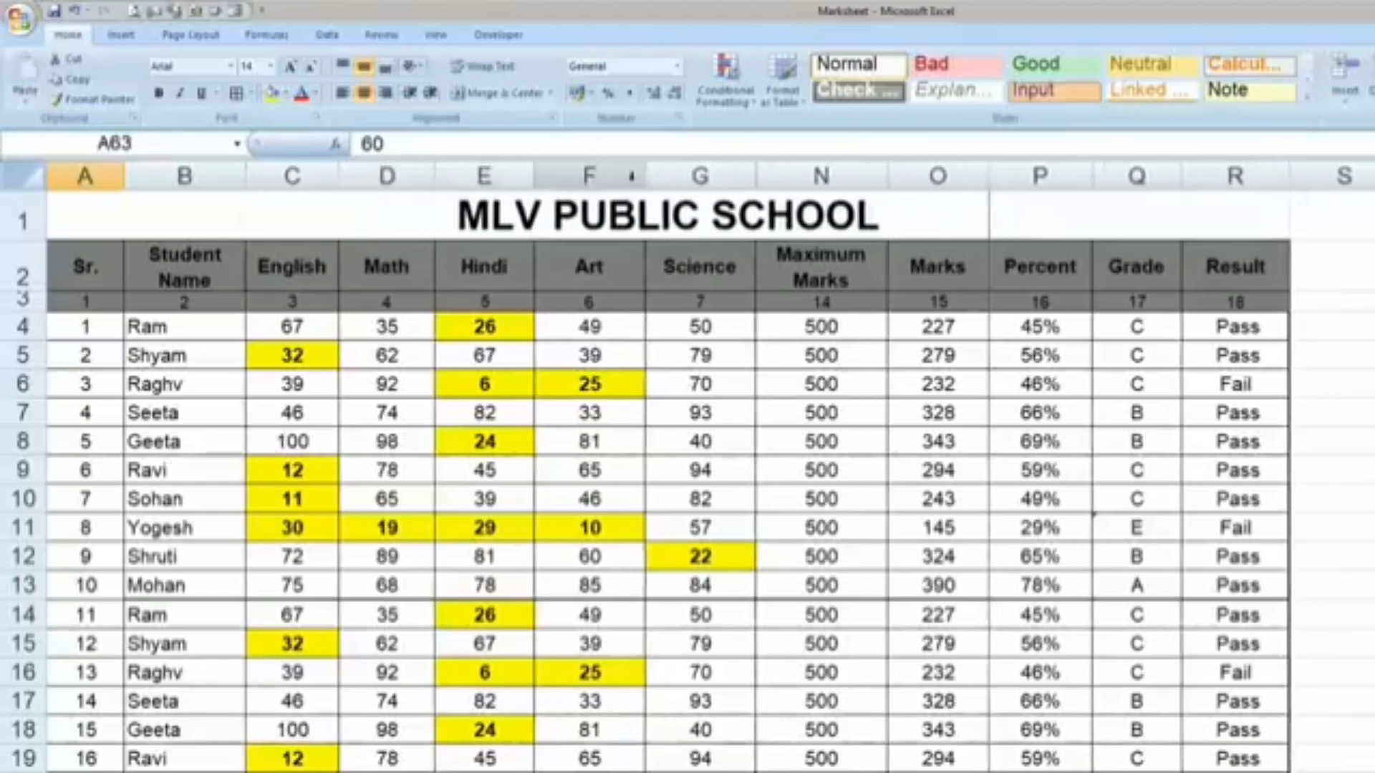
drag(632, 176, 628, 177)
drag(739, 176, 719, 176)
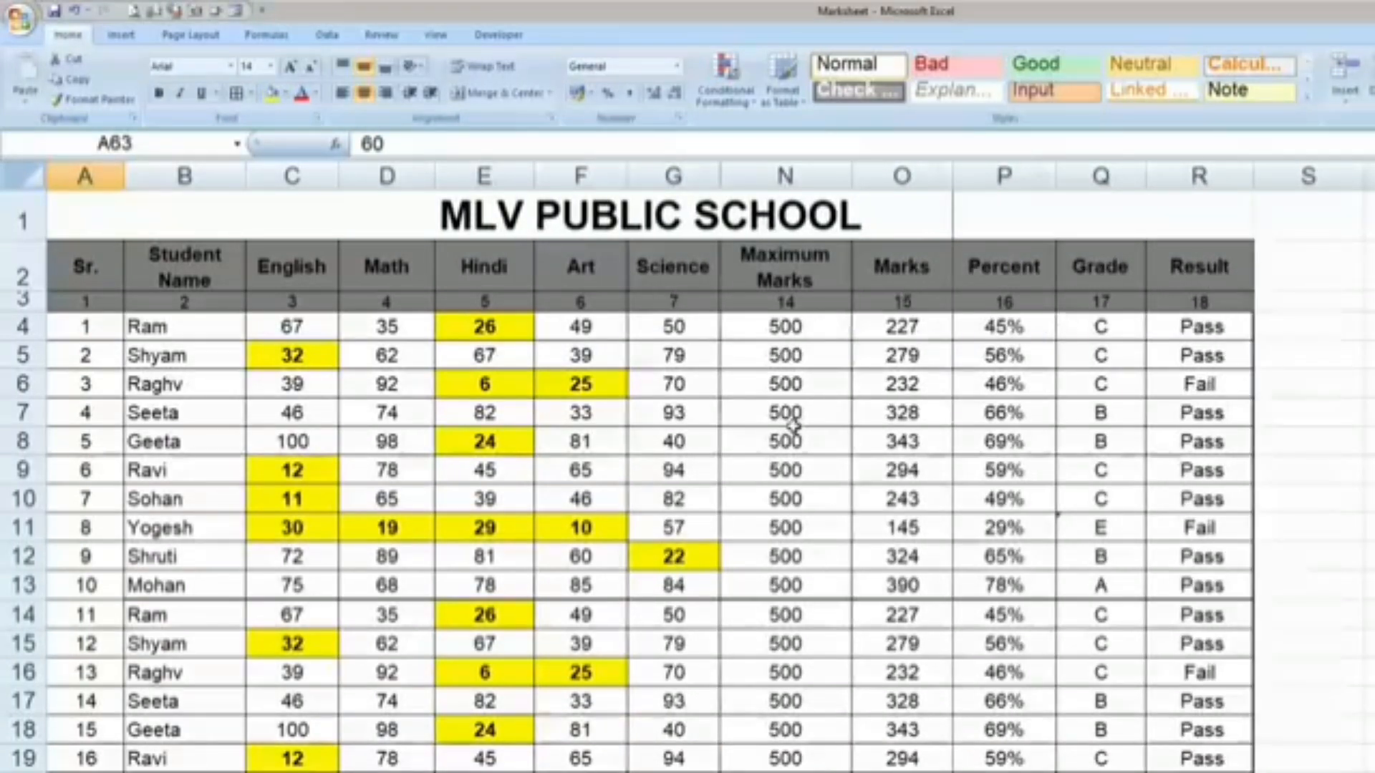
Reopen the print preview and reduce the percentage scaling in the page setup to bring more columns onto the page.
click(21, 19)
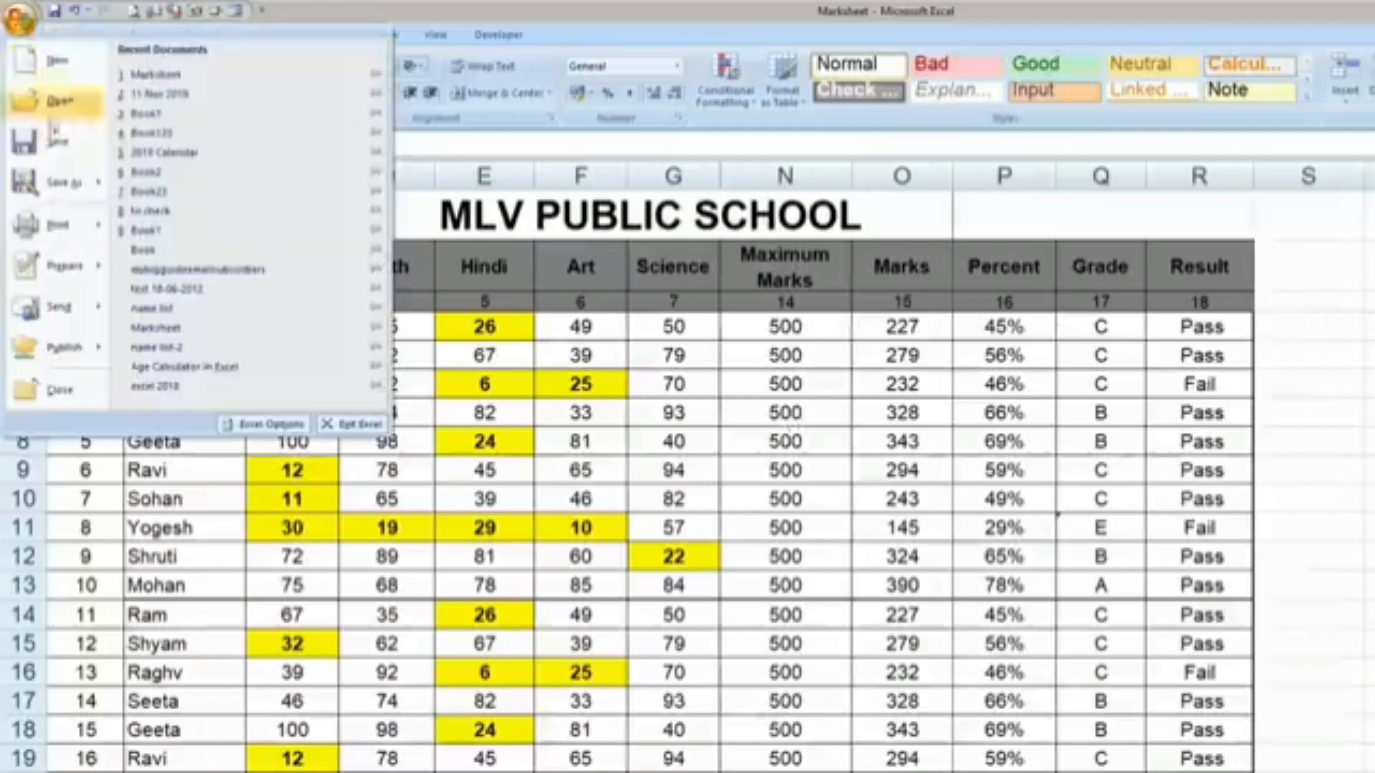
click(137, 12)
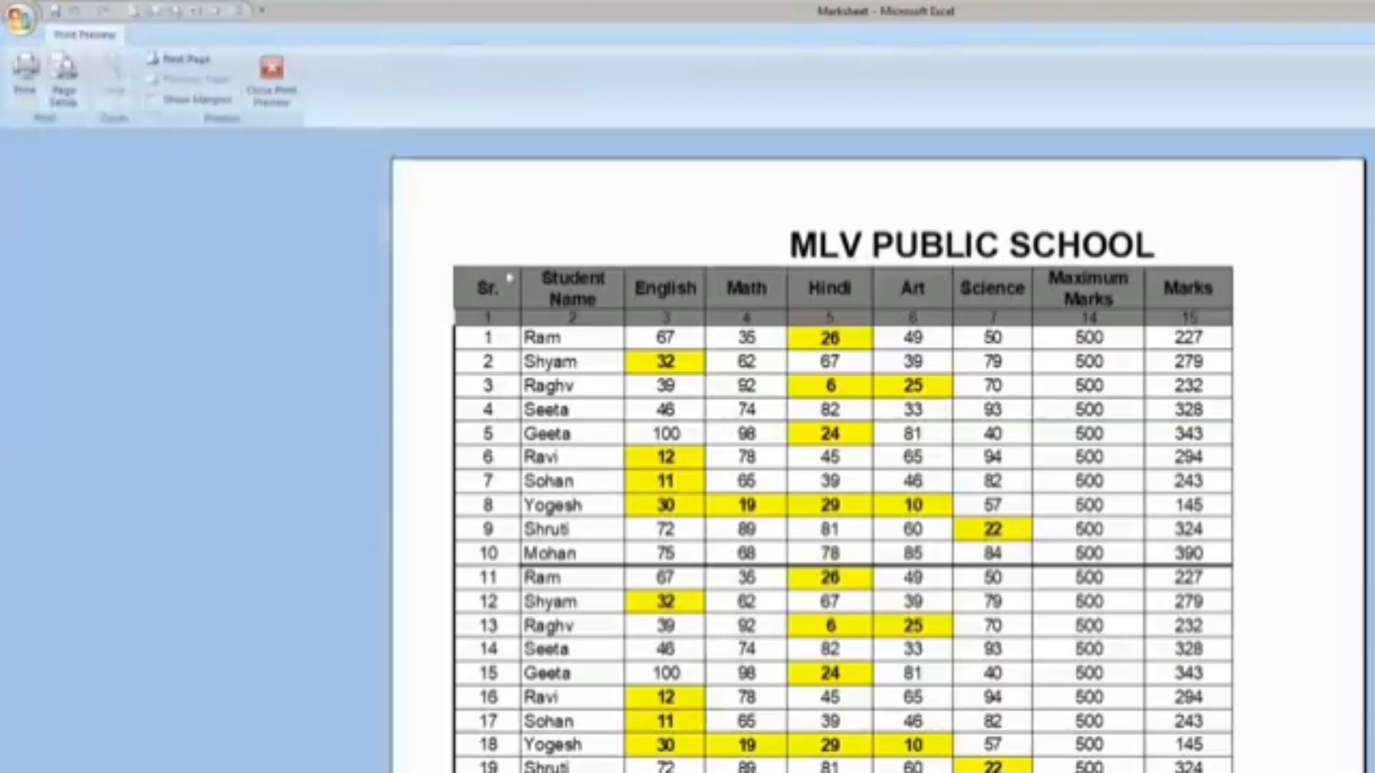
click(66, 80)
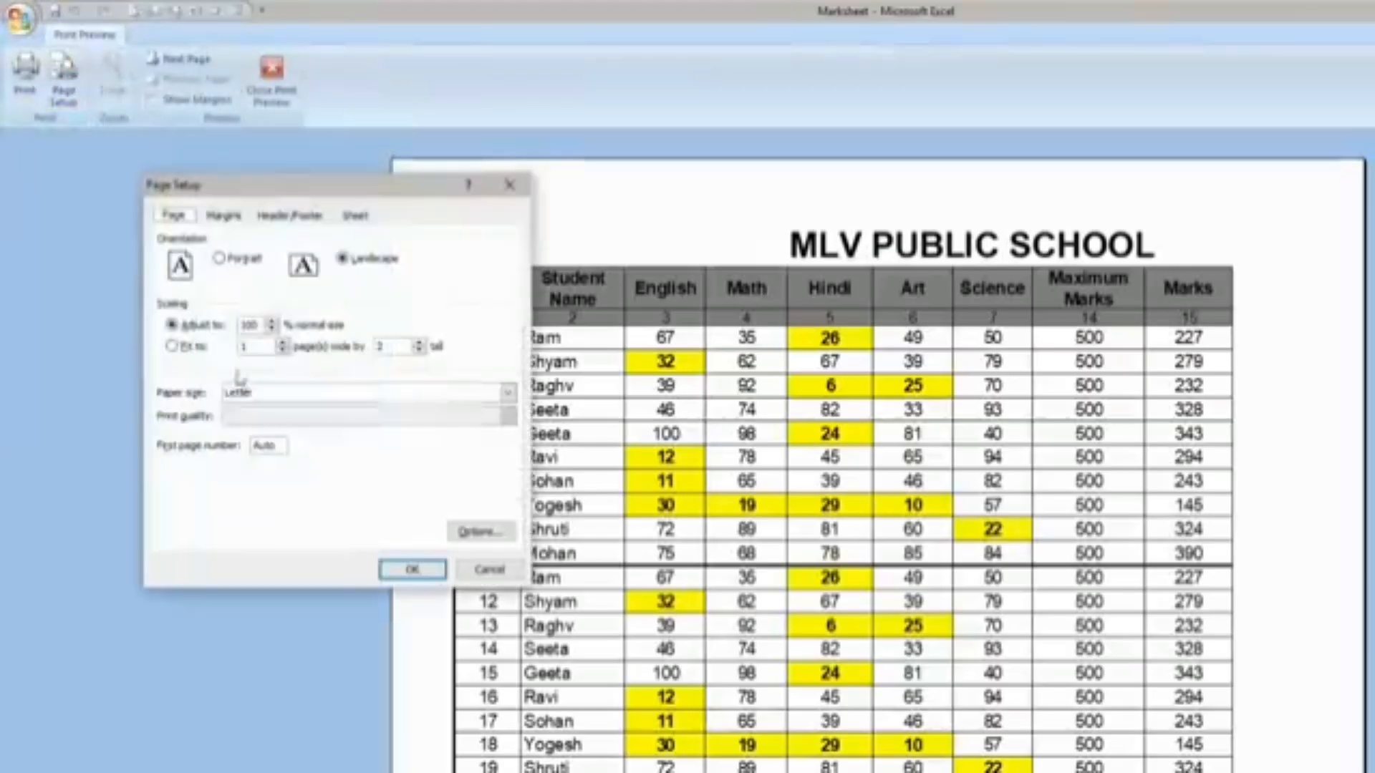
click(271, 330)
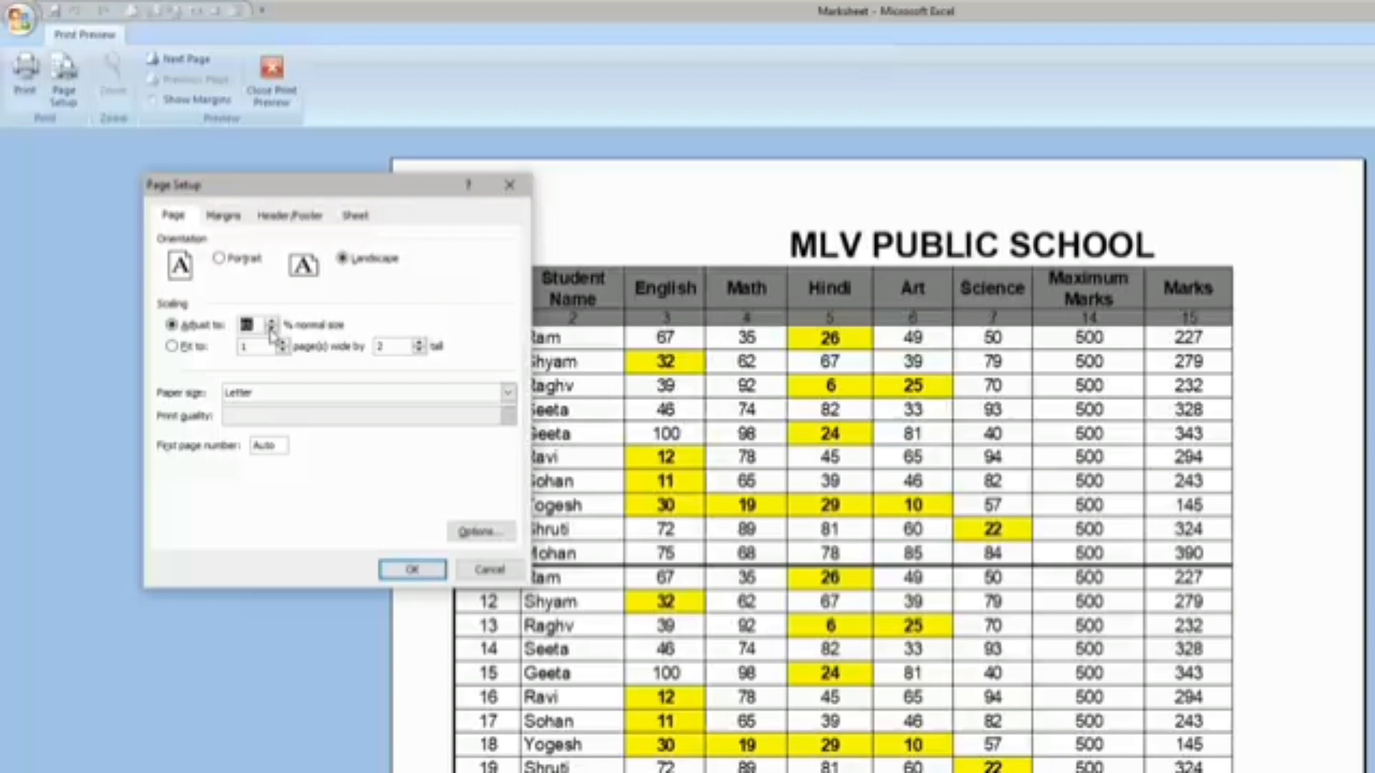
click(271, 330)
click(430, 570)
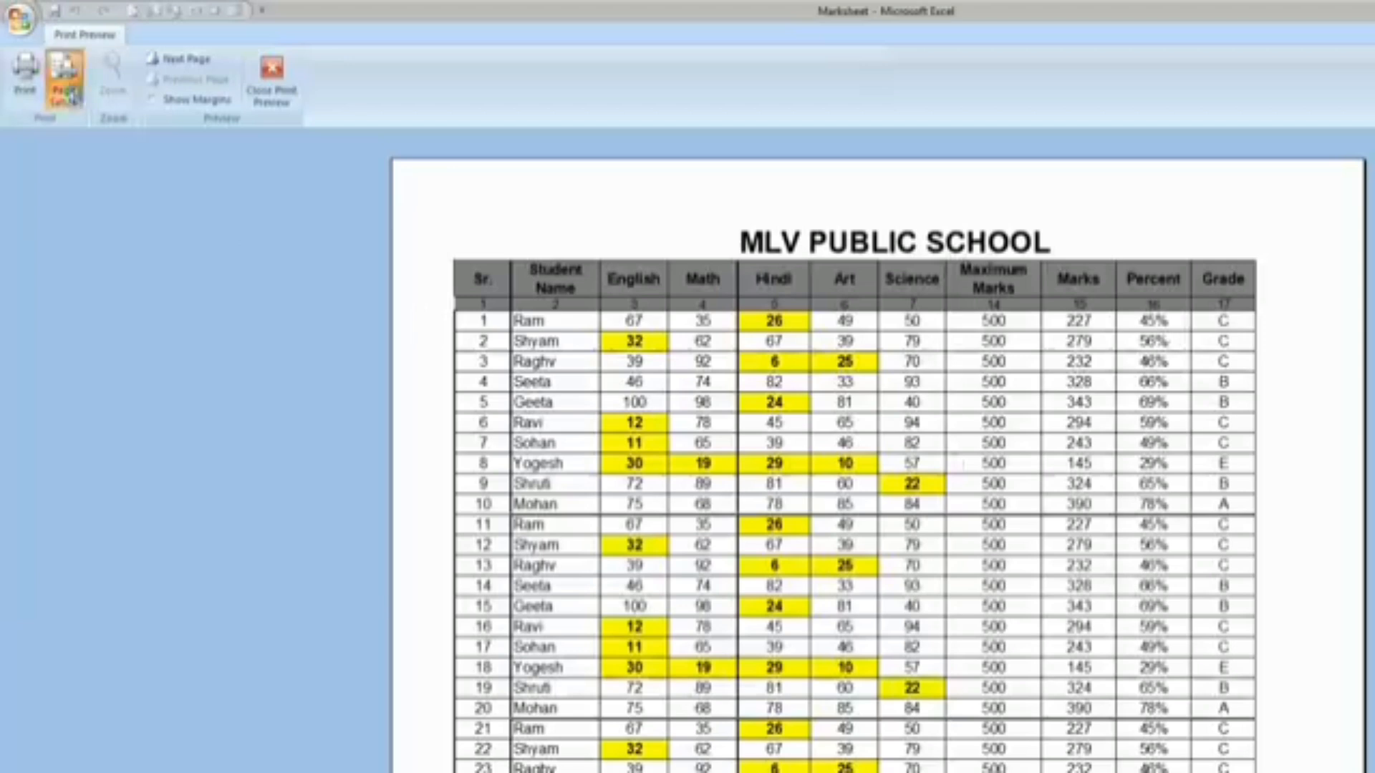
Reduce the print scaling to 80% of normal size and check both pages of the preview.
click(63, 79)
click(271, 329)
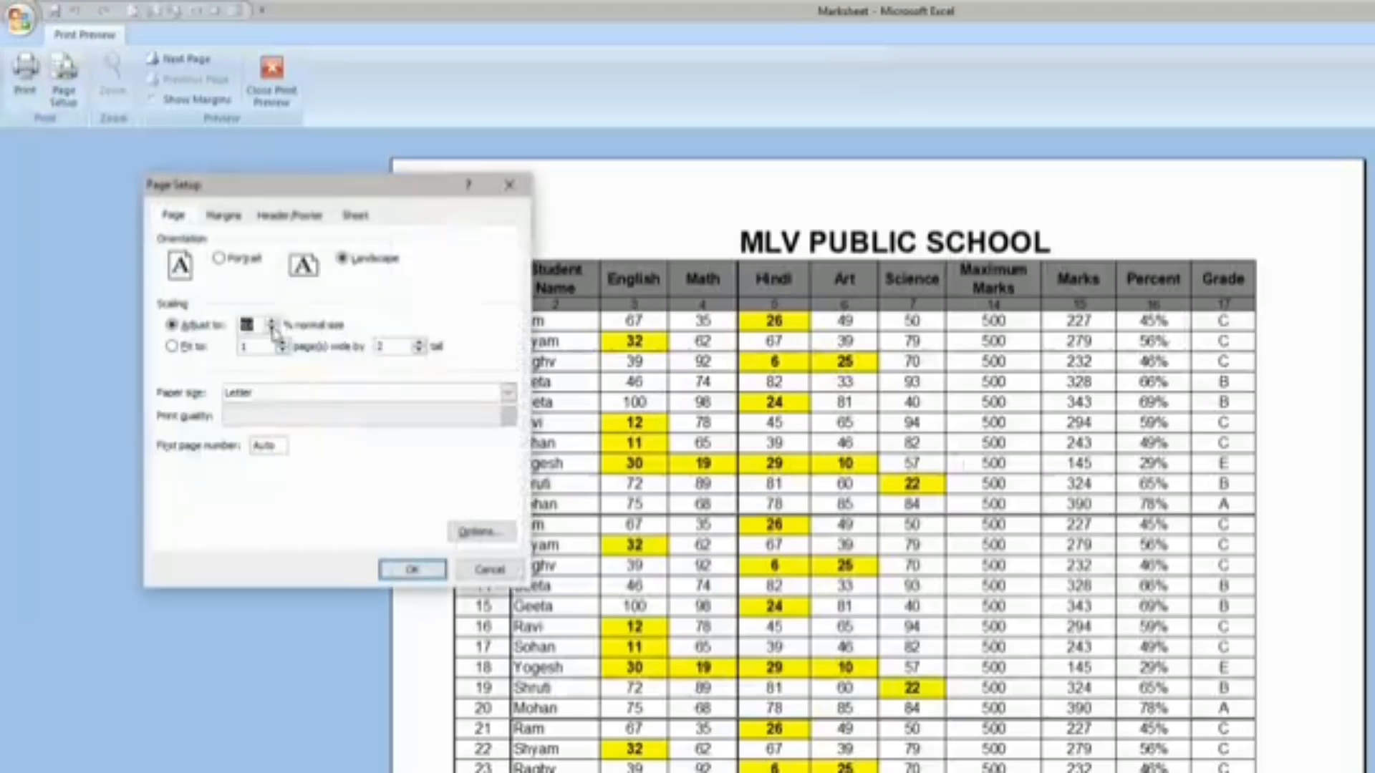
click(432, 574)
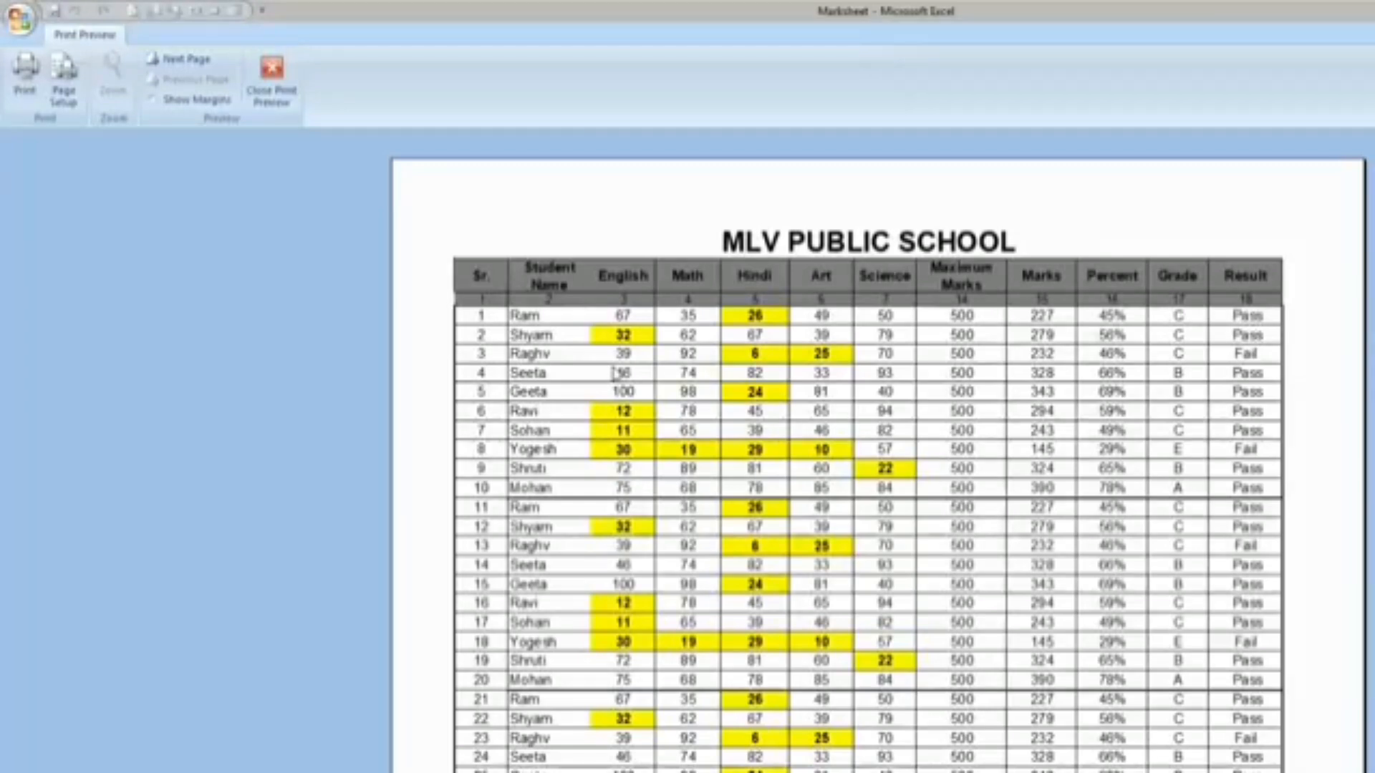
scroll(614, 373, down, 1)
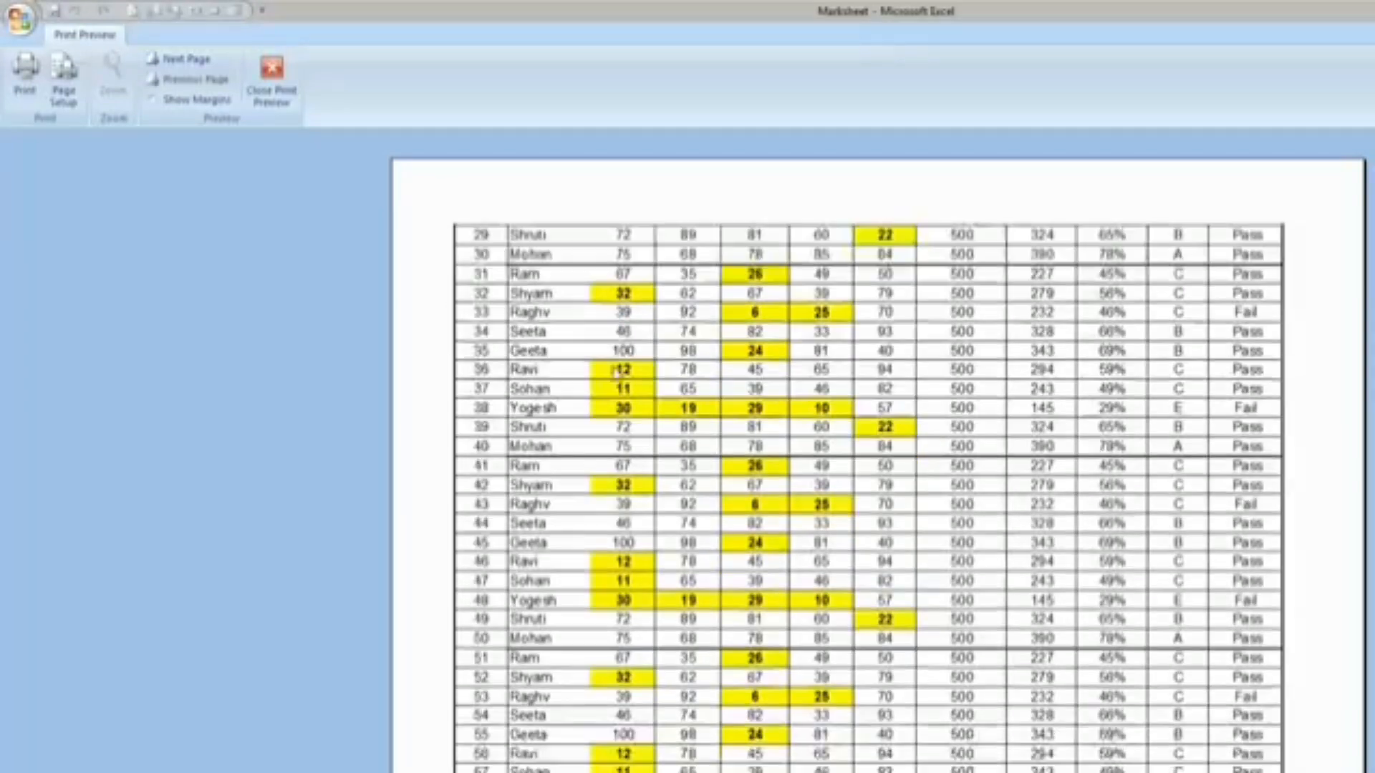
scroll(614, 371, up, 1)
scroll(614, 370, down, 1)
scroll(613, 371, up, 1)
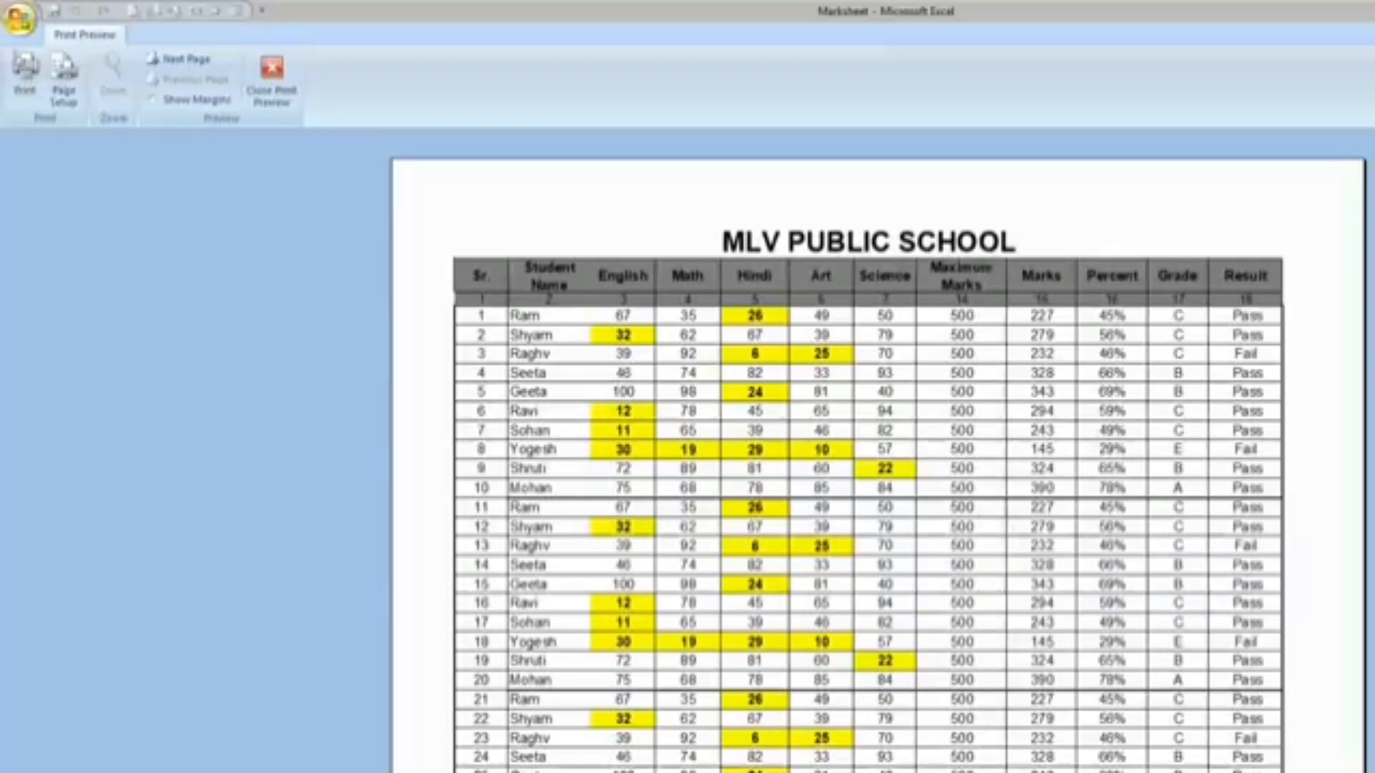
Scale the marksheet to fit 1 page wide by 1 tall.
click(63, 79)
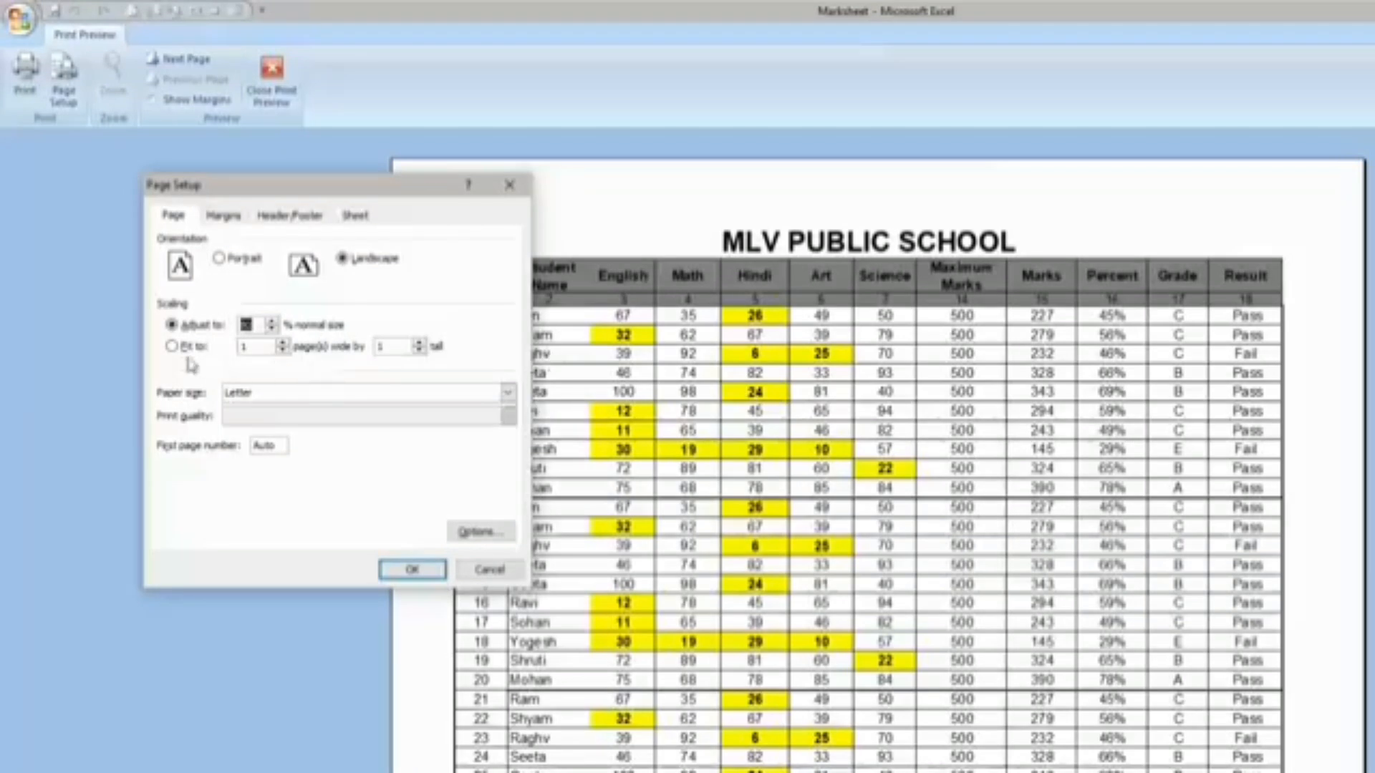
drag(402, 182, 291, 160)
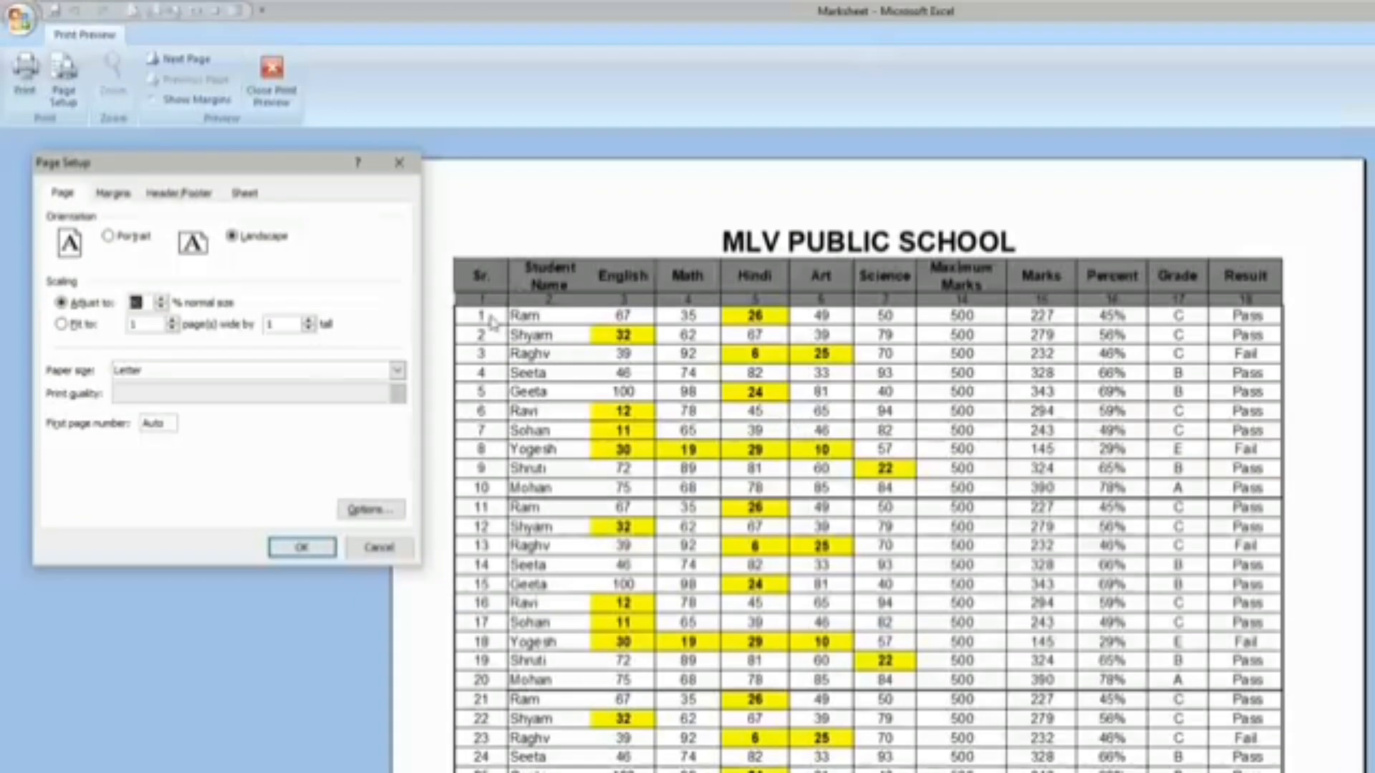
click(60, 325)
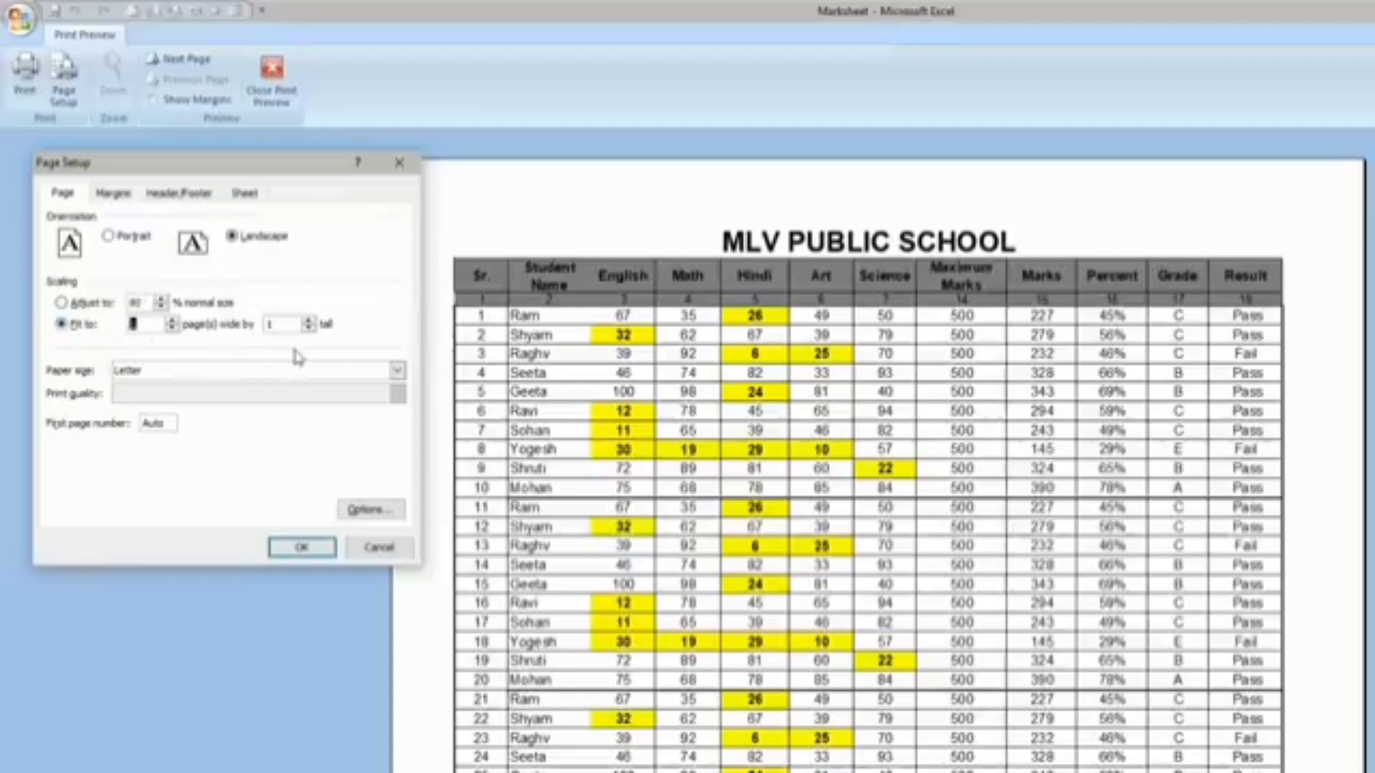
click(301, 547)
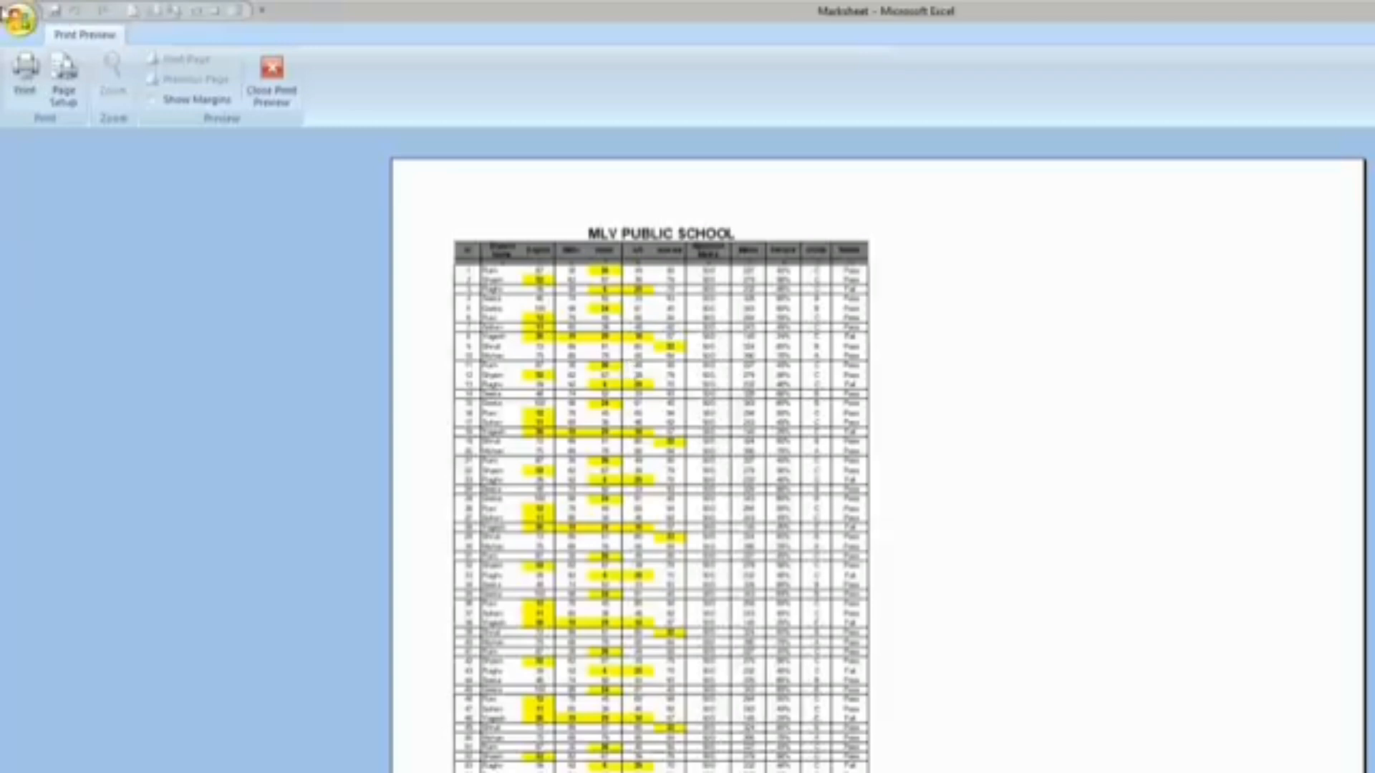
Switch the scaling back to Adjust to 80% of normal size and check both preview pages.
click(63, 79)
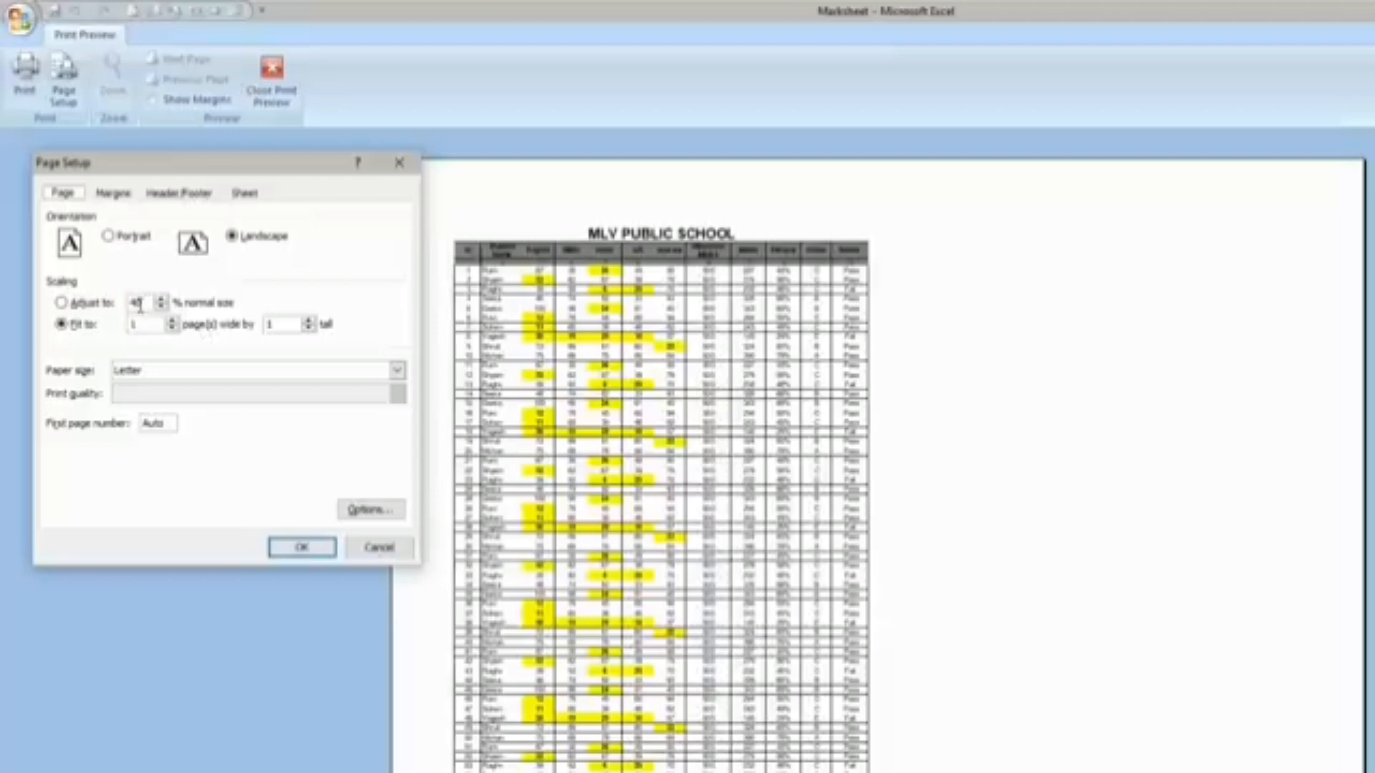
click(93, 302)
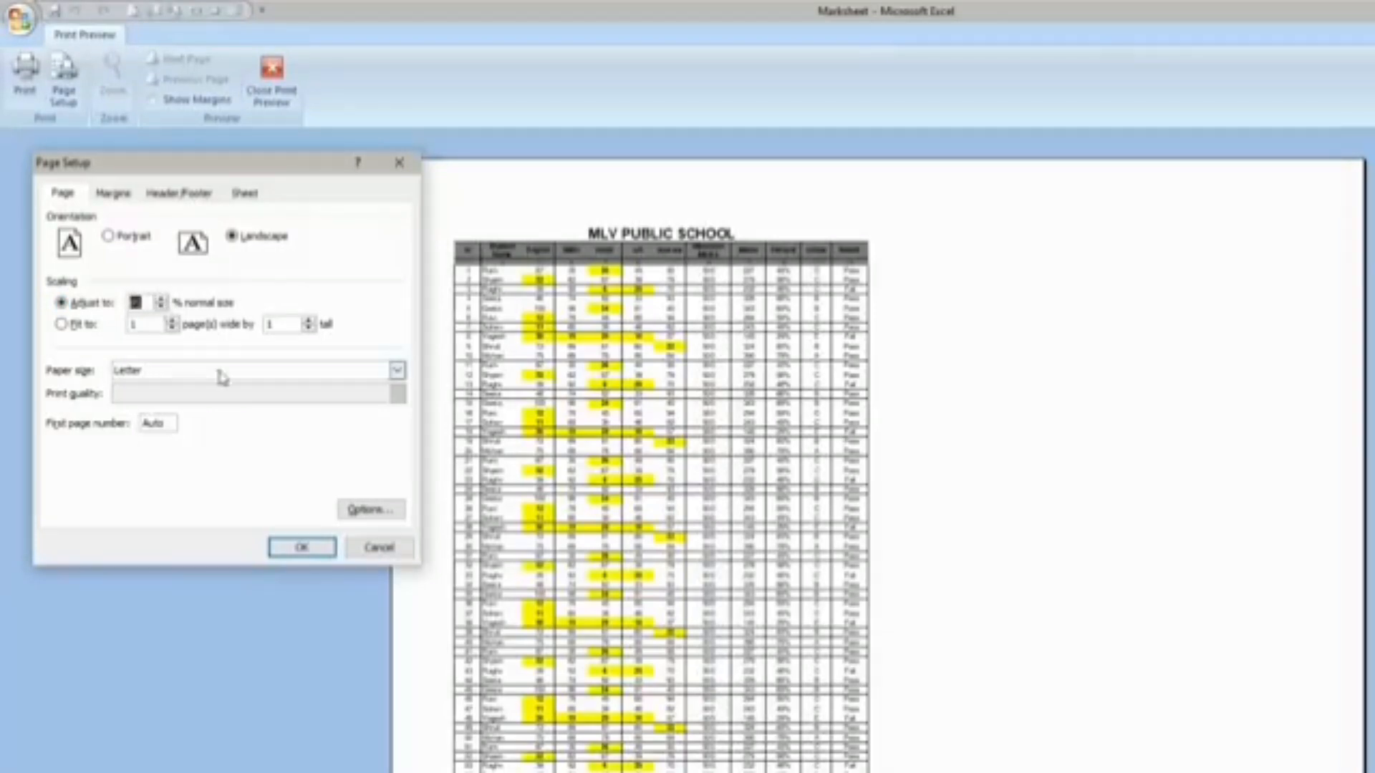
click(298, 548)
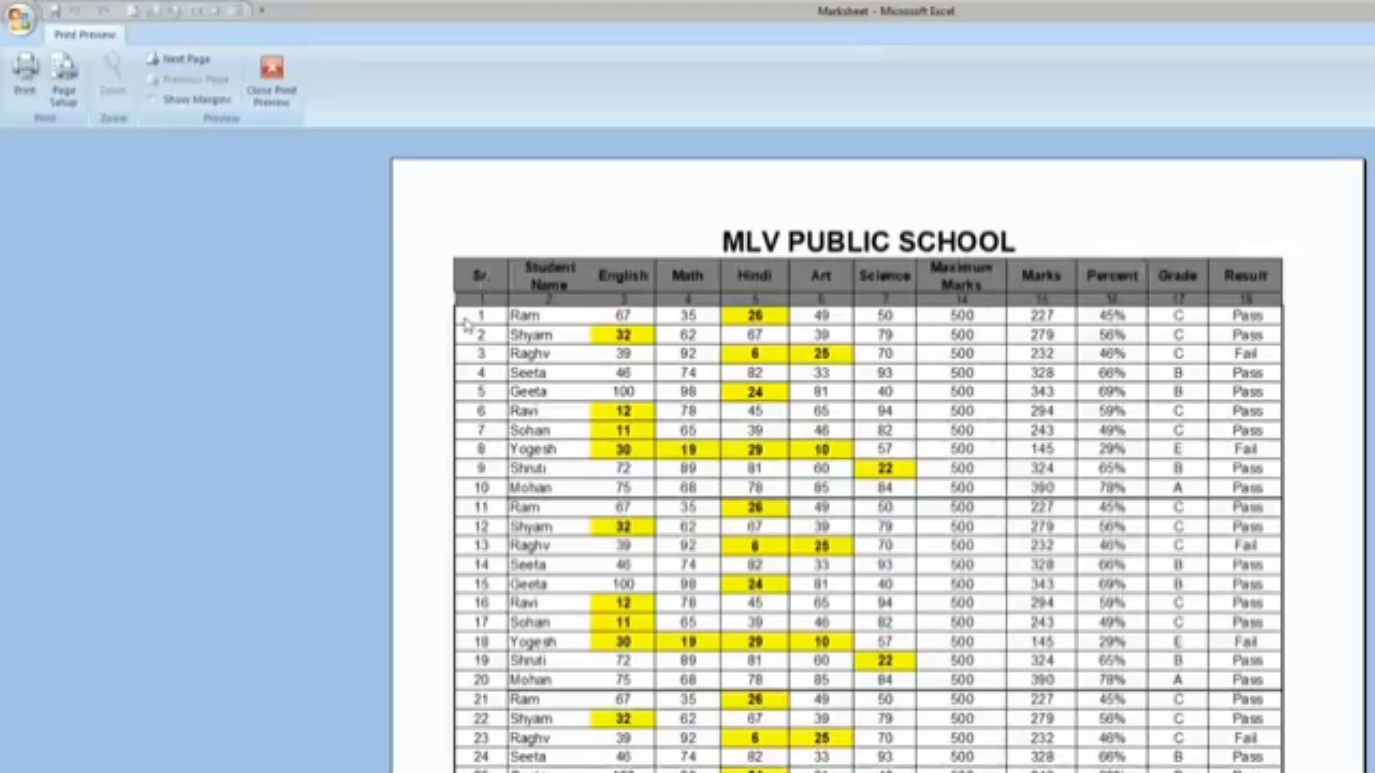
scroll(958, 366, down, 1)
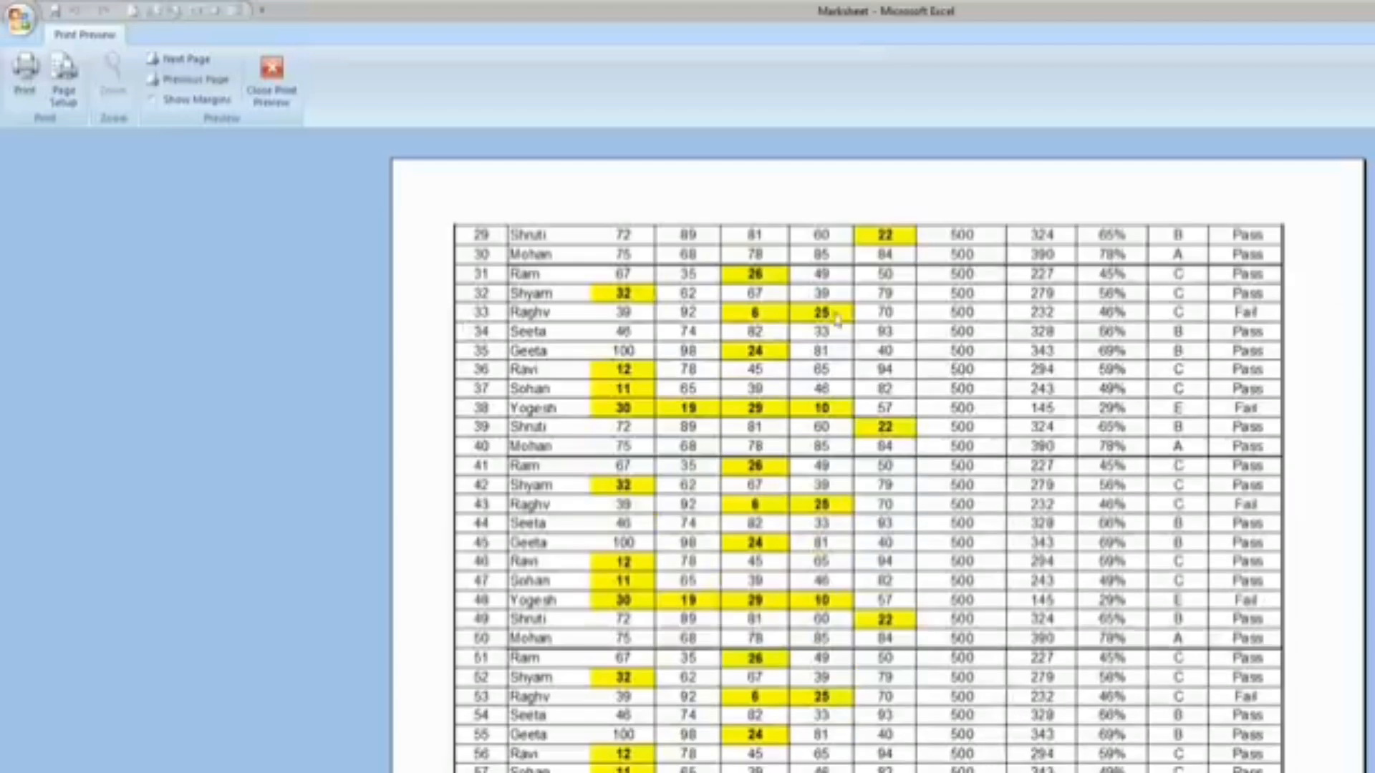
scroll(1084, 305, up, 1)
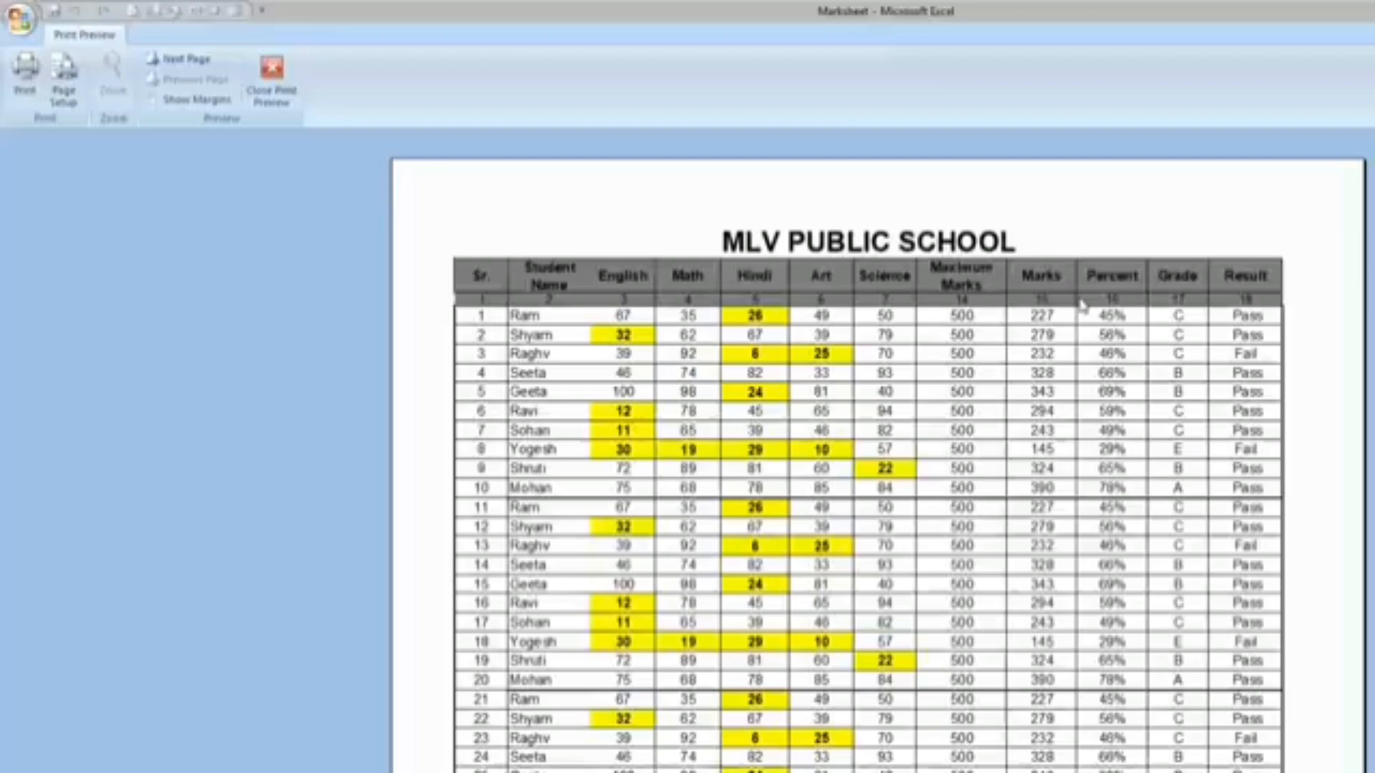
Leave the print preview and set header rows 2 to 3 ($2:$3) as the rows to repeat at top of each printed page.
click(271, 71)
click(674, 266)
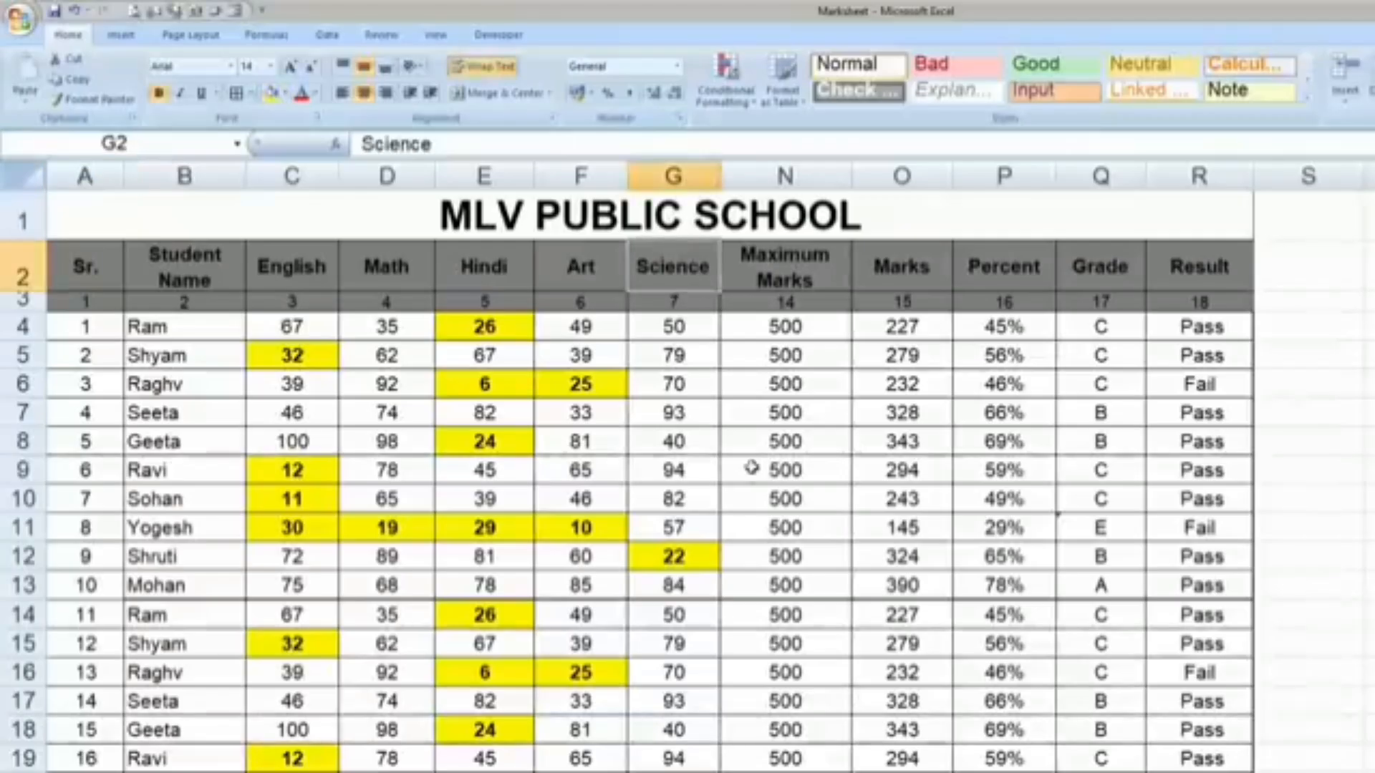
drag(22, 272, 20, 299)
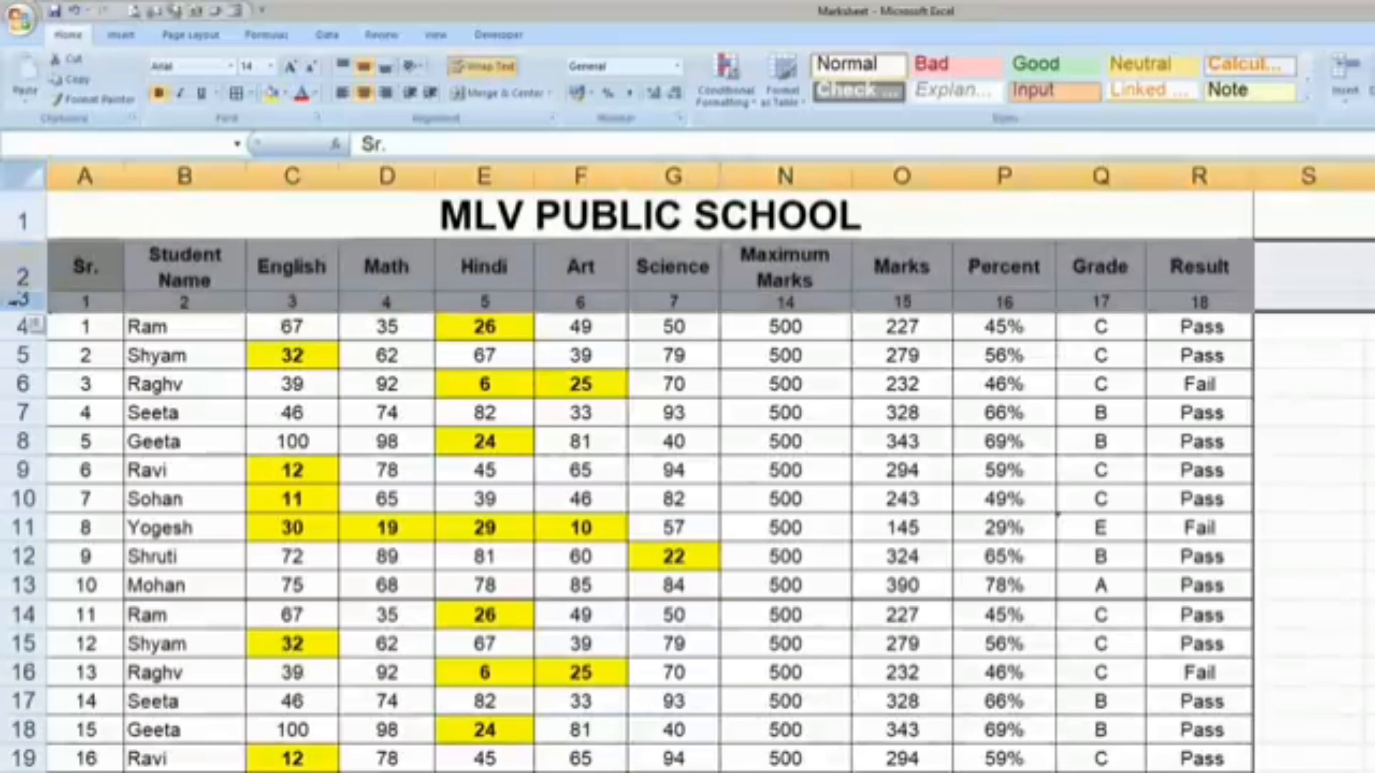
click(223, 38)
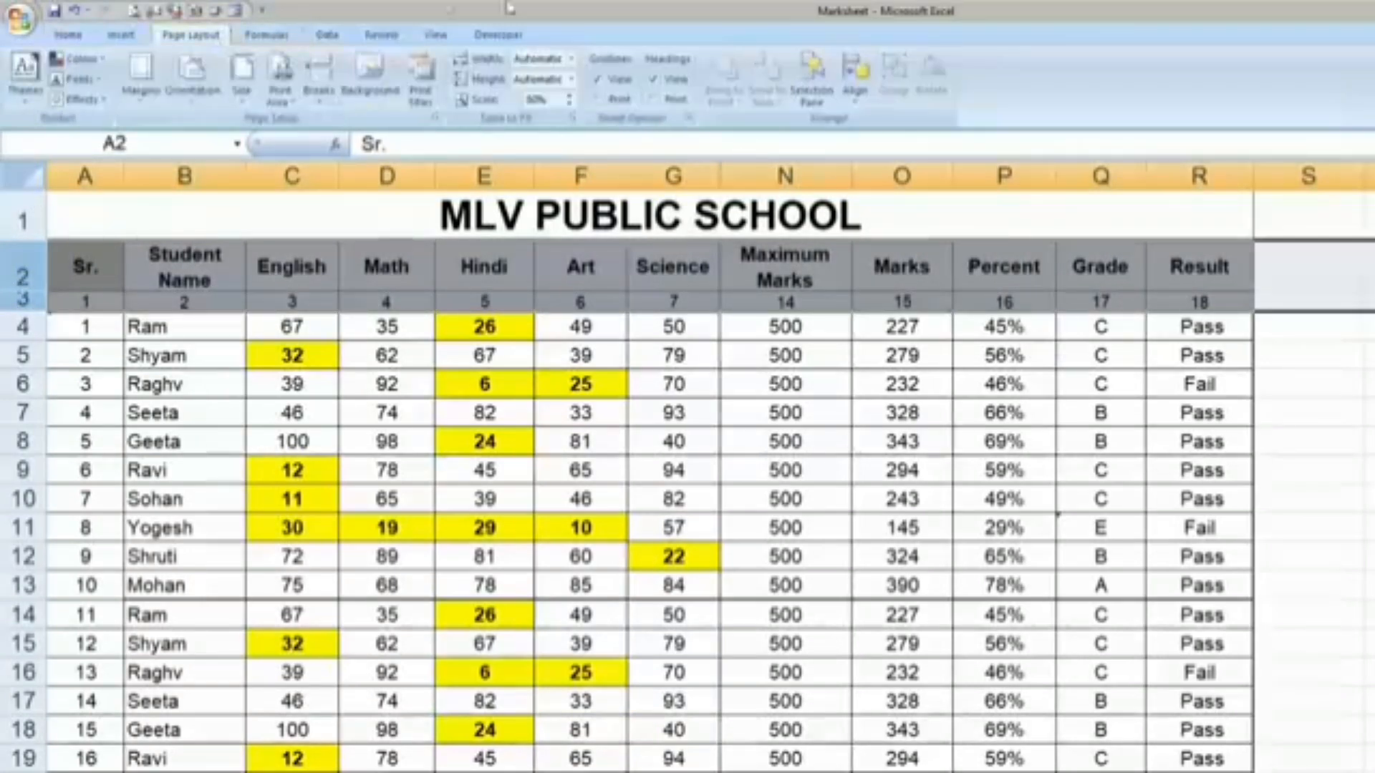
click(423, 91)
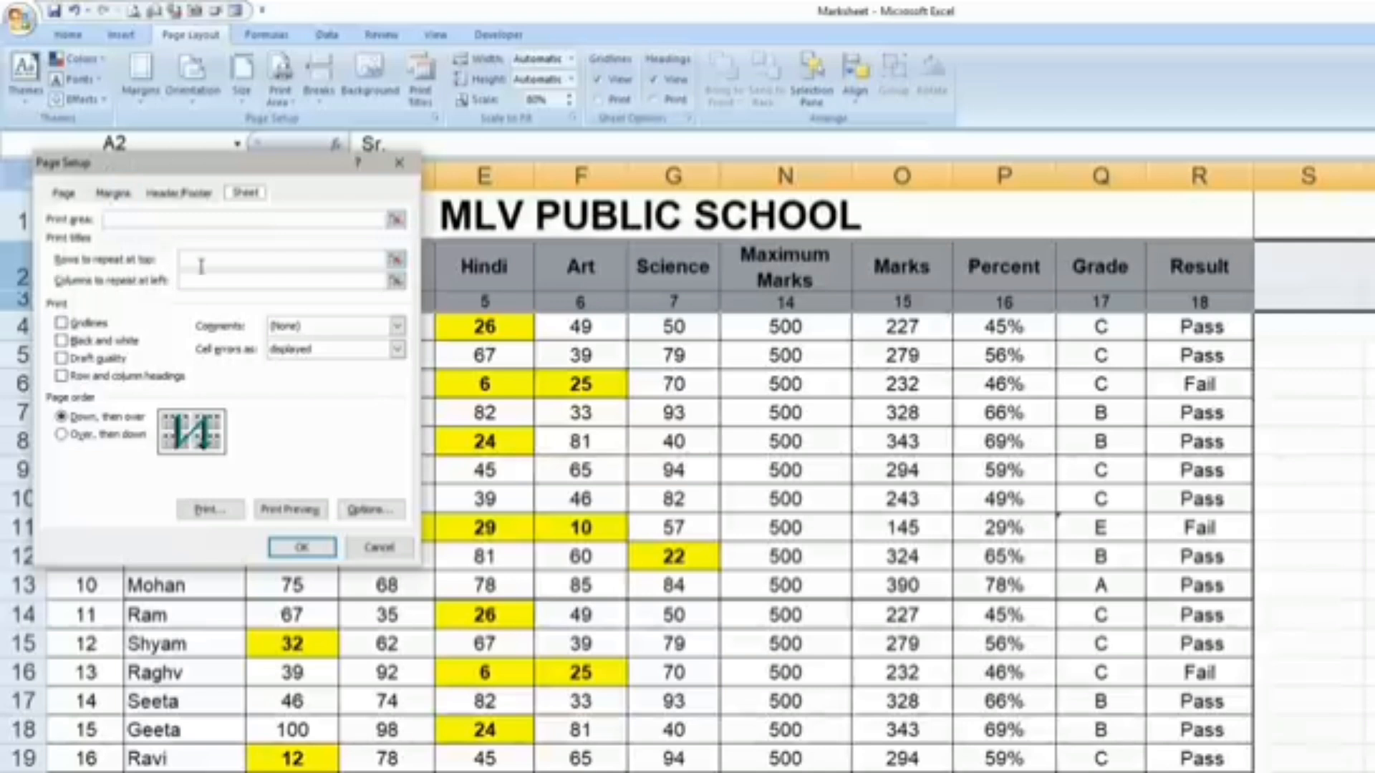
click(395, 259)
drag(23, 275, 22, 299)
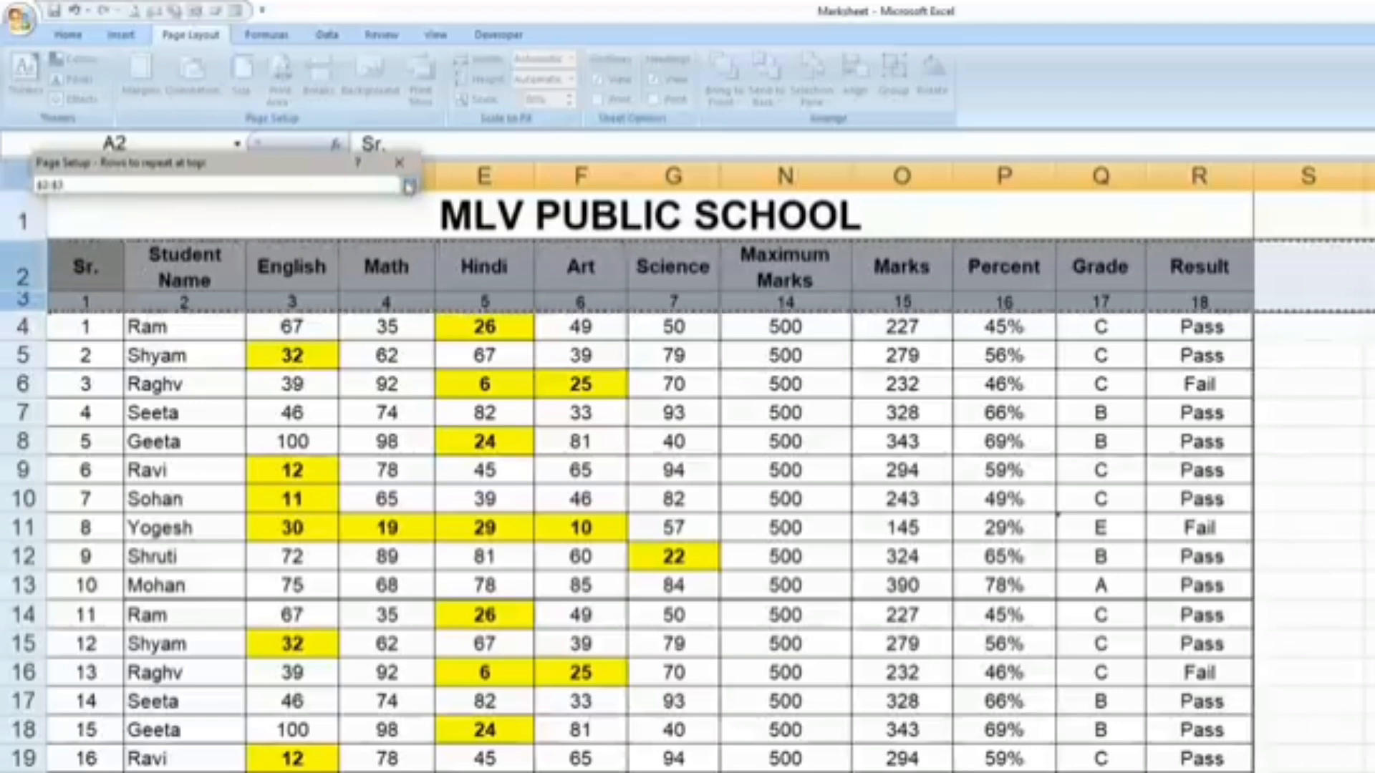
click(409, 184)
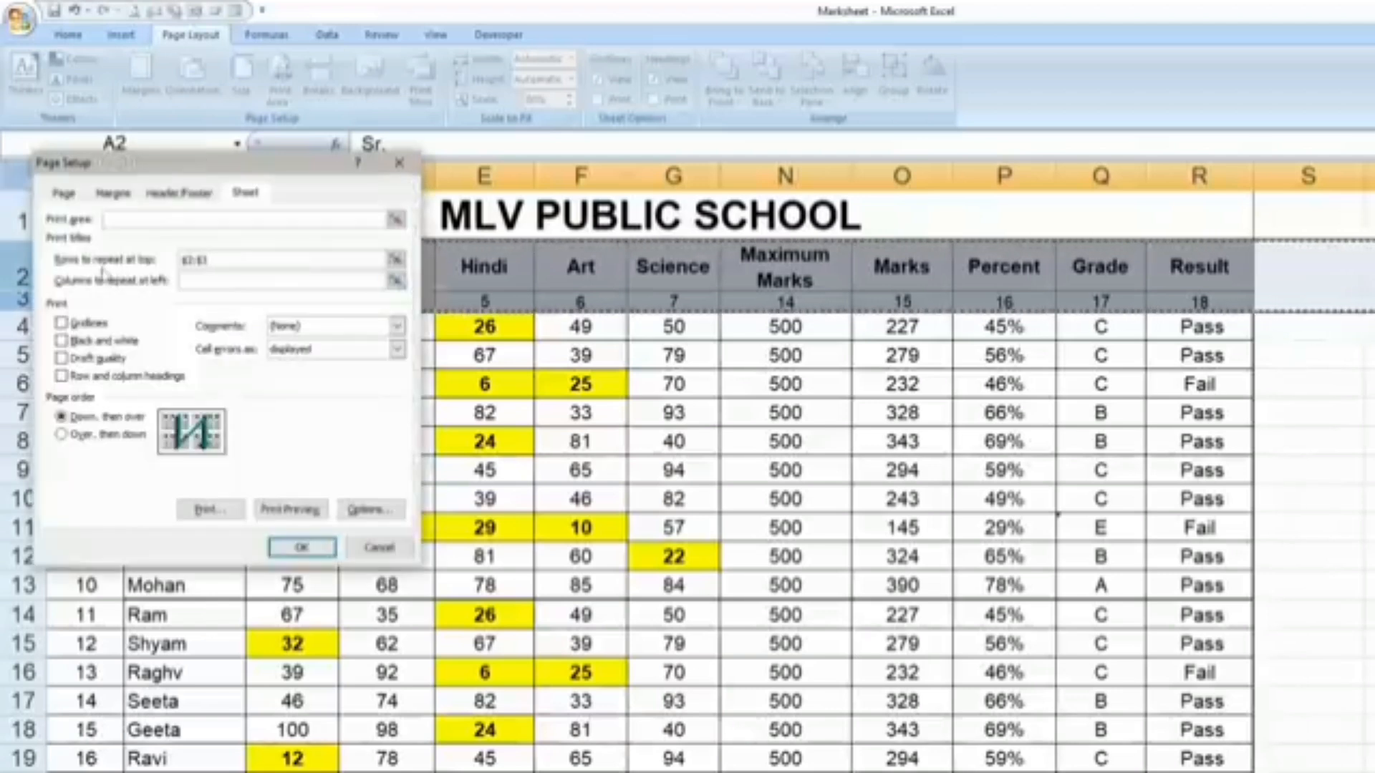
click(214, 281)
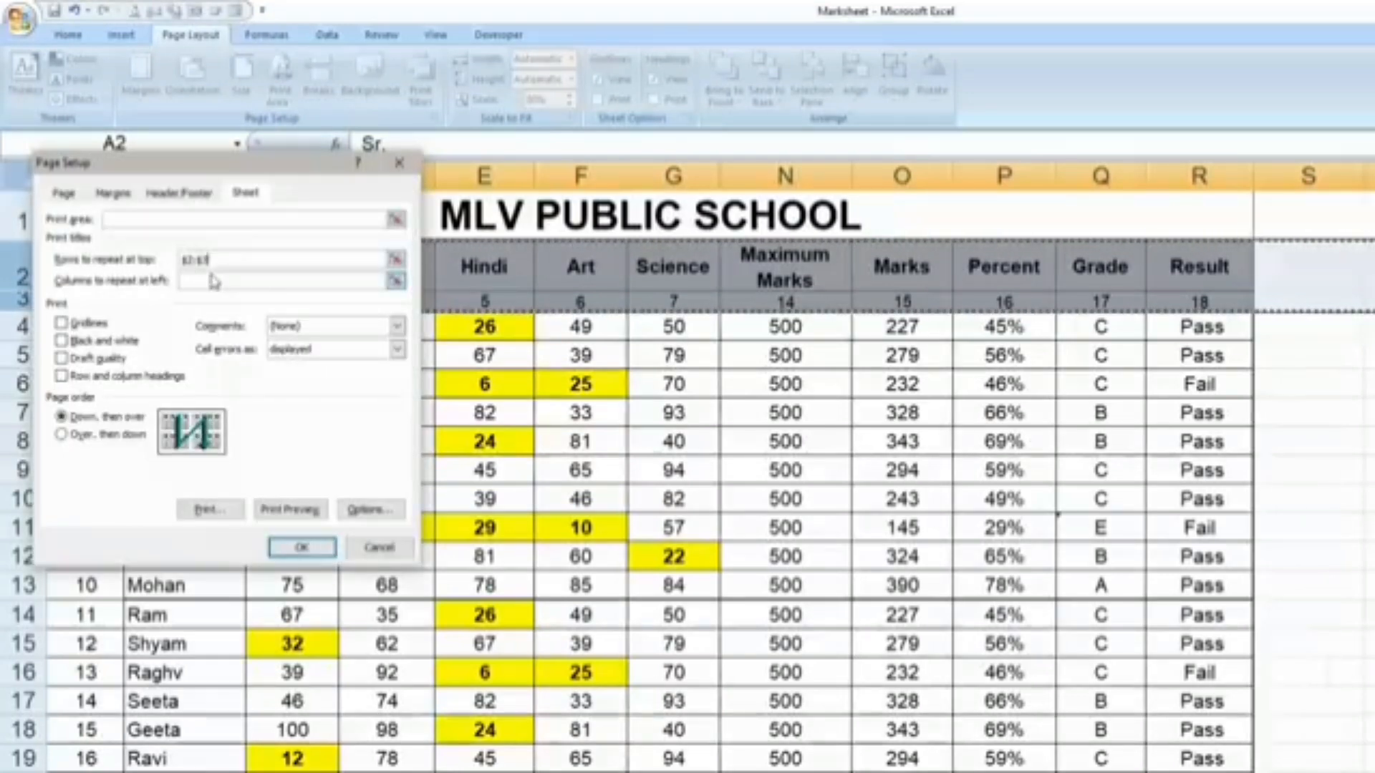
click(303, 548)
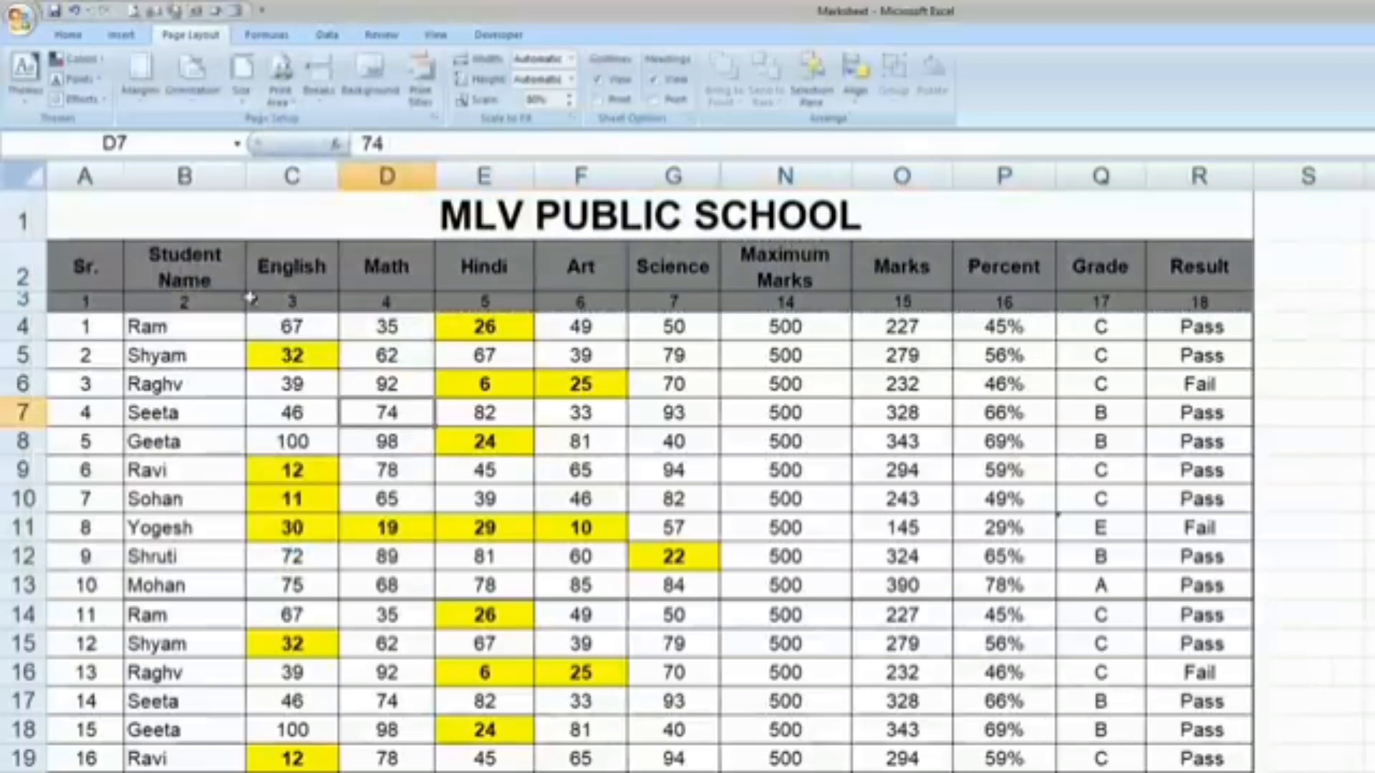
Check in the print preview whether the header rows repeat on every page, and return to the sheet.
click(134, 10)
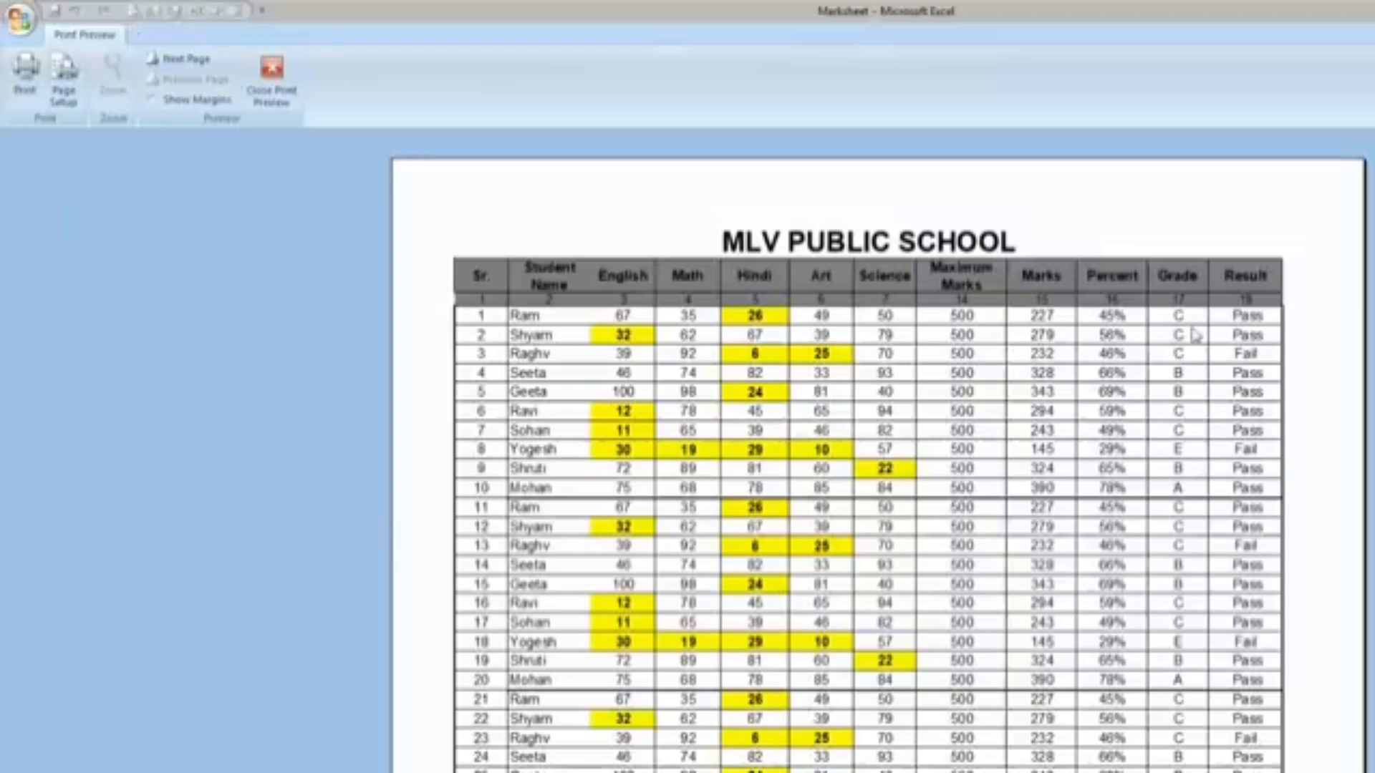
scroll(1195, 335, down, 1)
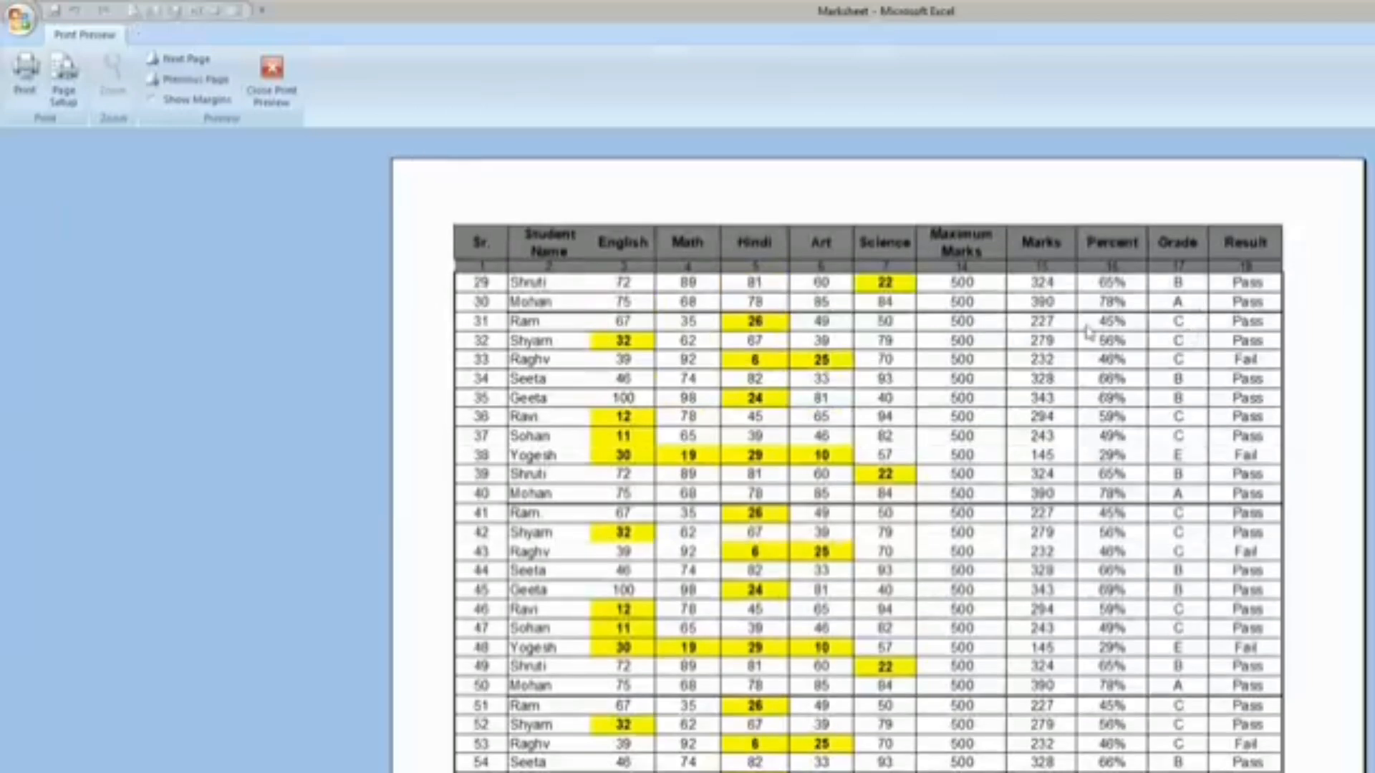
scroll(1087, 331, down, 1)
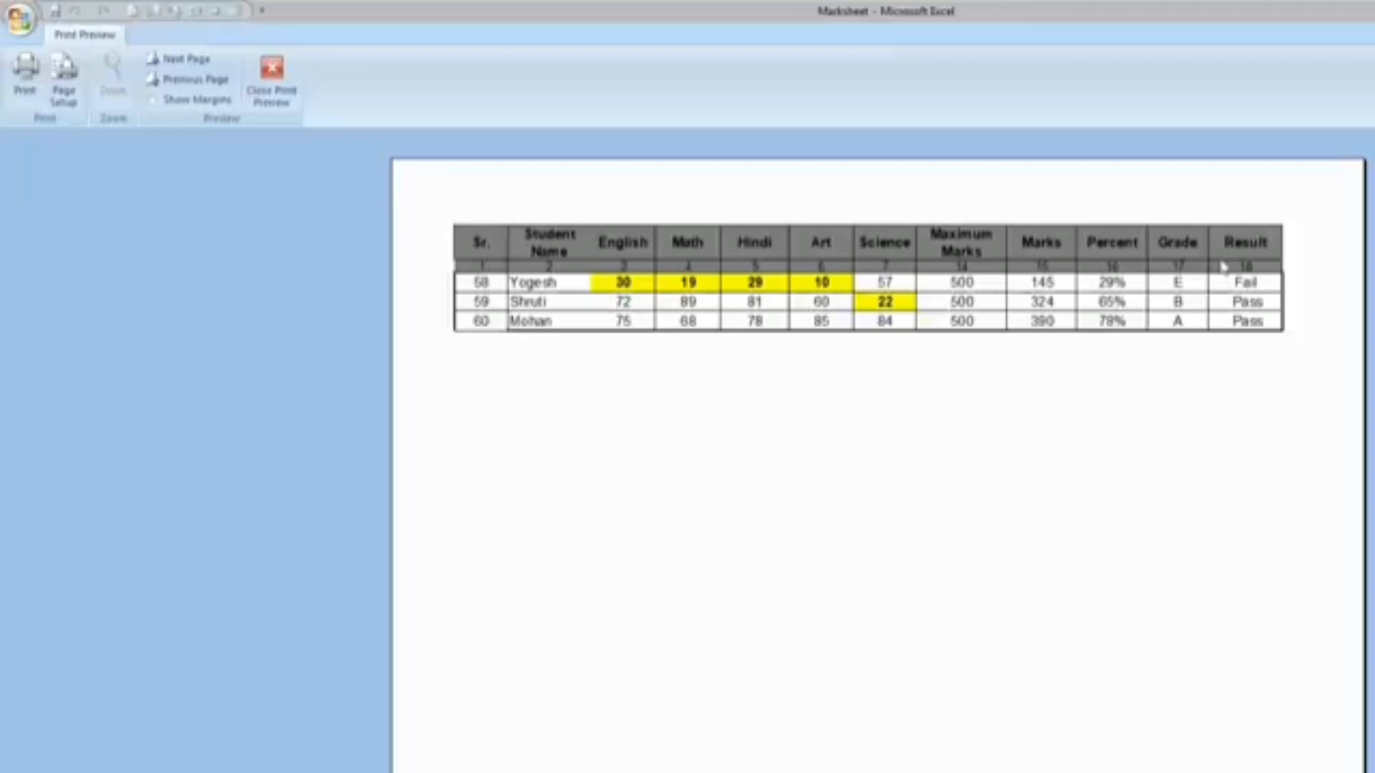
scroll(1282, 501, up, 2)
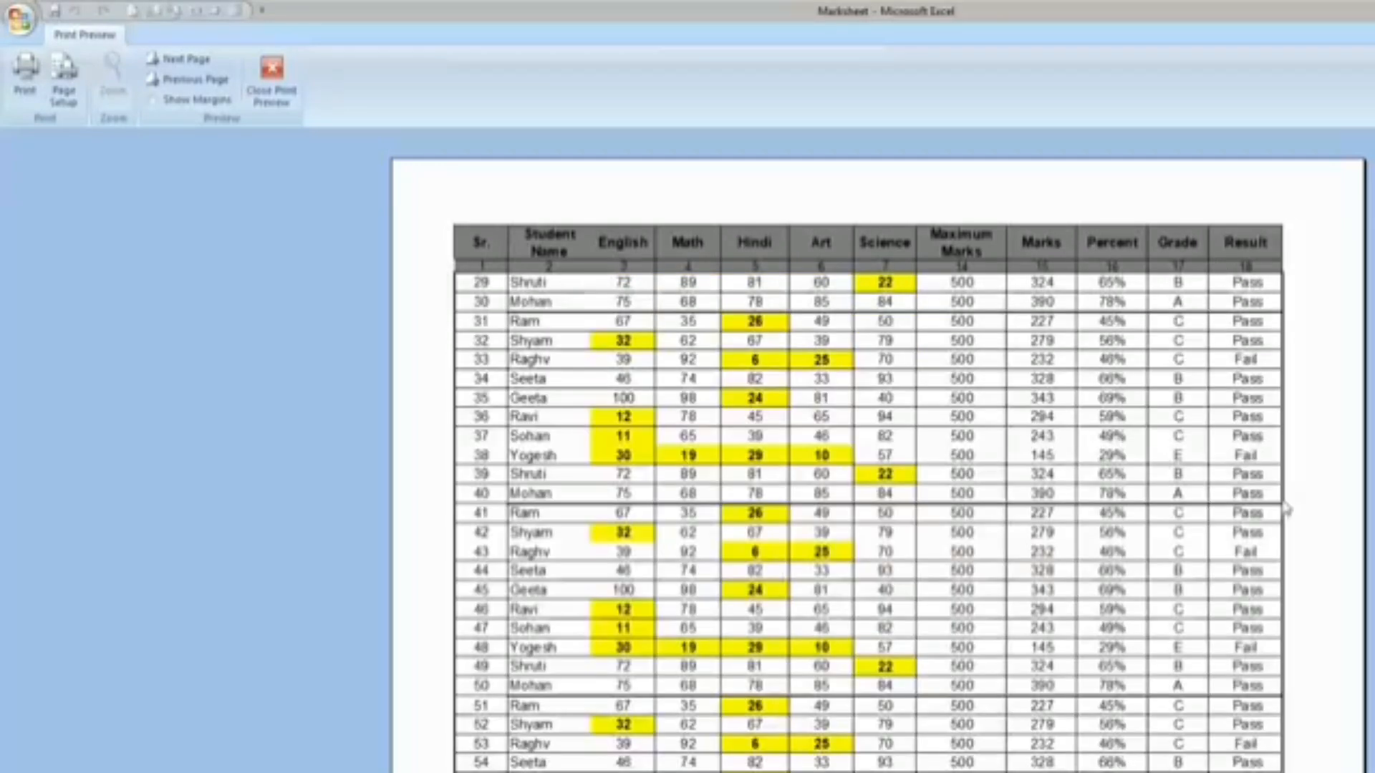
scroll(910, 366, down, 2)
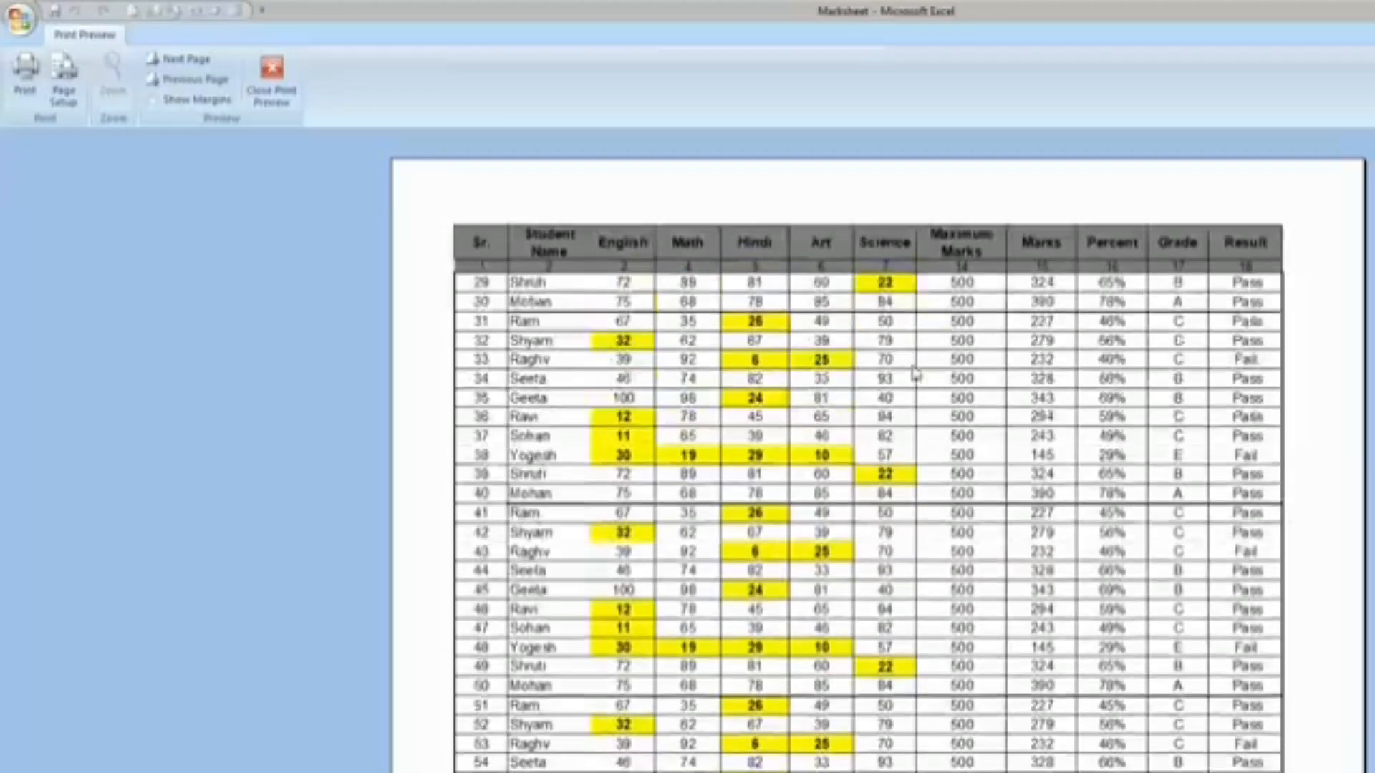
scroll(913, 371, up, 2)
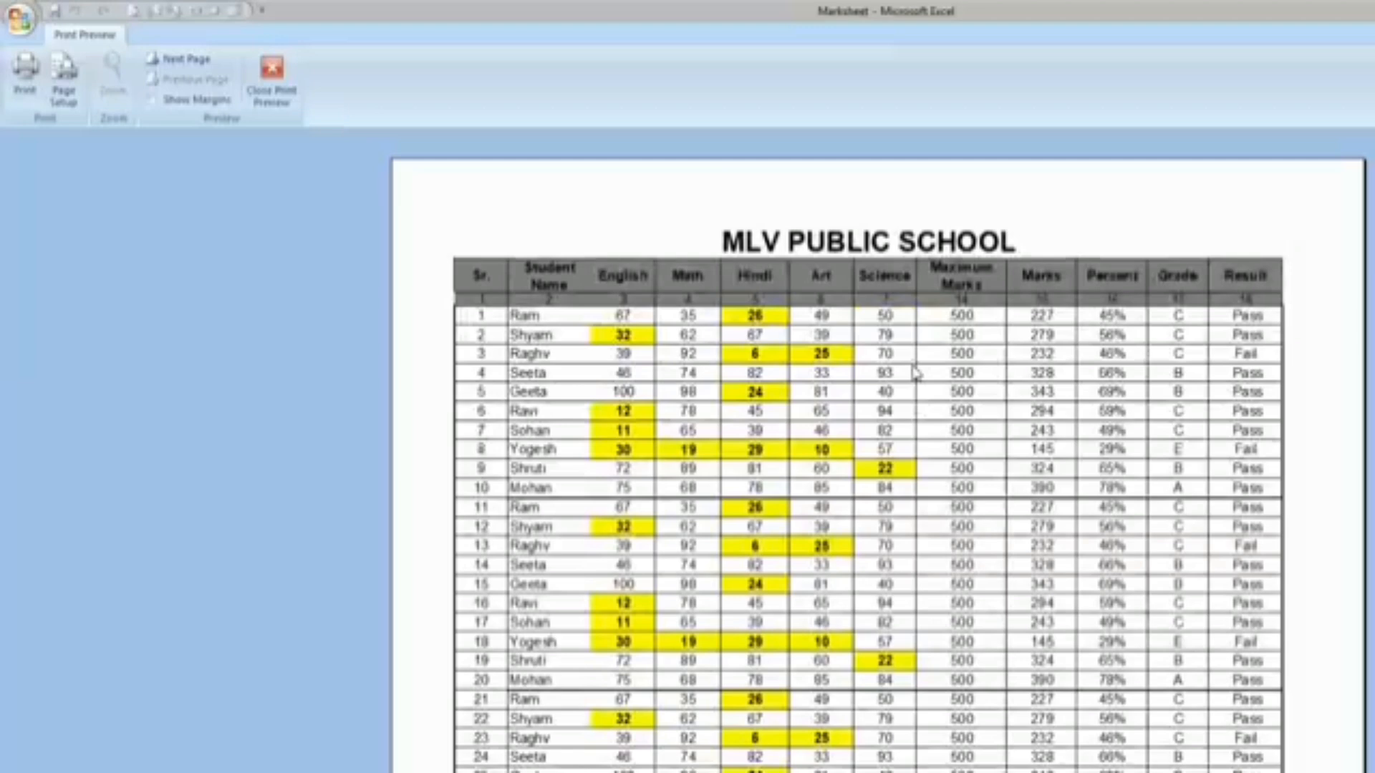
scroll(915, 371, down, 2)
scroll(913, 369, up, 2)
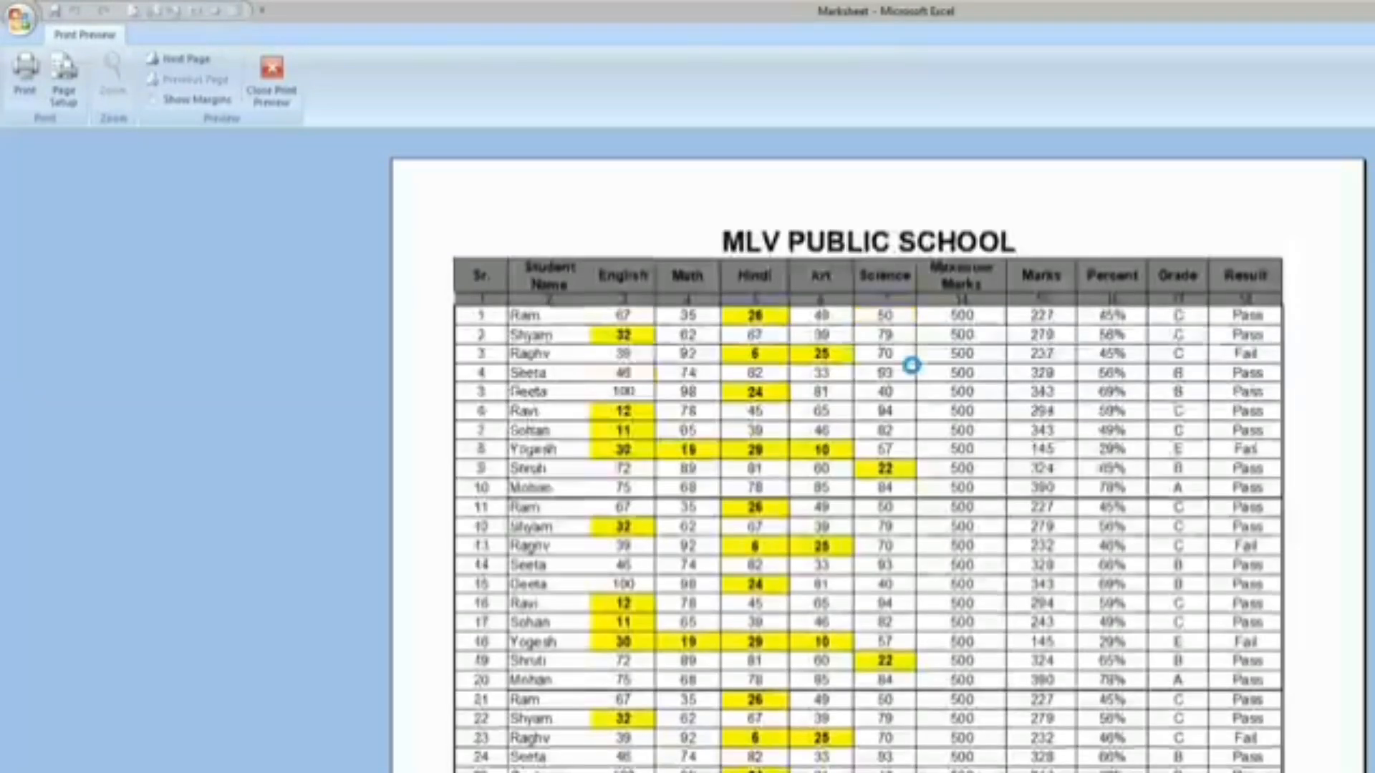
scroll(915, 371, down, 2)
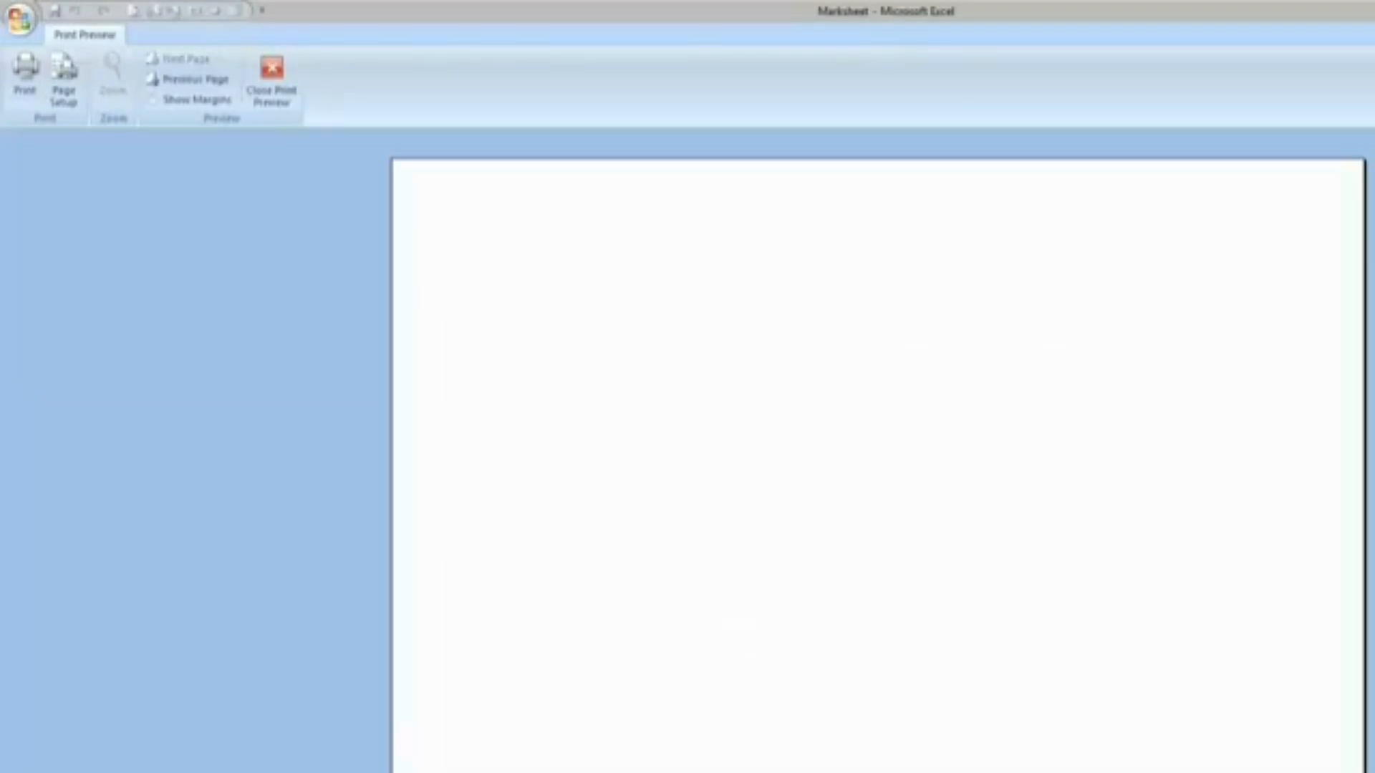
scroll(670, 654, up, 2)
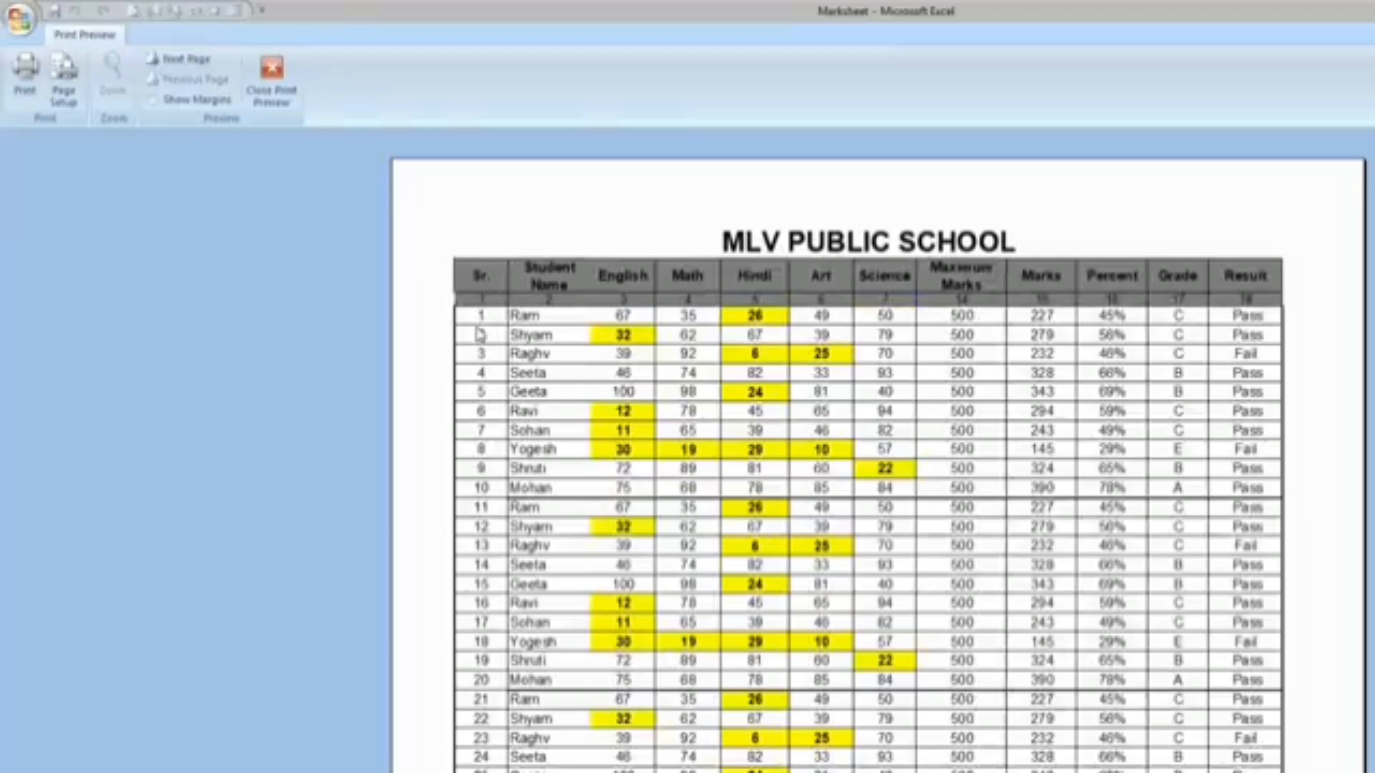
click(271, 79)
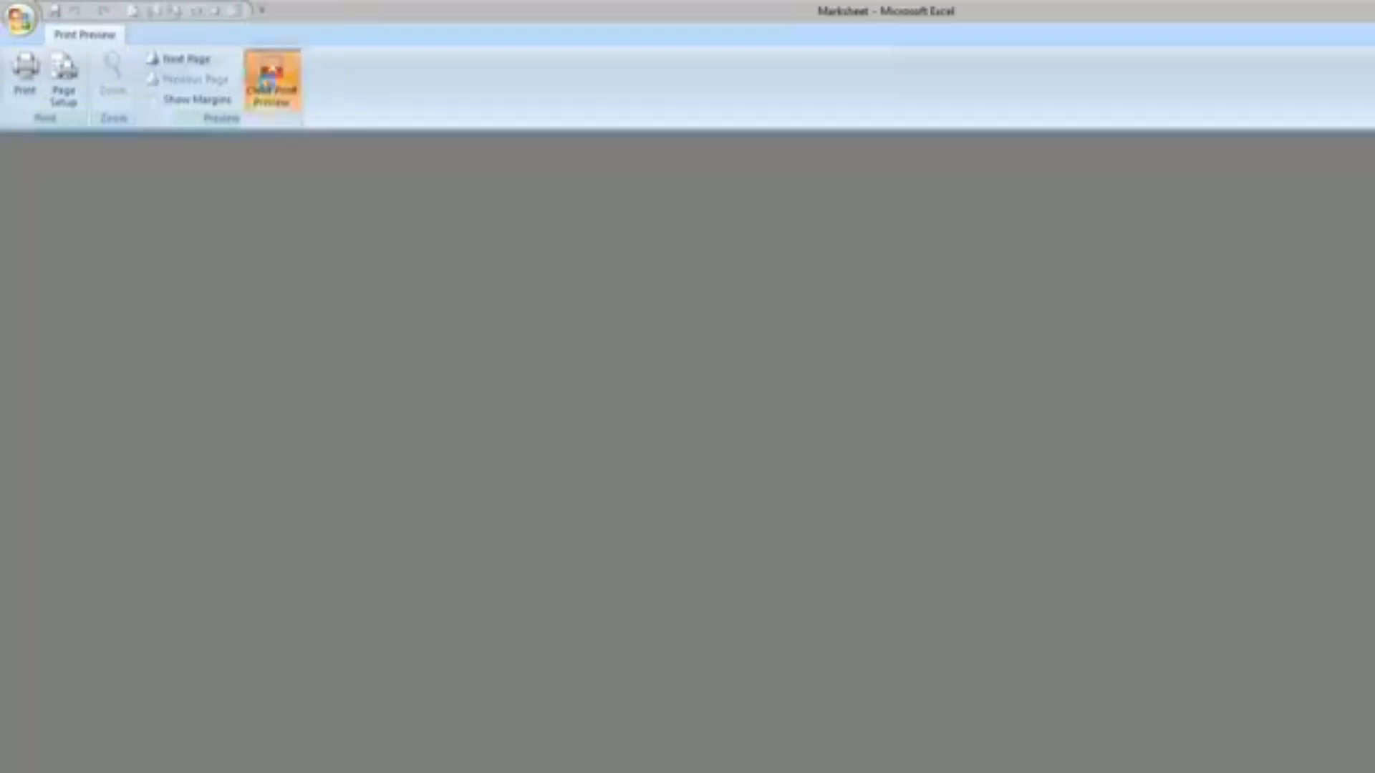
Enter the test text "vfdgdfgd" in cell E82, well below the marksheet table.
scroll(476, 458, down, 11)
scroll(473, 529, down, 6)
click(485, 546)
text(vfdgdfgd)
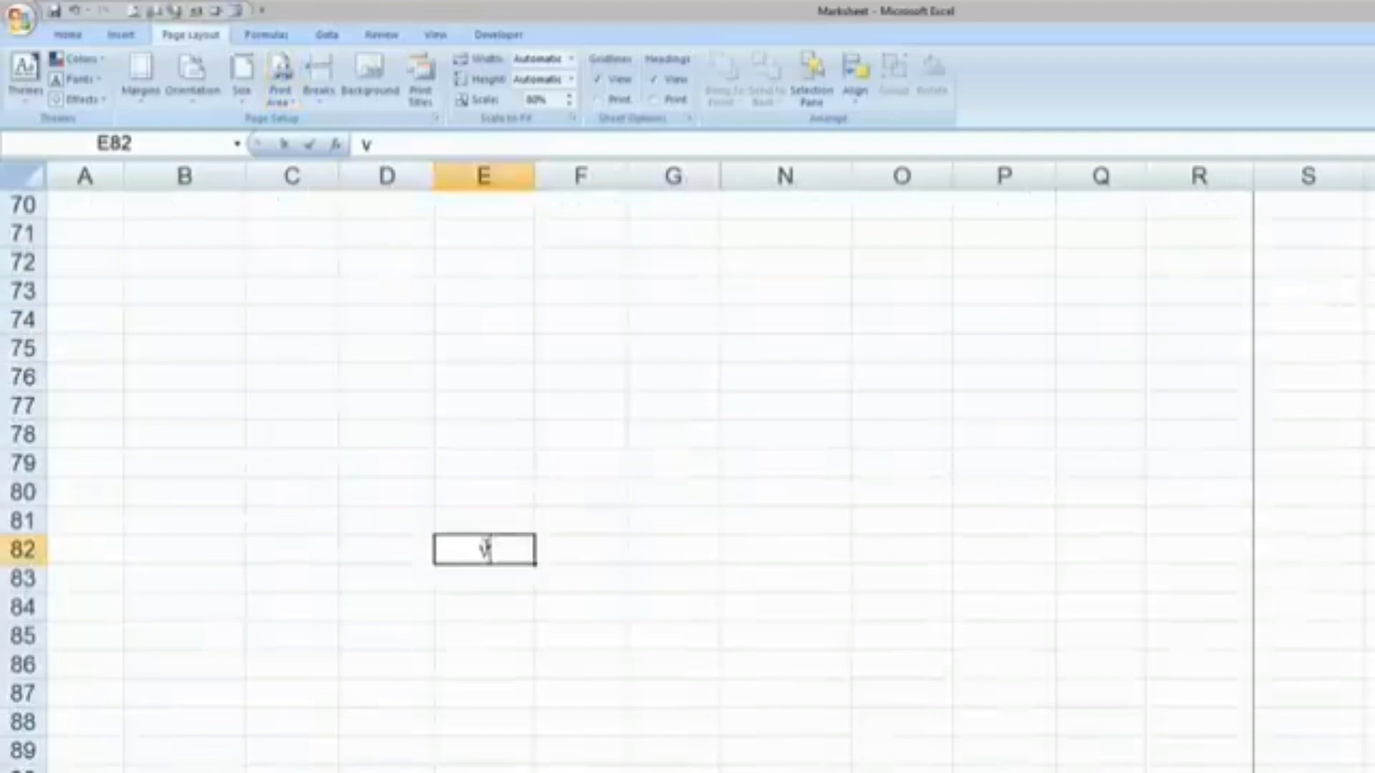
click(590, 494)
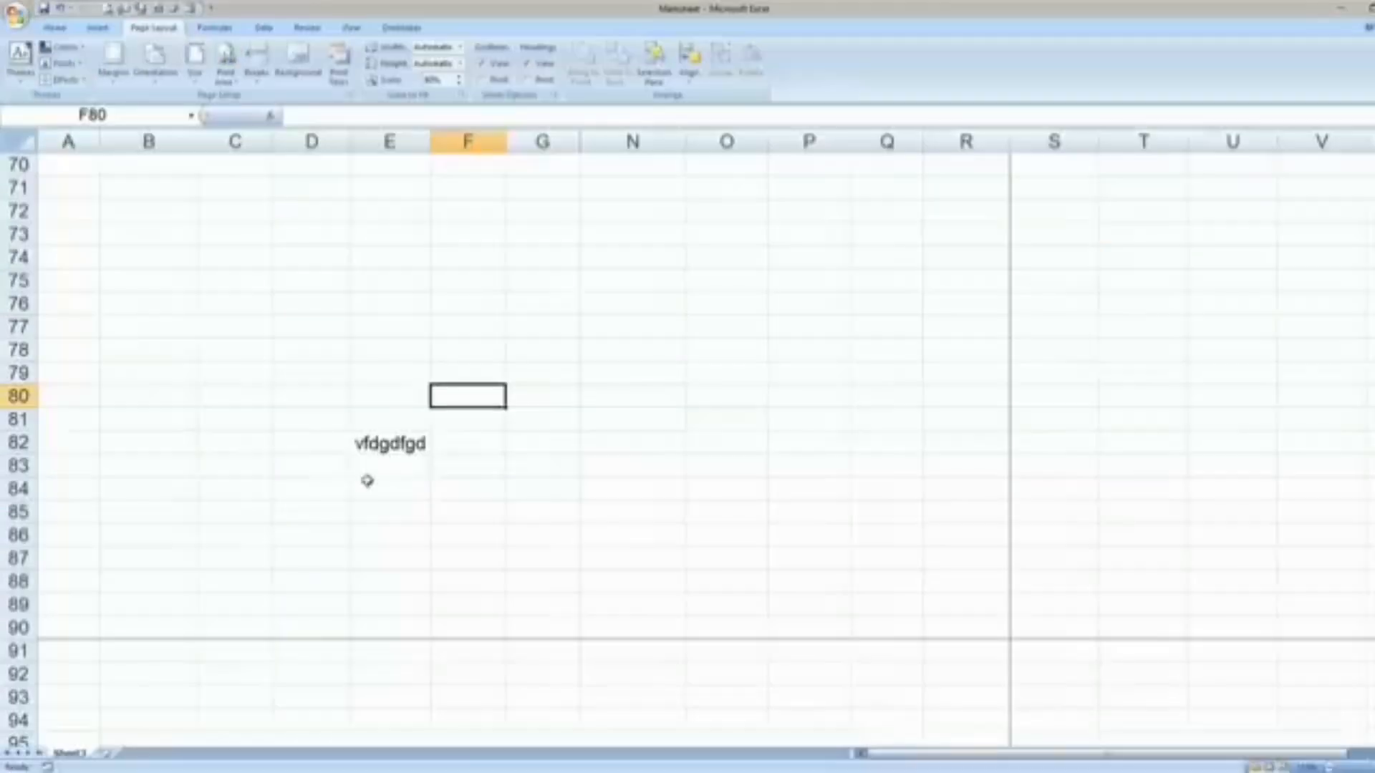
Check in the print preview whether the stray text below the table is included in the printout.
click(108, 9)
scroll(491, 270, down, 3)
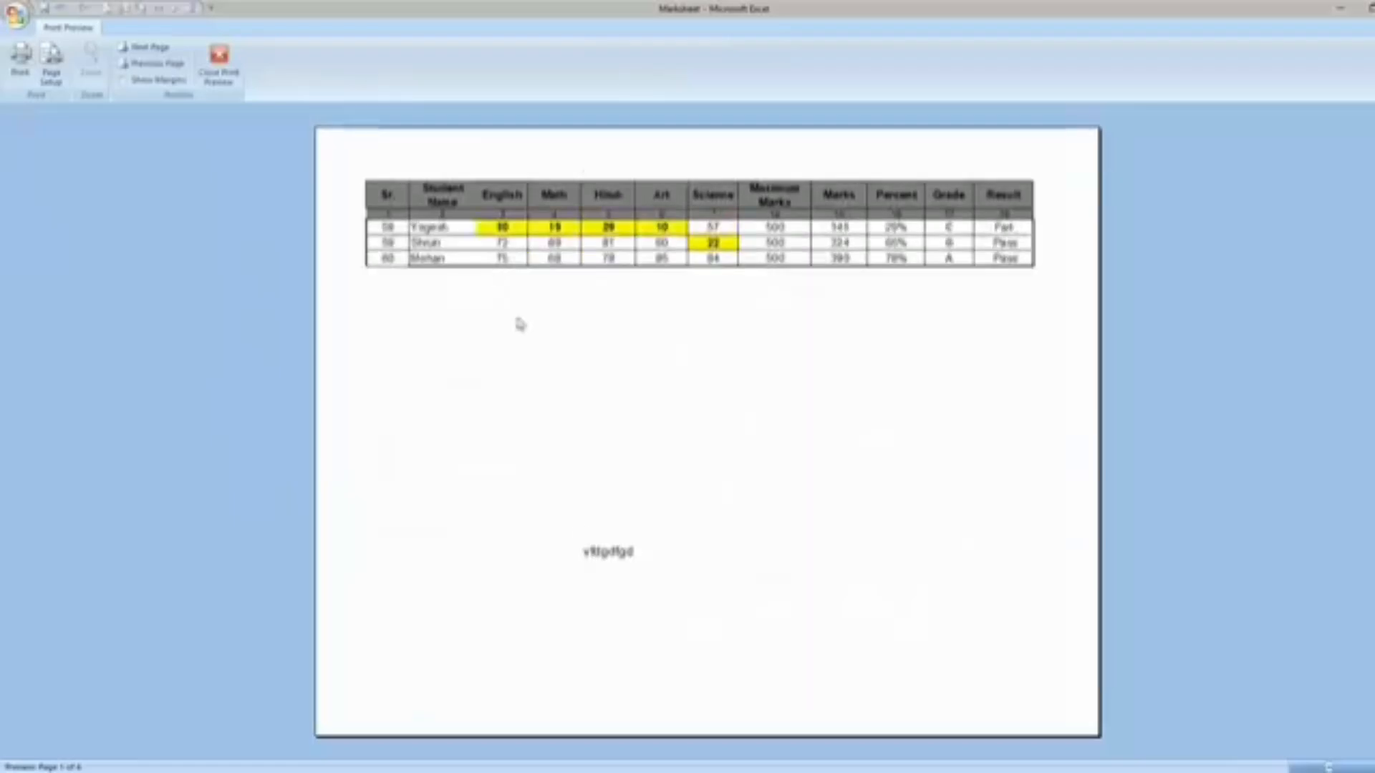
click(219, 61)
Set the whole marksheet table, from the school title in A1 through the last student row, as the print area.
scroll(745, 440, up, 20)
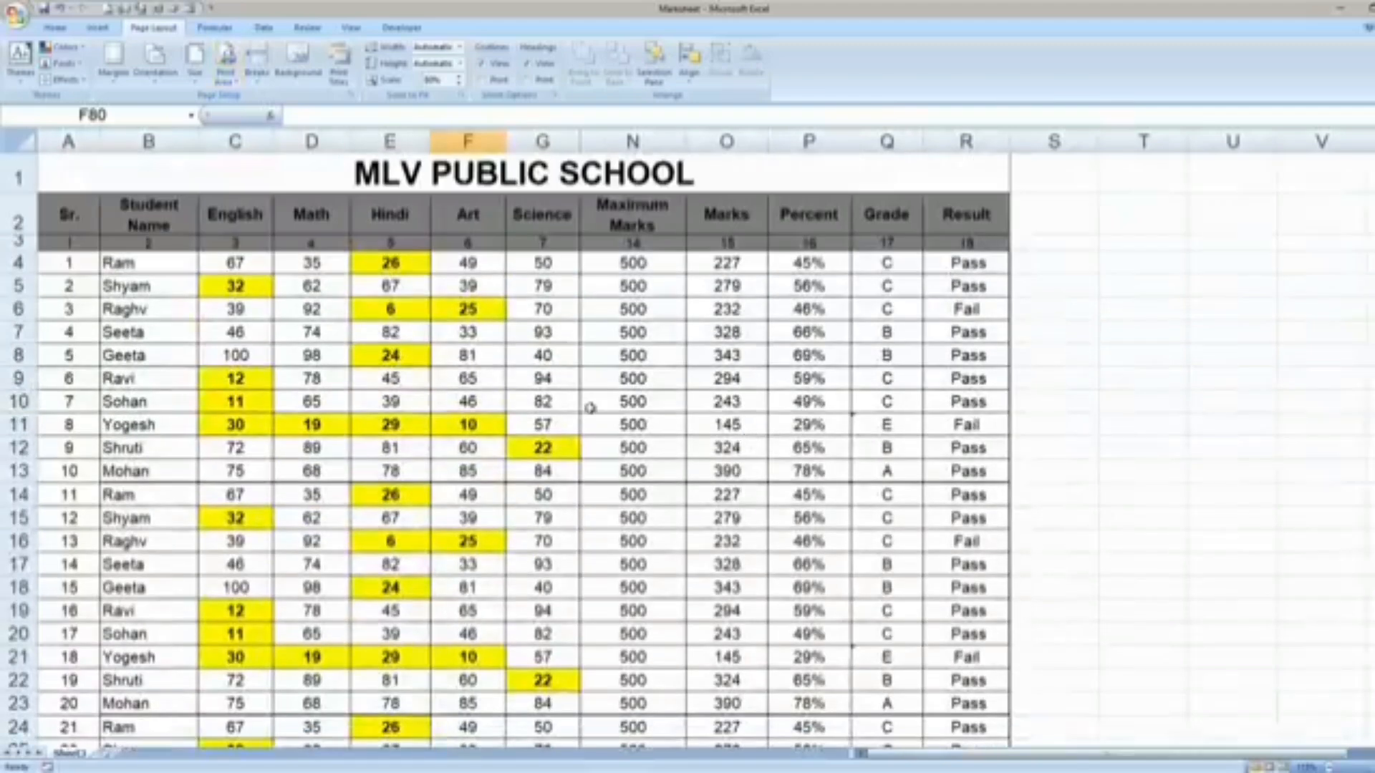
drag(67, 179, 177, 672)
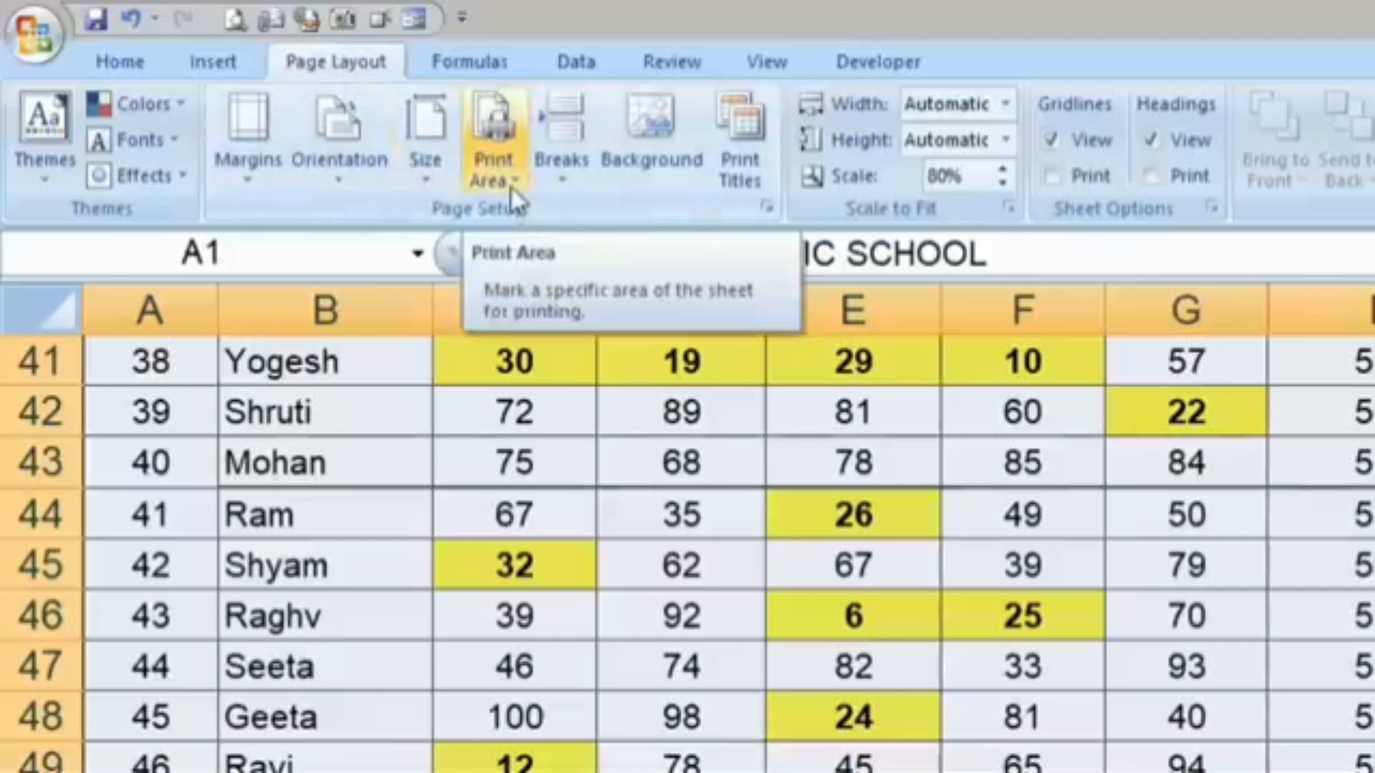
click(512, 186)
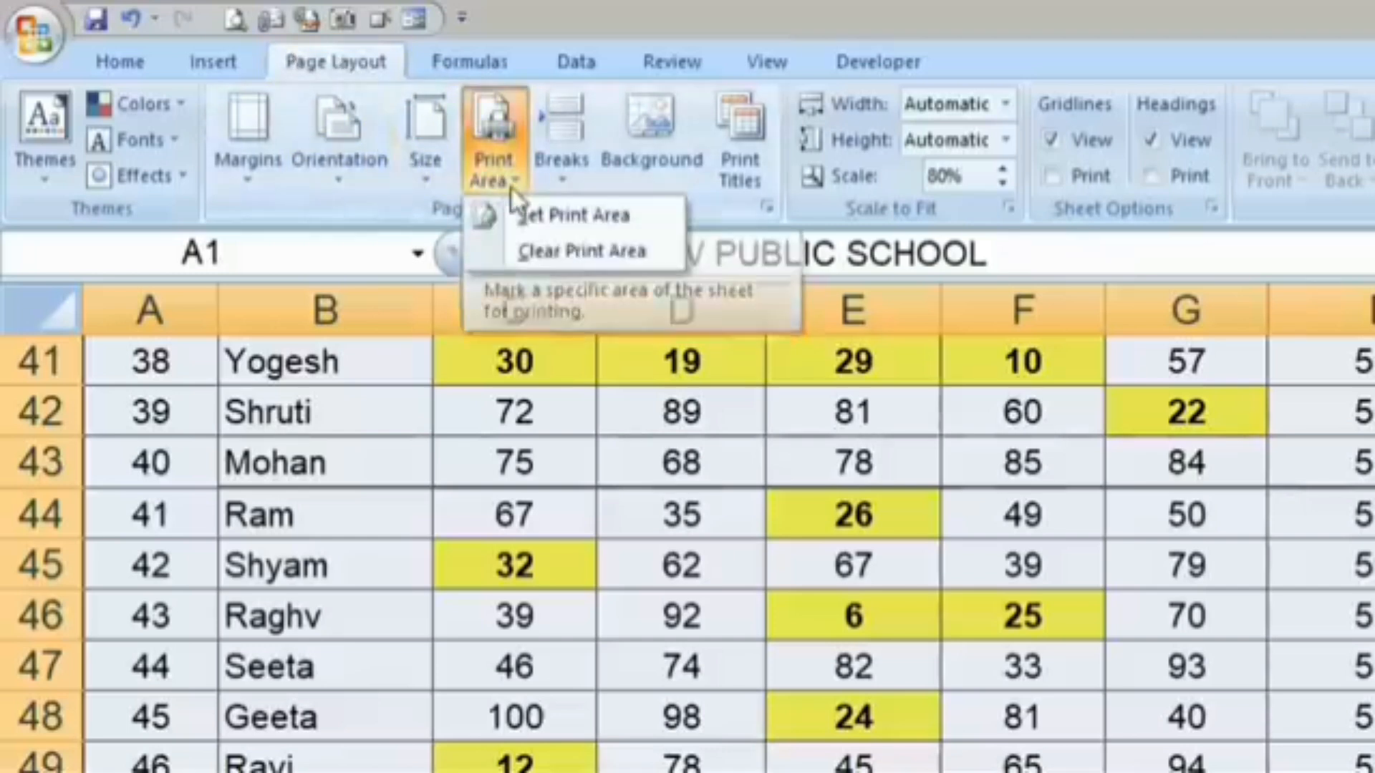
click(573, 216)
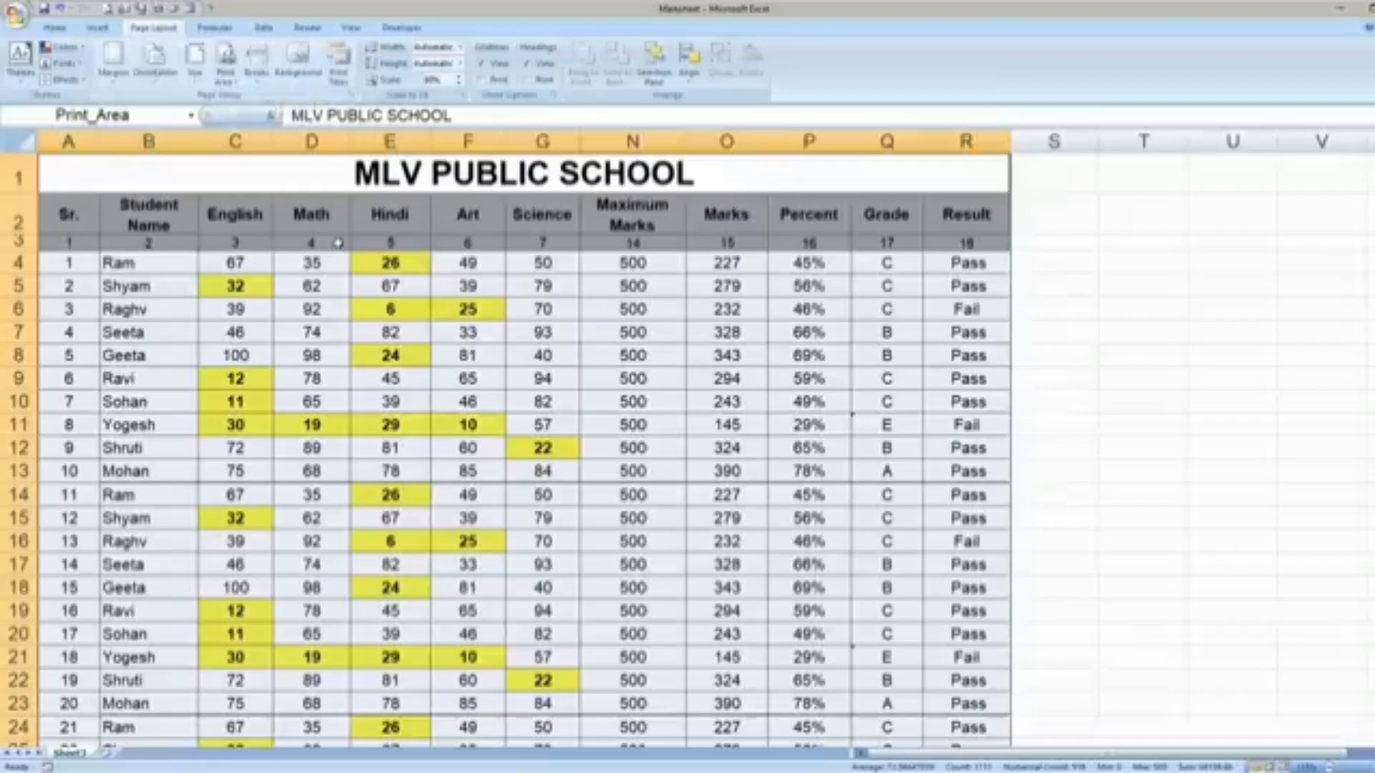
click(1056, 261)
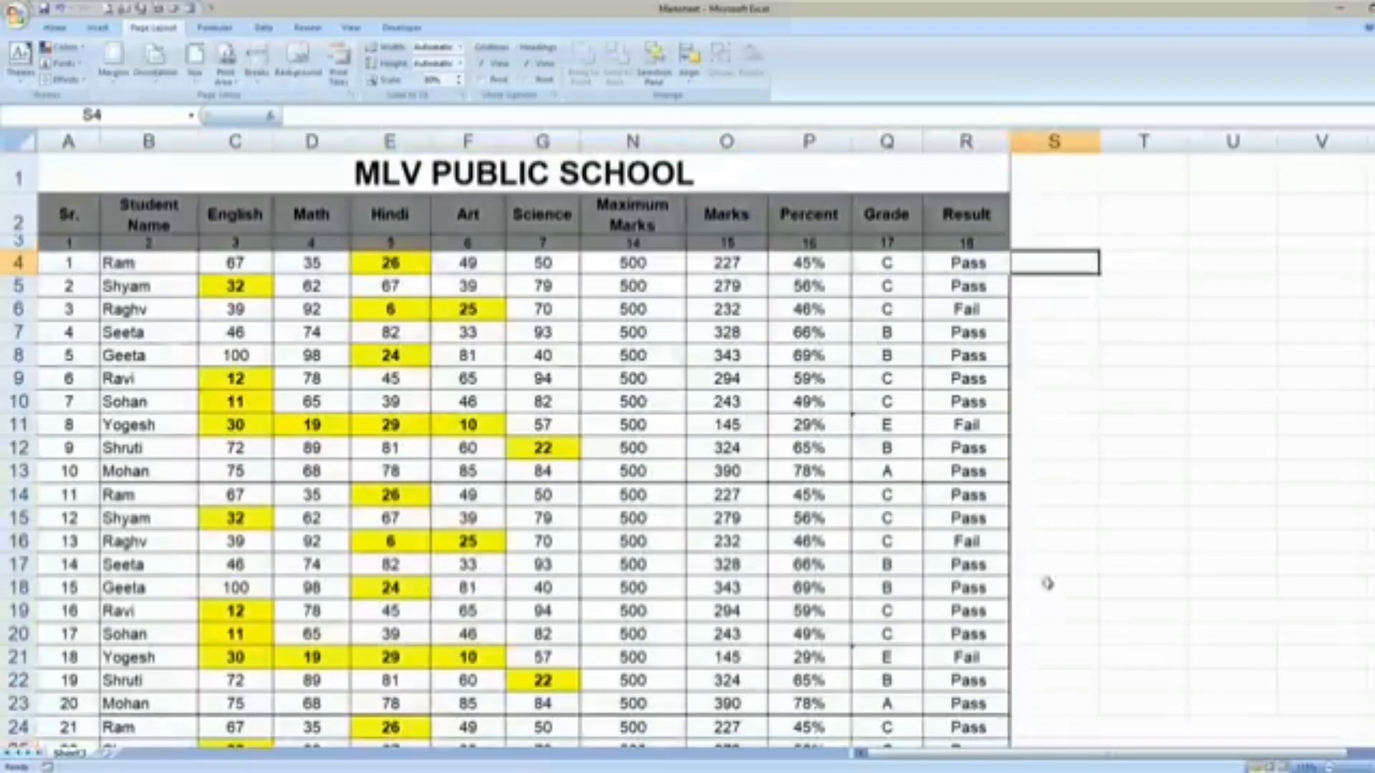
Enter test text outside the print area: "fdg;'k'; l" in cell G66 and "fdgdfg" in cell T55.
scroll(1043, 583, down, 15)
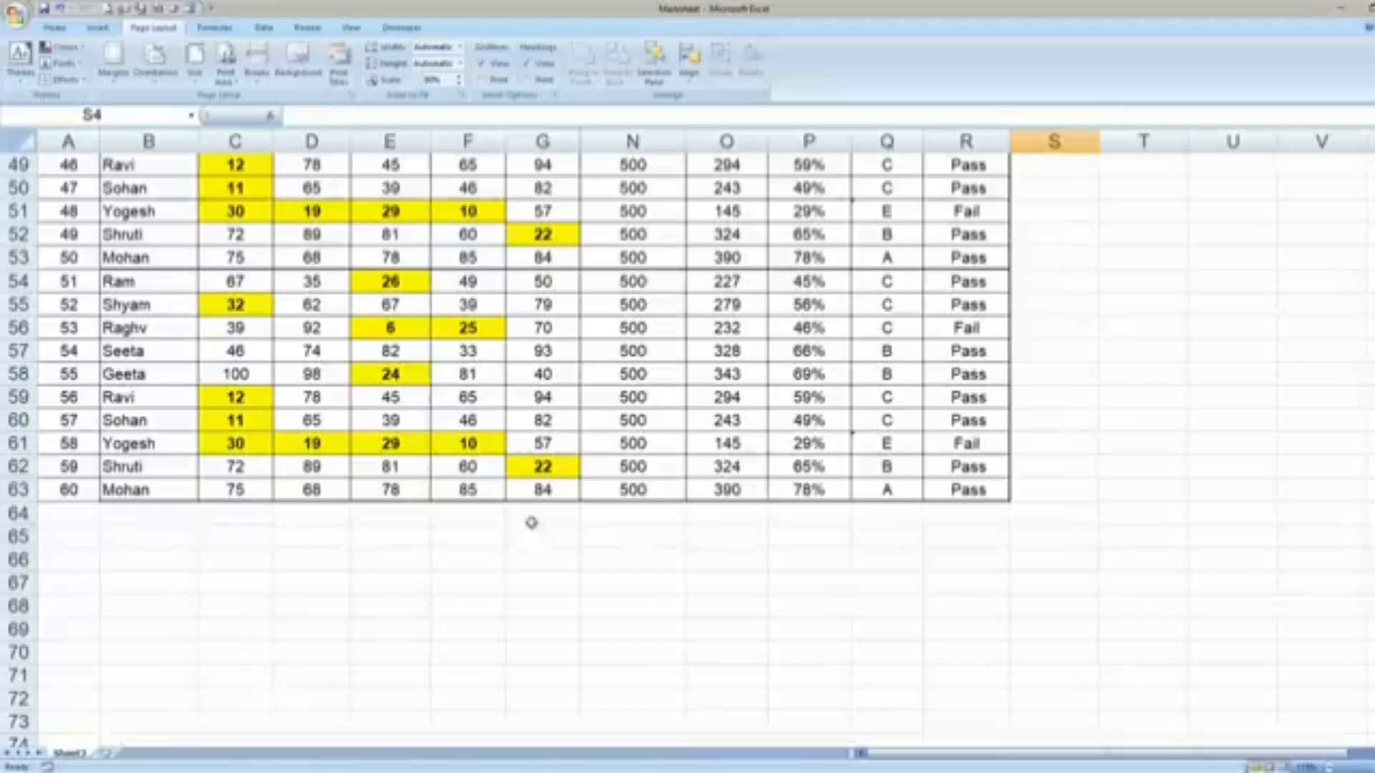
click(542, 560)
text(fdg;'k'; l)
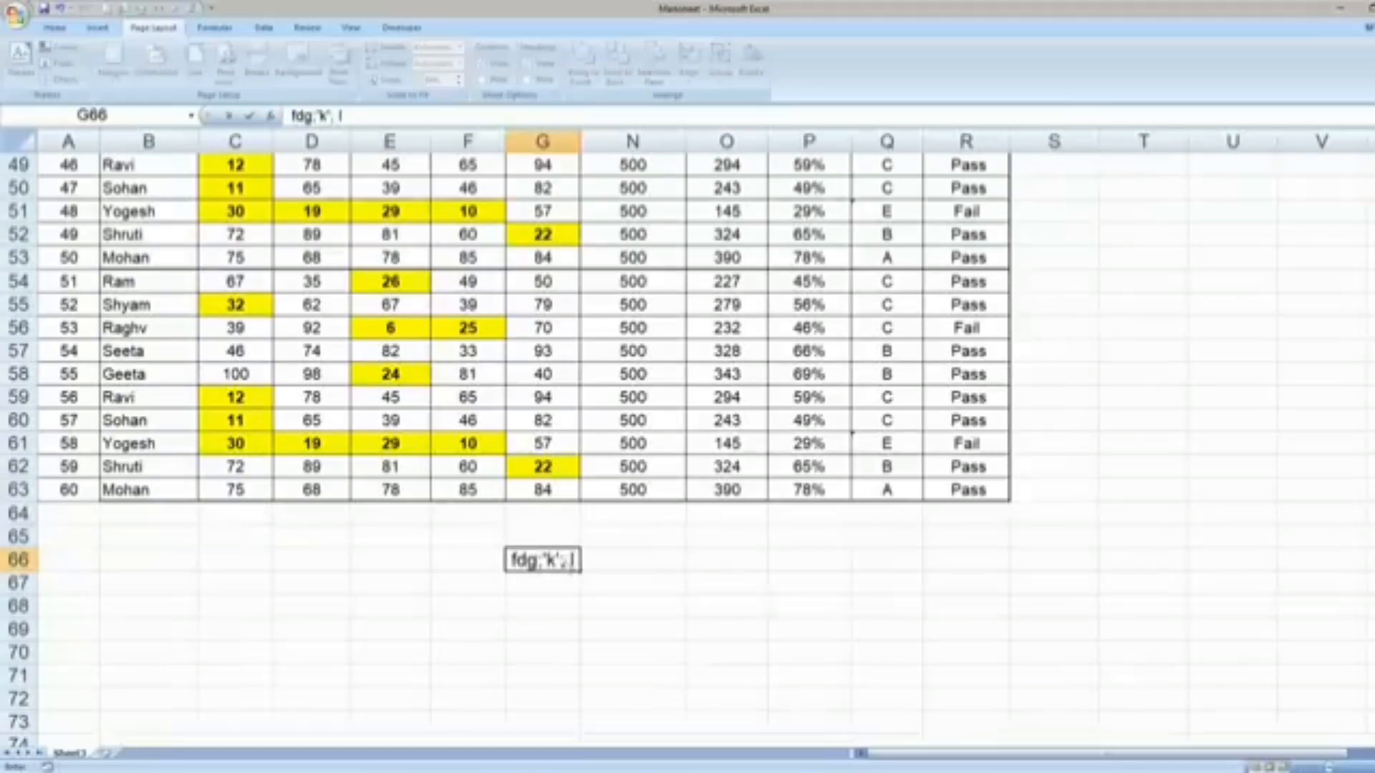
click(1160, 305)
text(fdgdfg)
click(1164, 392)
Check all pages of the print preview for the test text outside the print area, and return to the sheet.
key(ctrl+p)
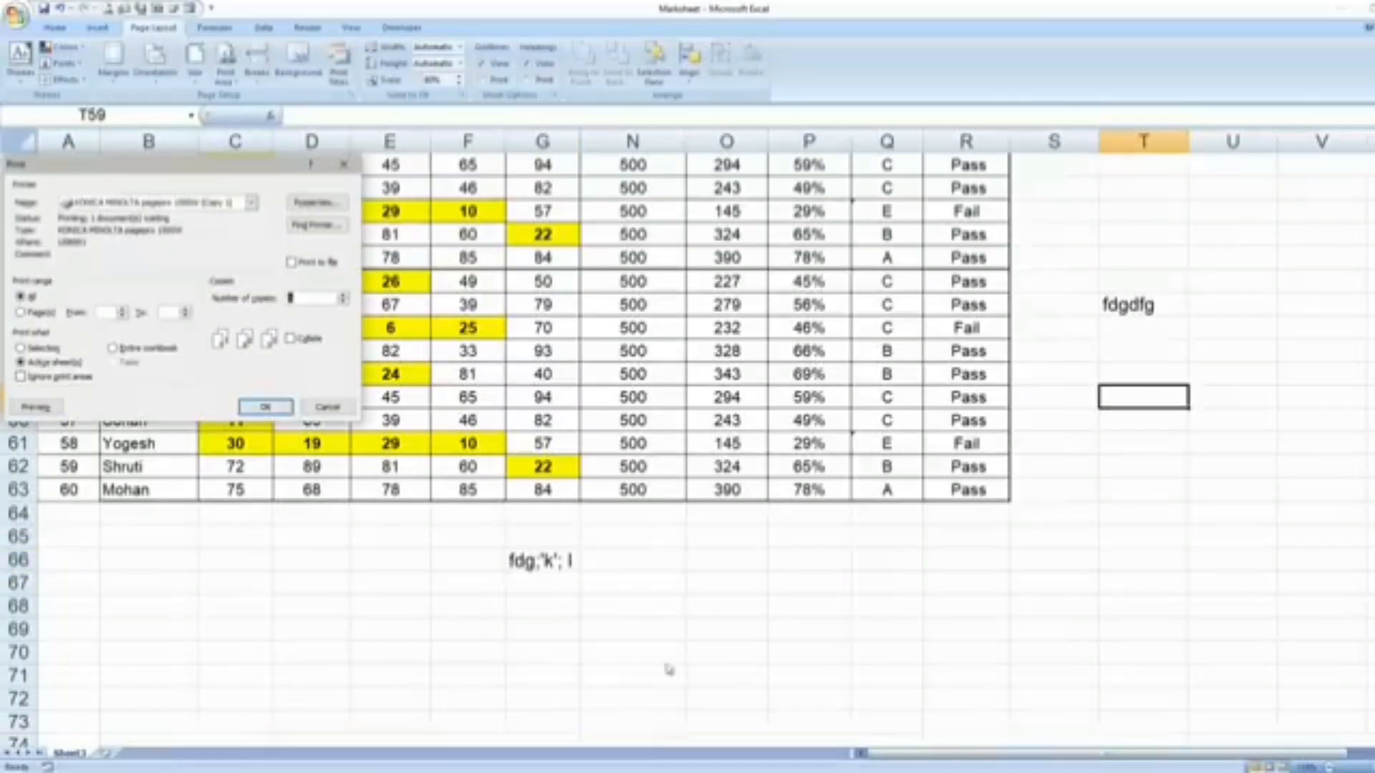
click(344, 167)
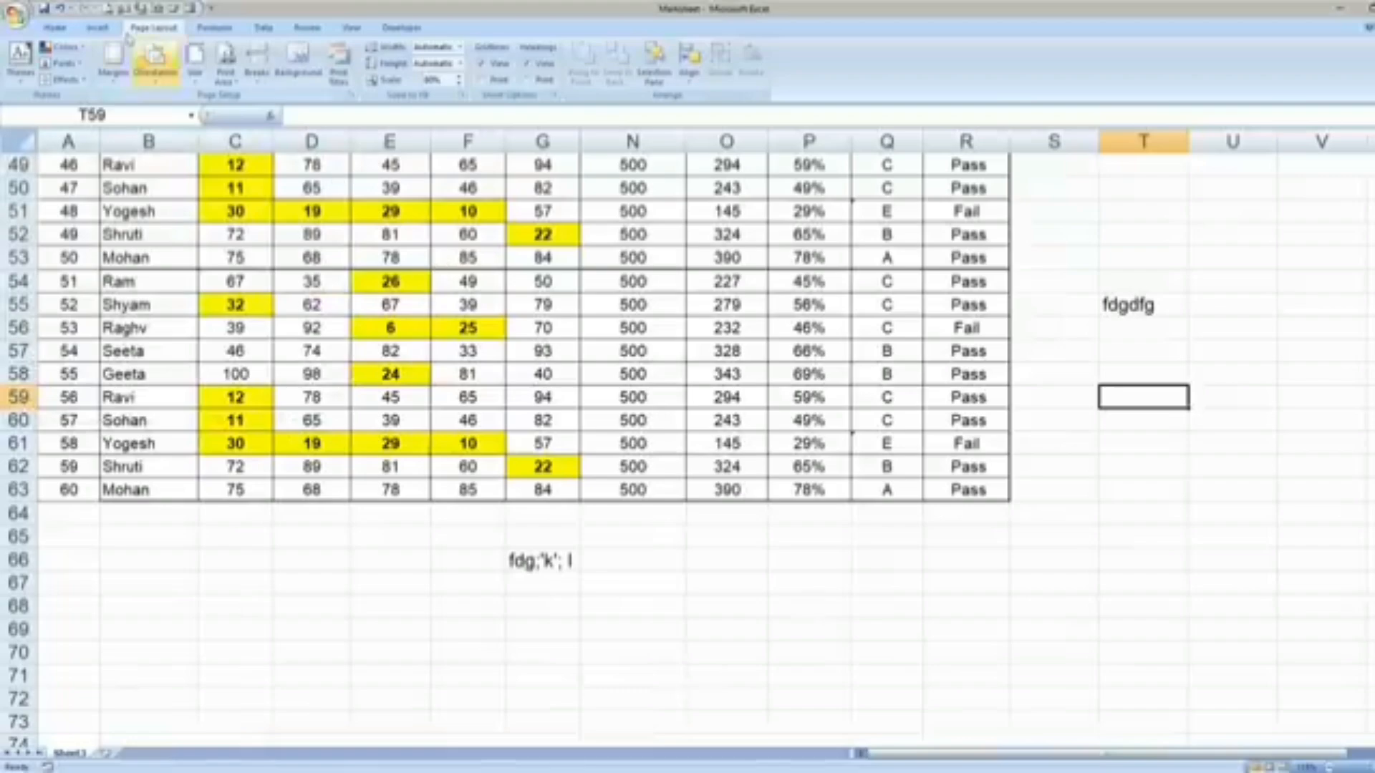
click(109, 9)
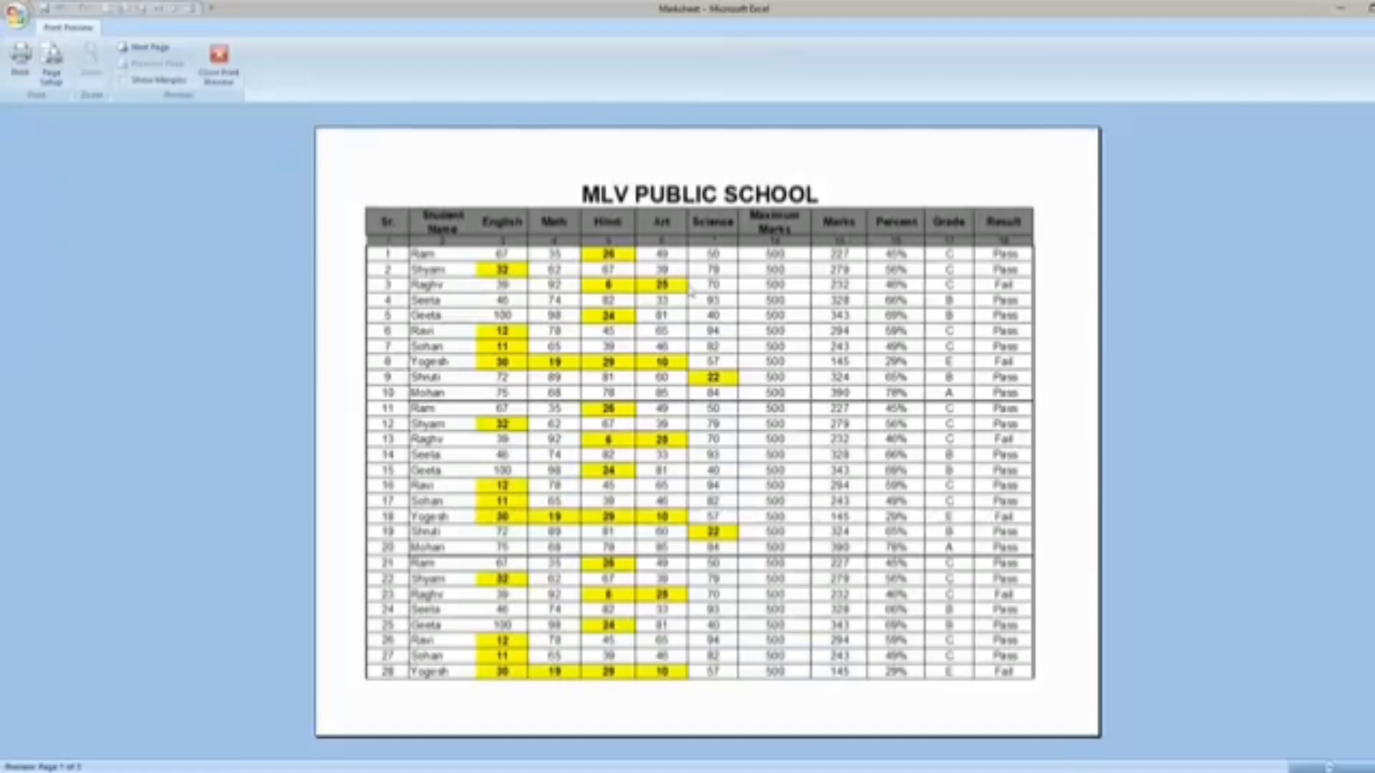
scroll(700, 304, down, 2)
scroll(706, 313, up, 2)
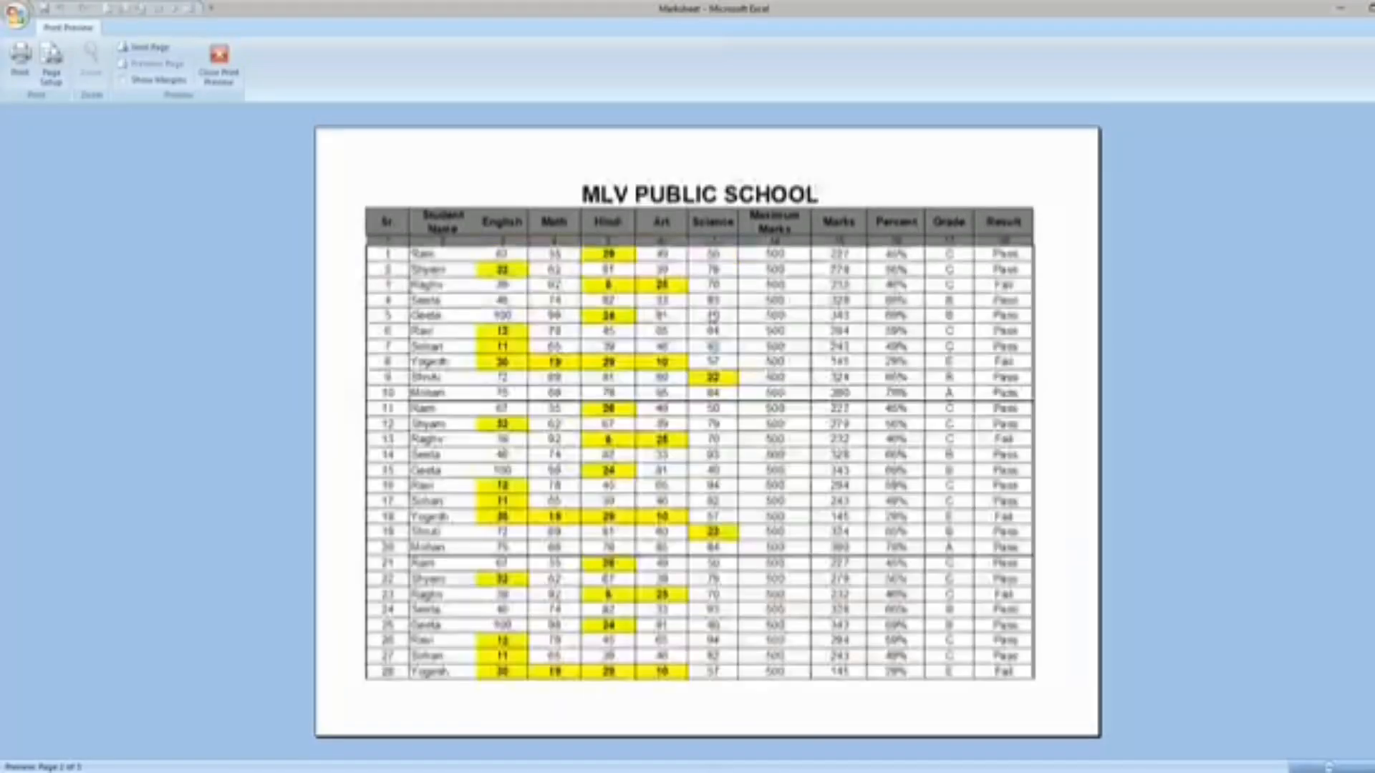
scroll(709, 313, down, 2)
scroll(709, 313, up, 2)
scroll(719, 316, down, 2)
scroll(718, 317, up, 2)
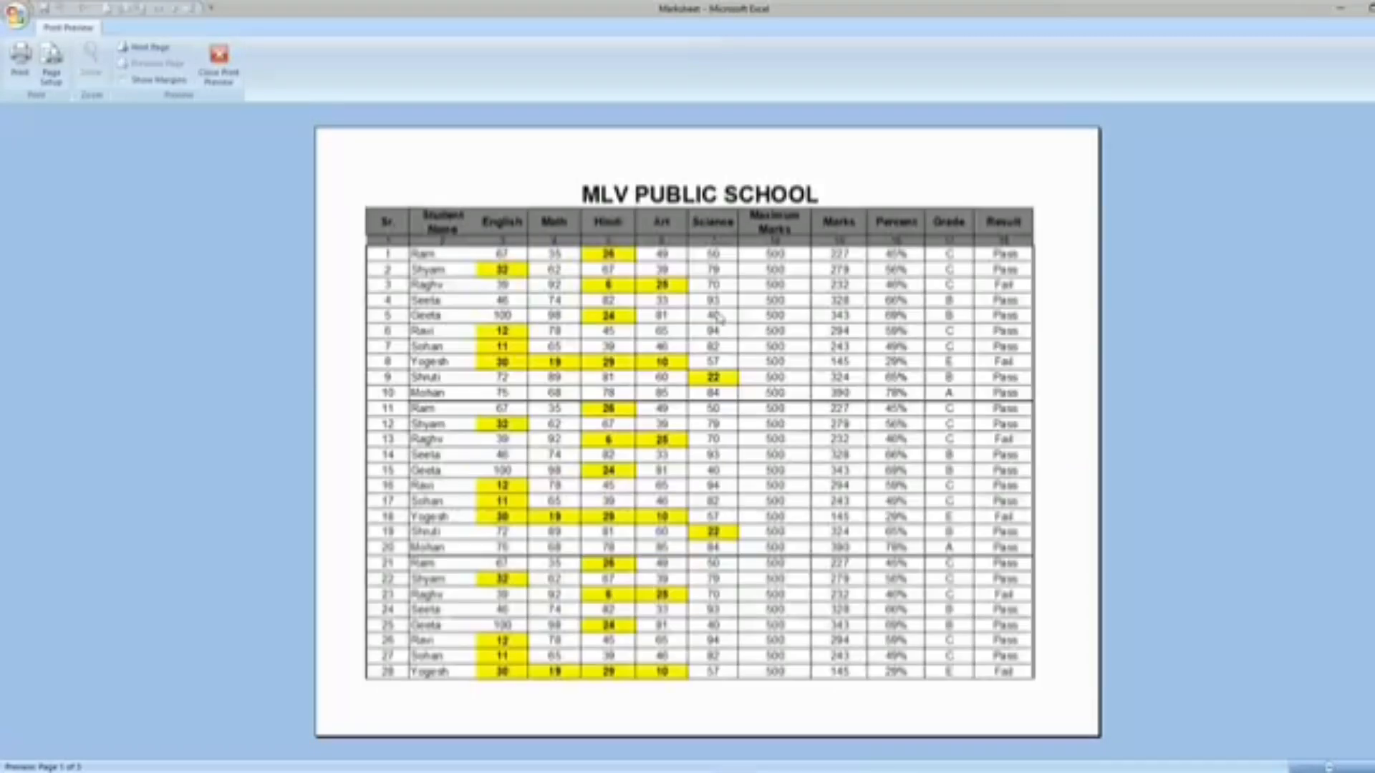
click(219, 63)
Set A2:R13, from the header row through student 10, as the print area and check it in the print preview.
scroll(530, 551, up, 15)
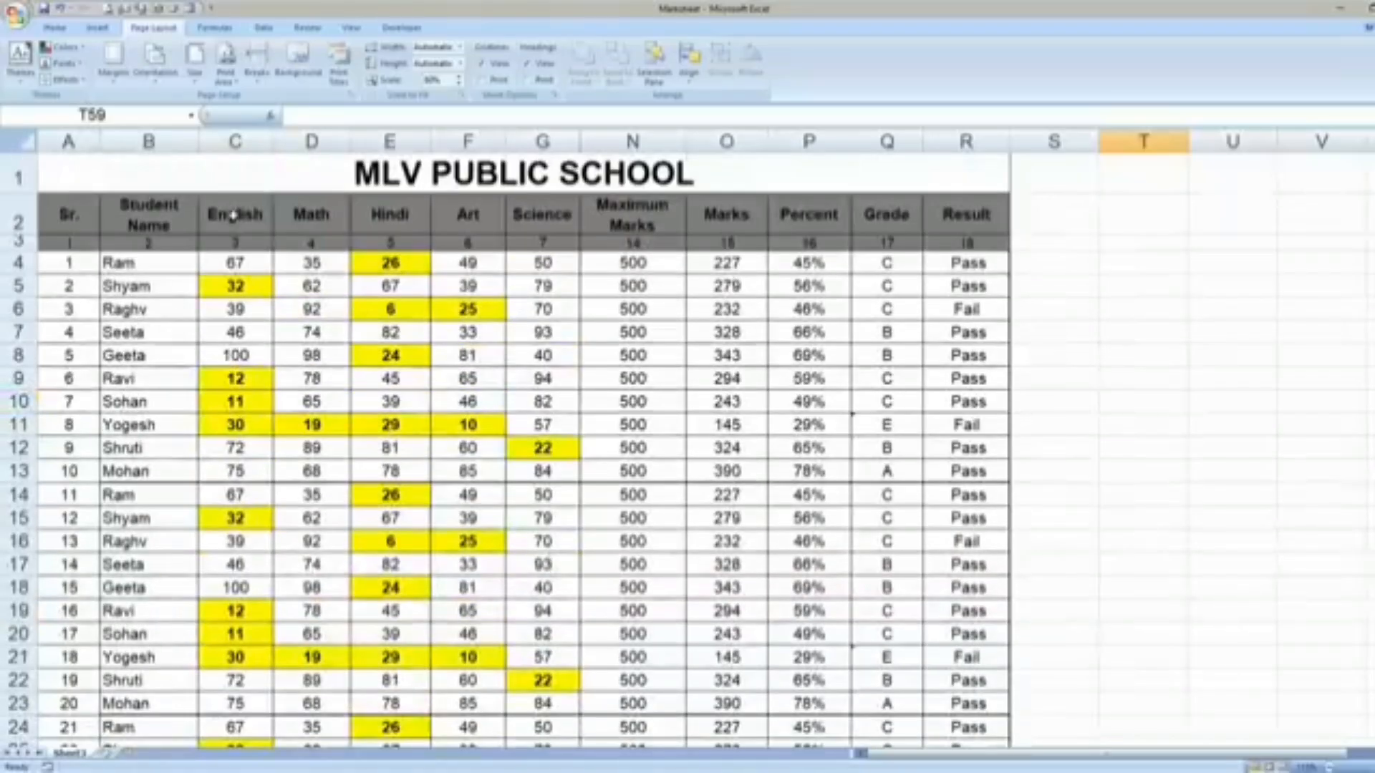
drag(79, 208, 999, 462)
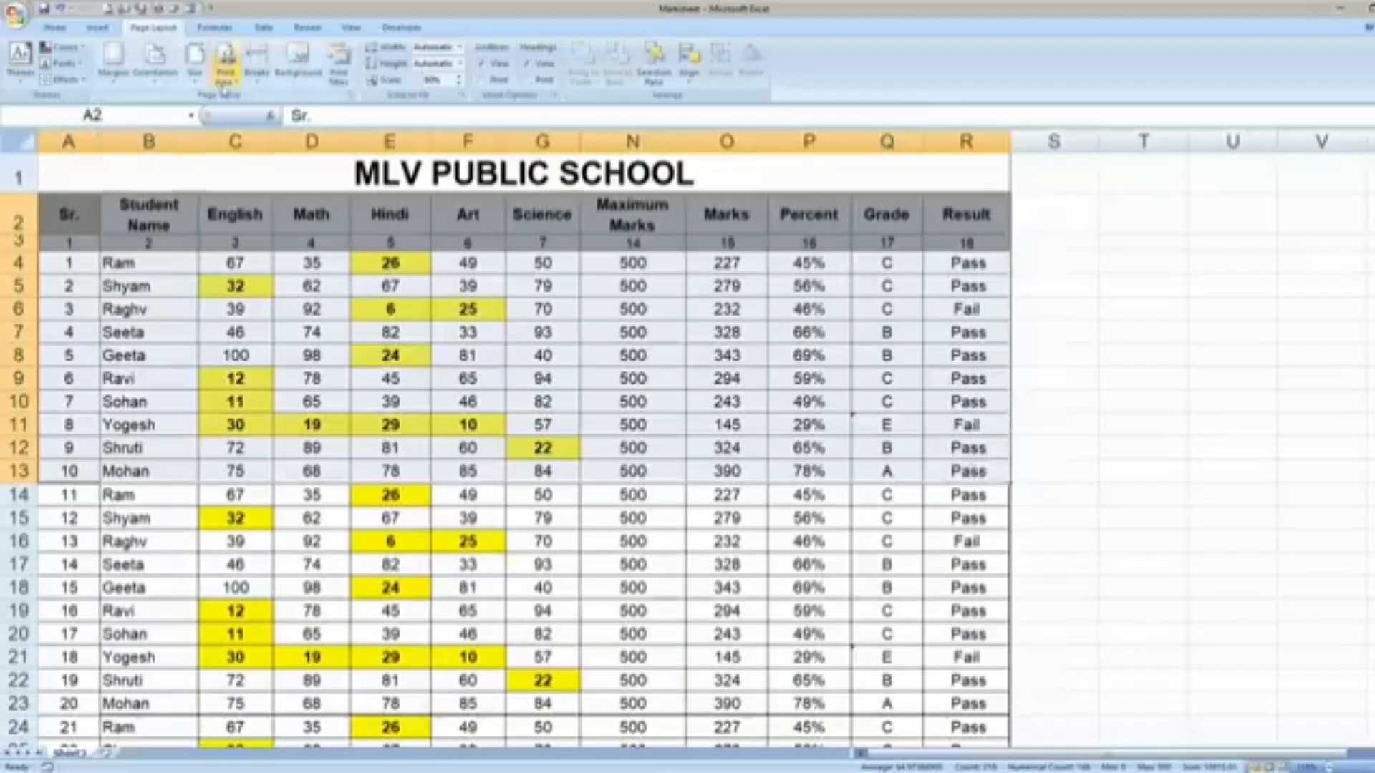
click(225, 72)
click(270, 102)
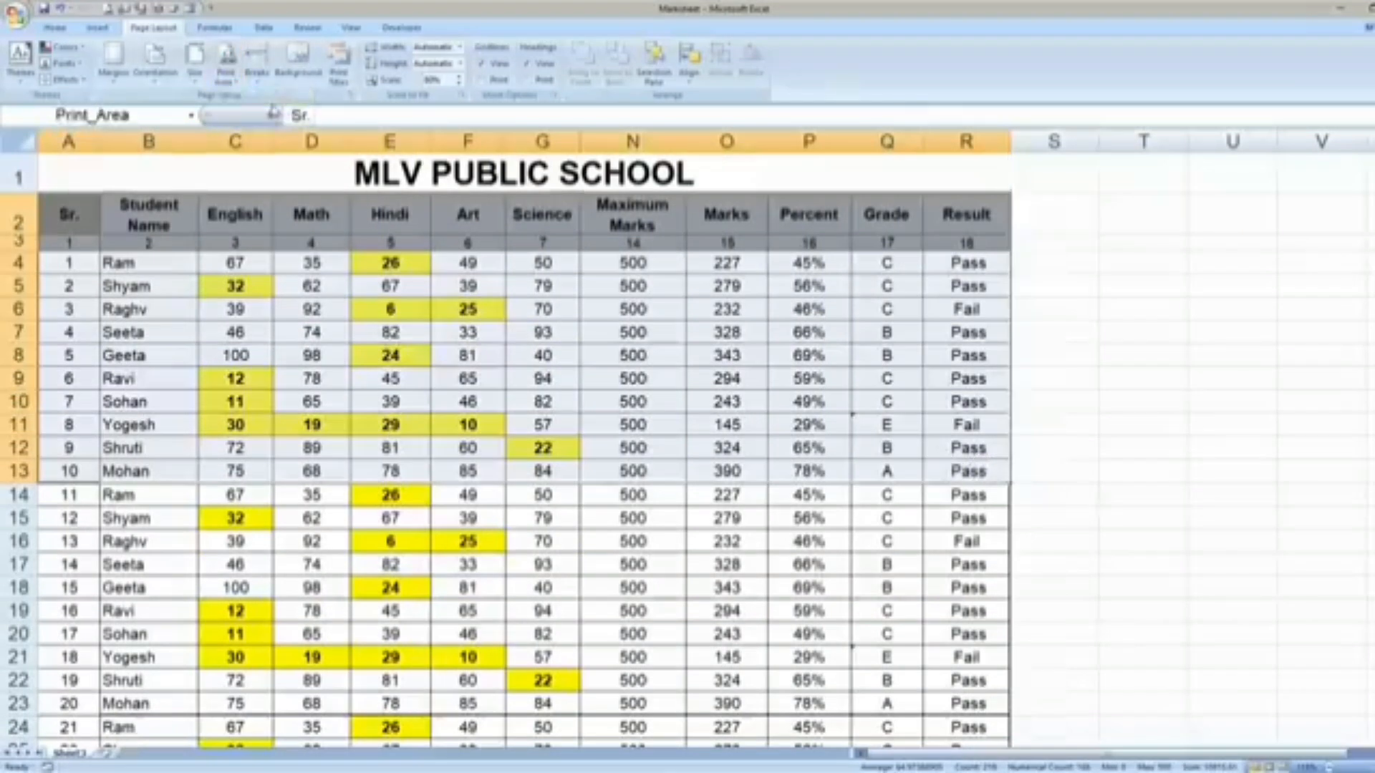
click(108, 9)
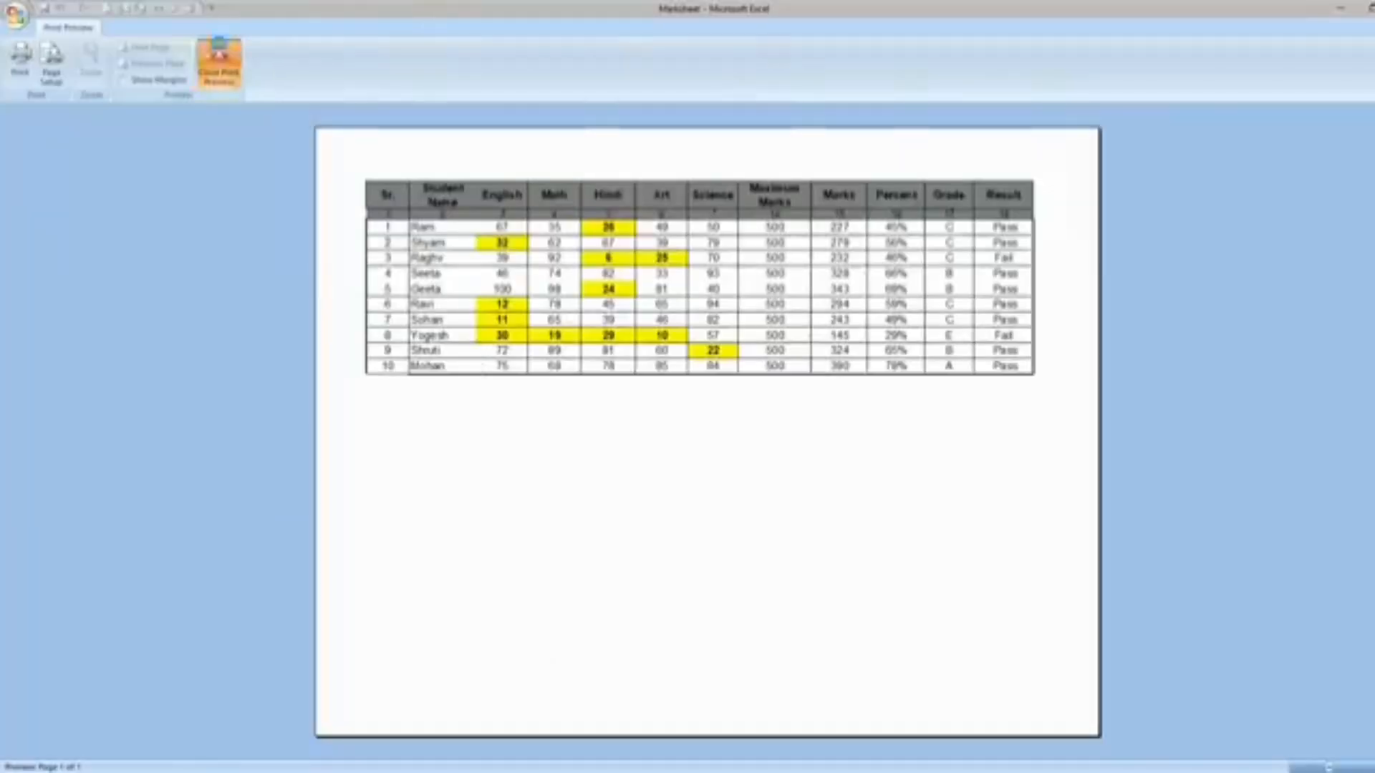
click(220, 63)
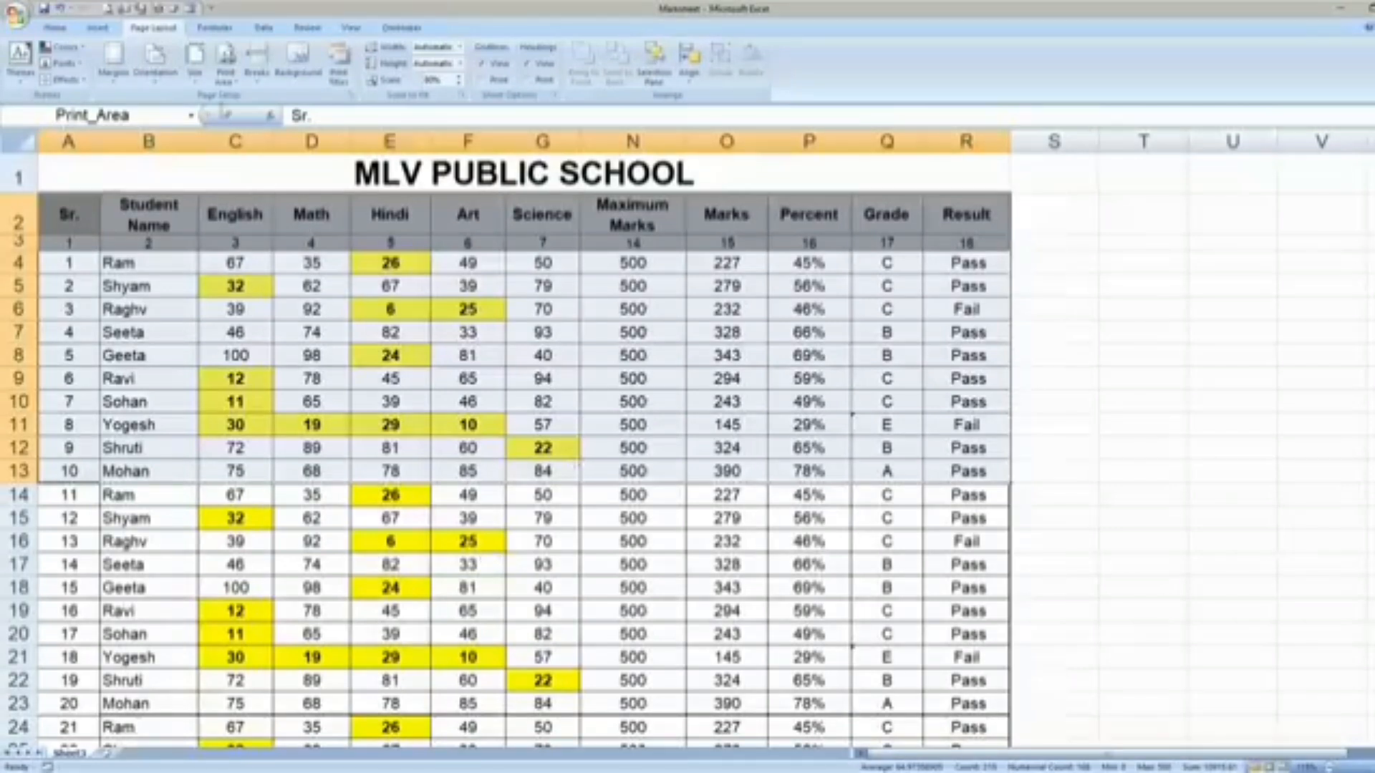
Clear the sheet's print area and open the print preview.
click(225, 71)
click(266, 114)
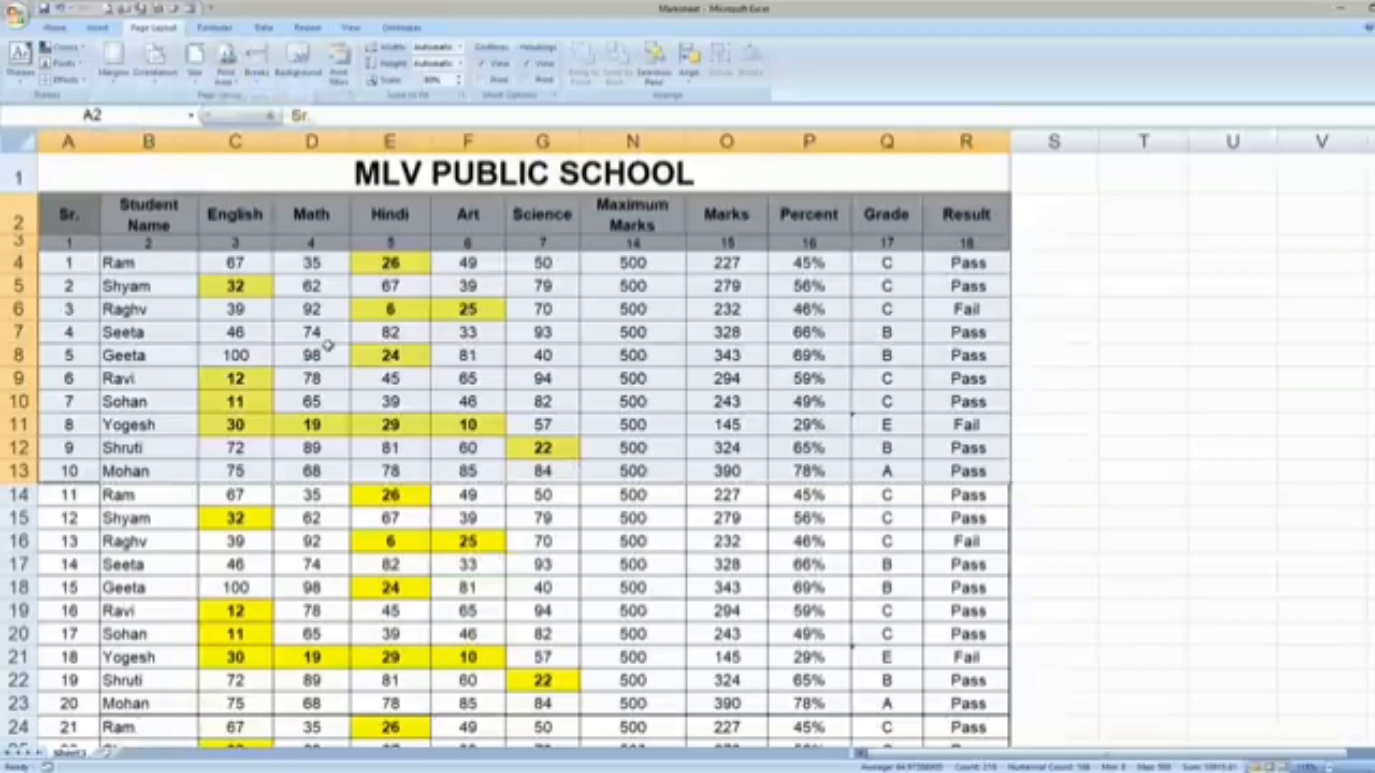
click(107, 8)
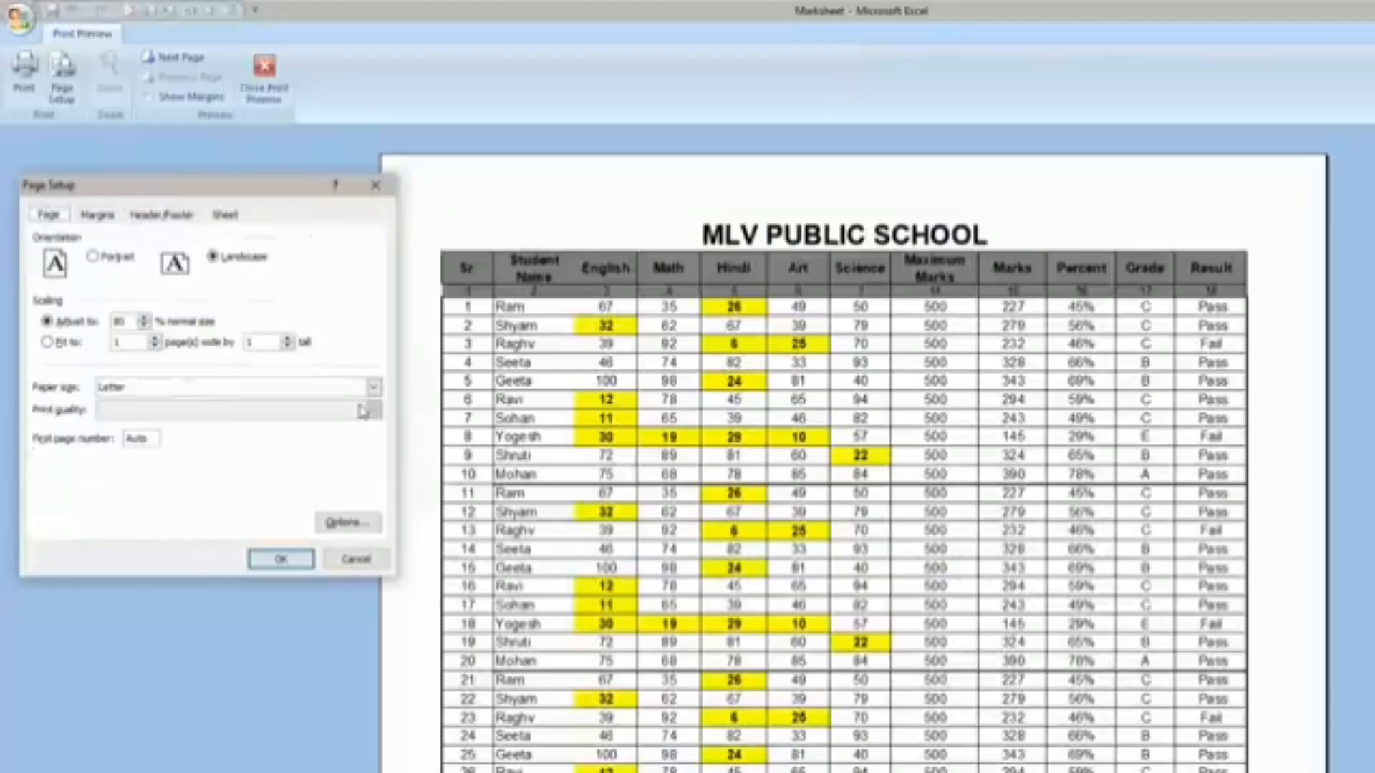
Examine the margin settings in Page Setup and close the dialog without changes.
click(104, 217)
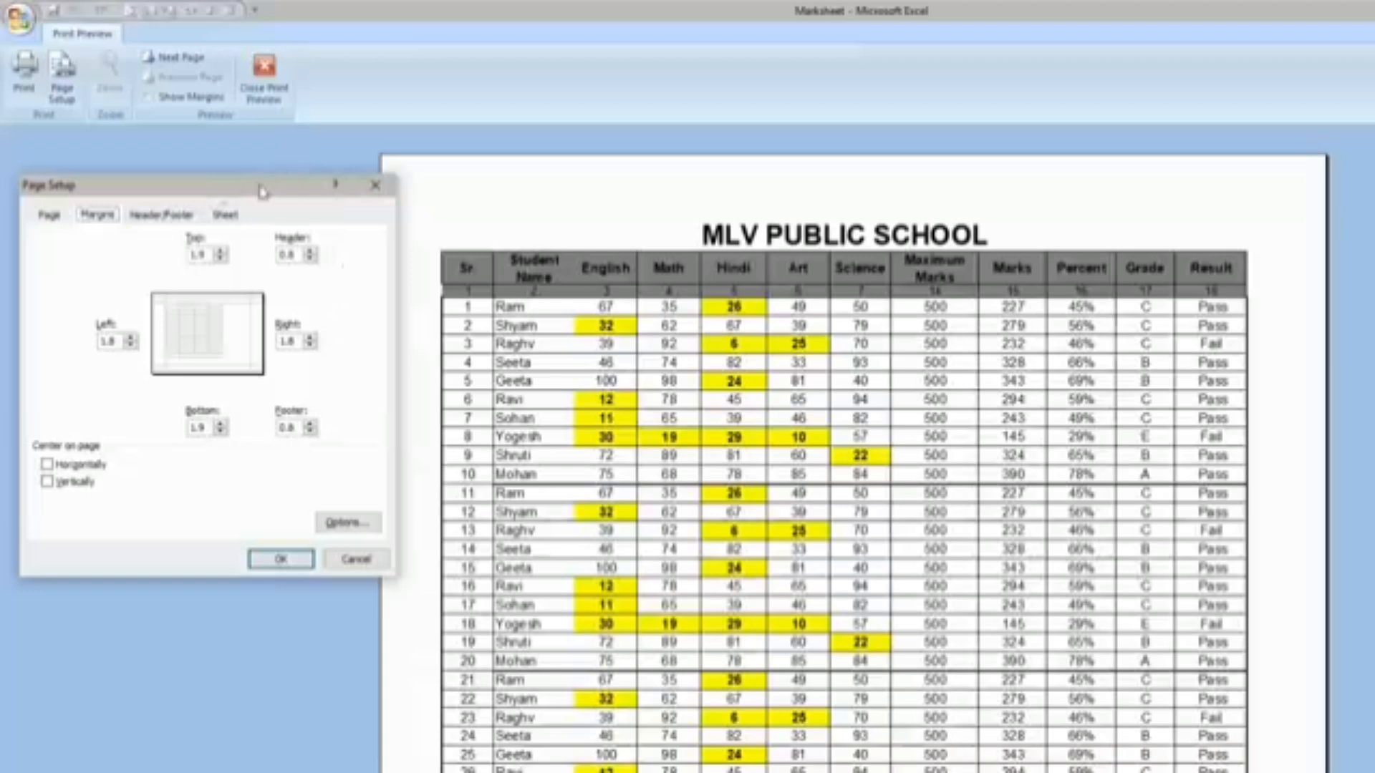
drag(262, 192, 241, 140)
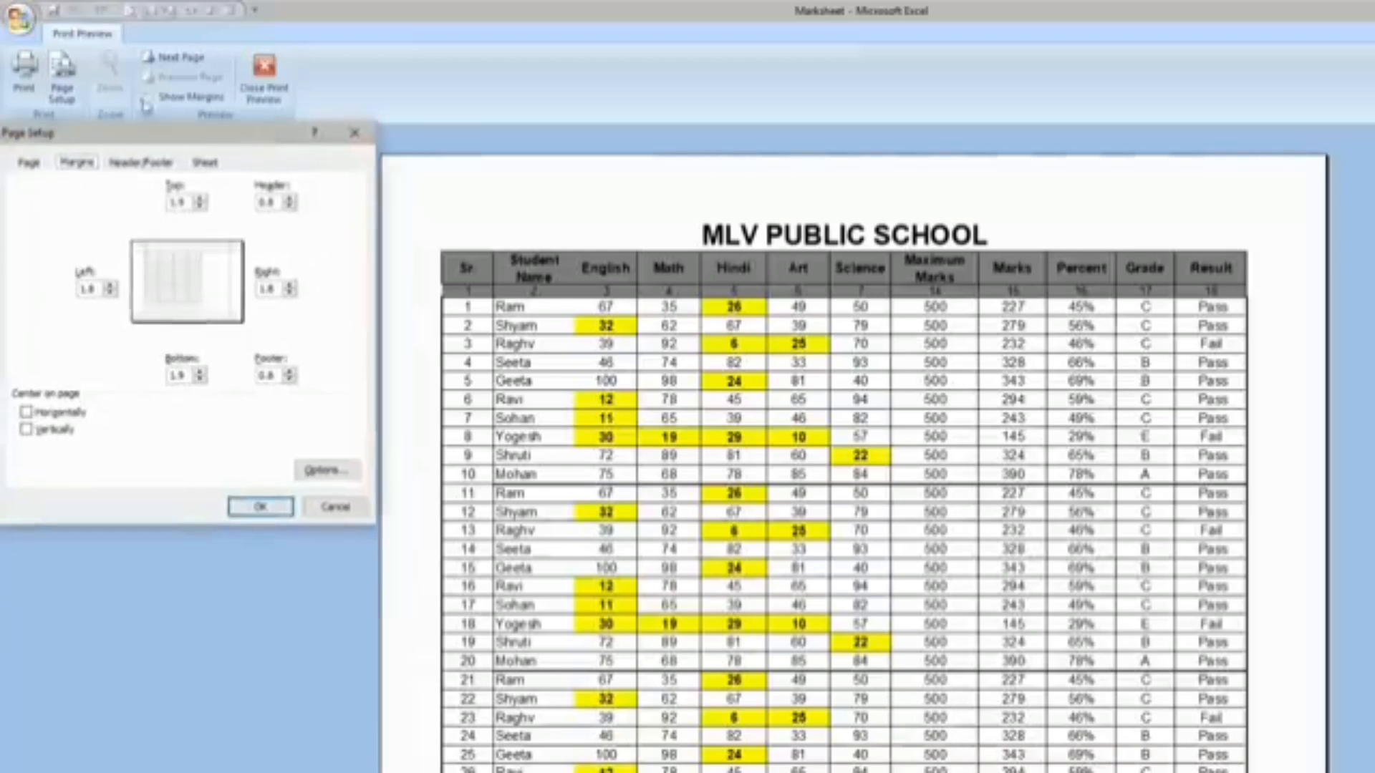
click(354, 132)
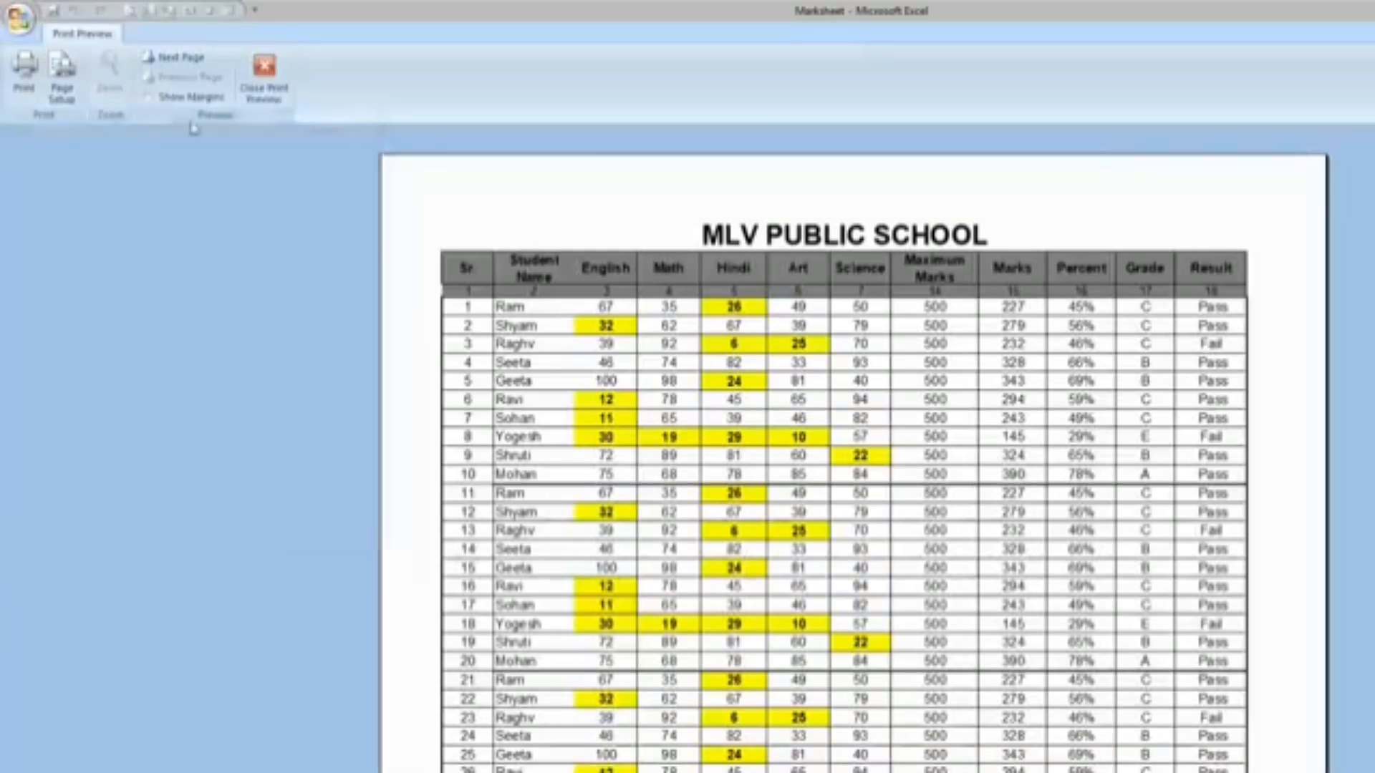
Show the margin guides in the preview and widen the printable area by moving the page margins closer to the paper edges.
click(148, 97)
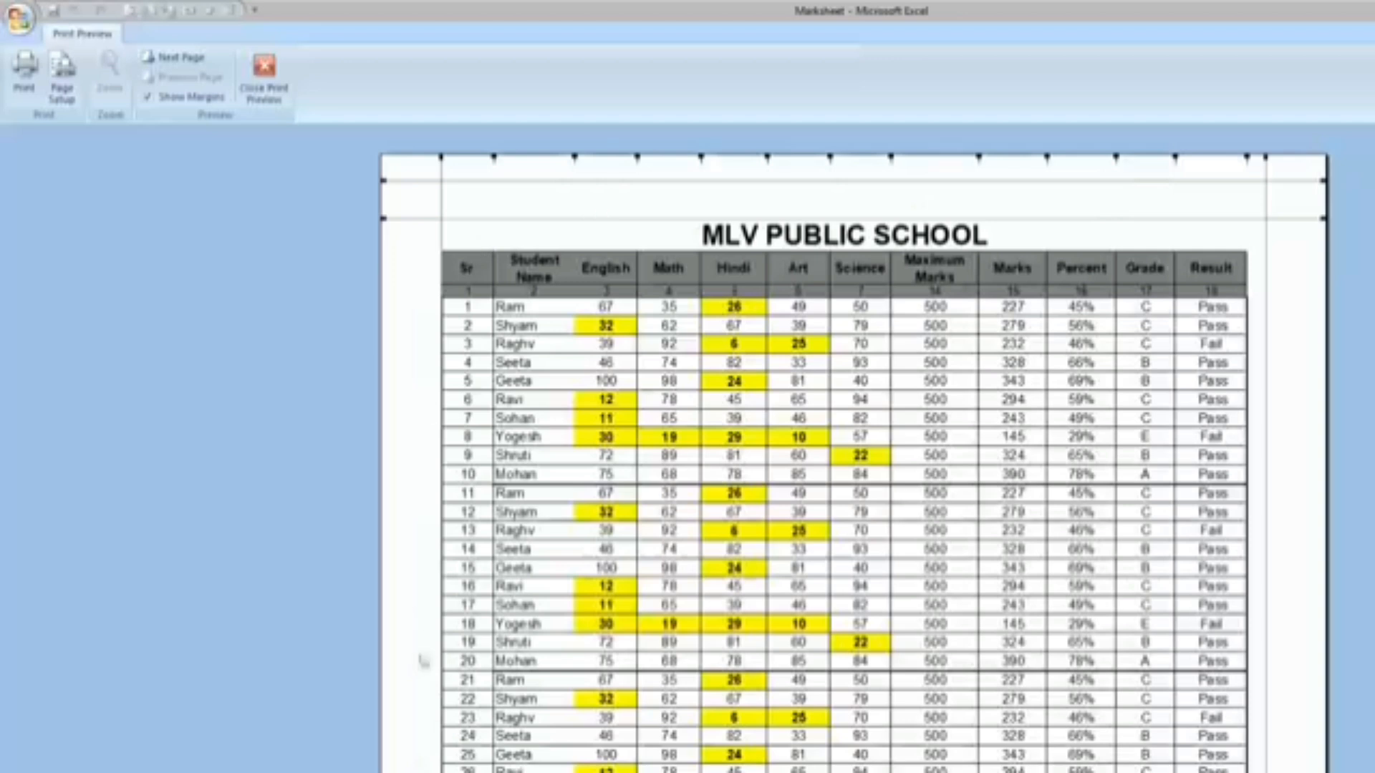
drag(1140, 219, 1141, 213)
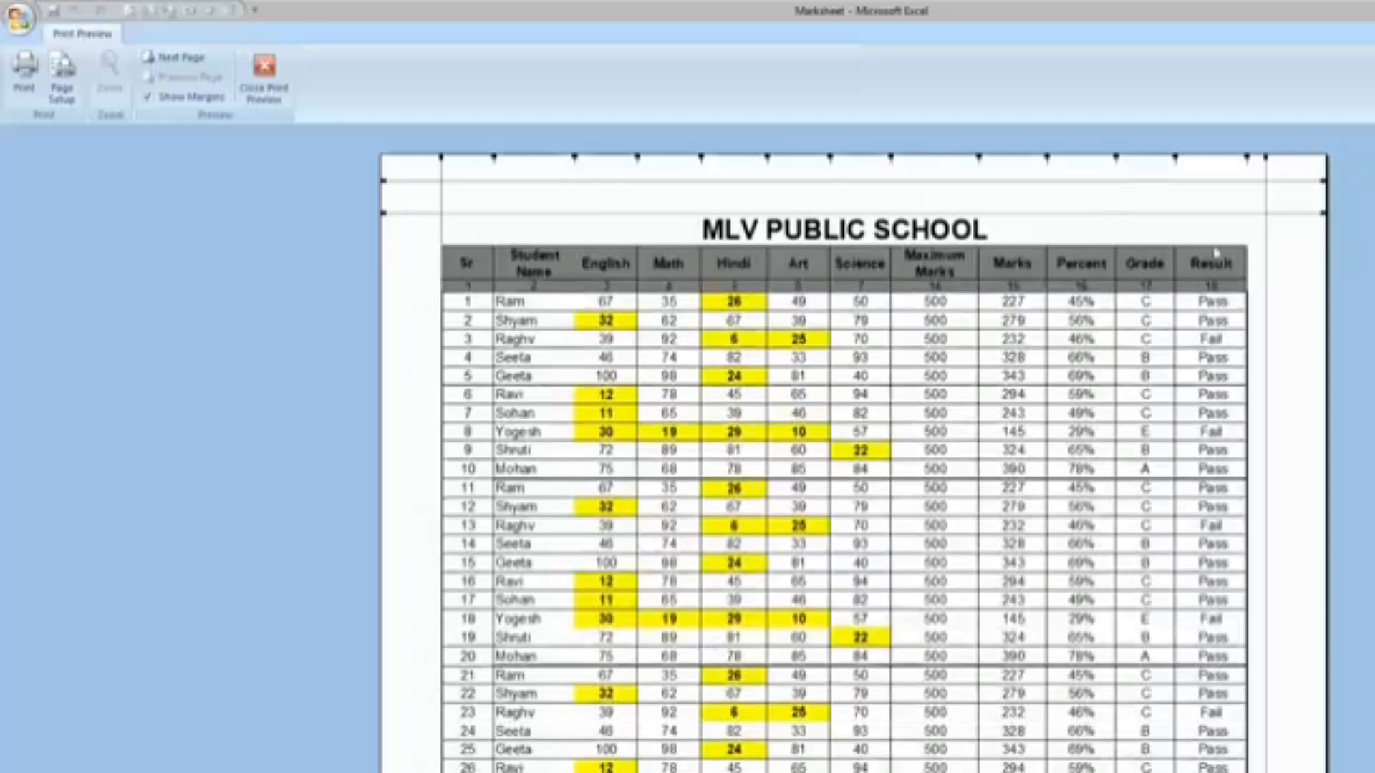
drag(1161, 212, 1162, 197)
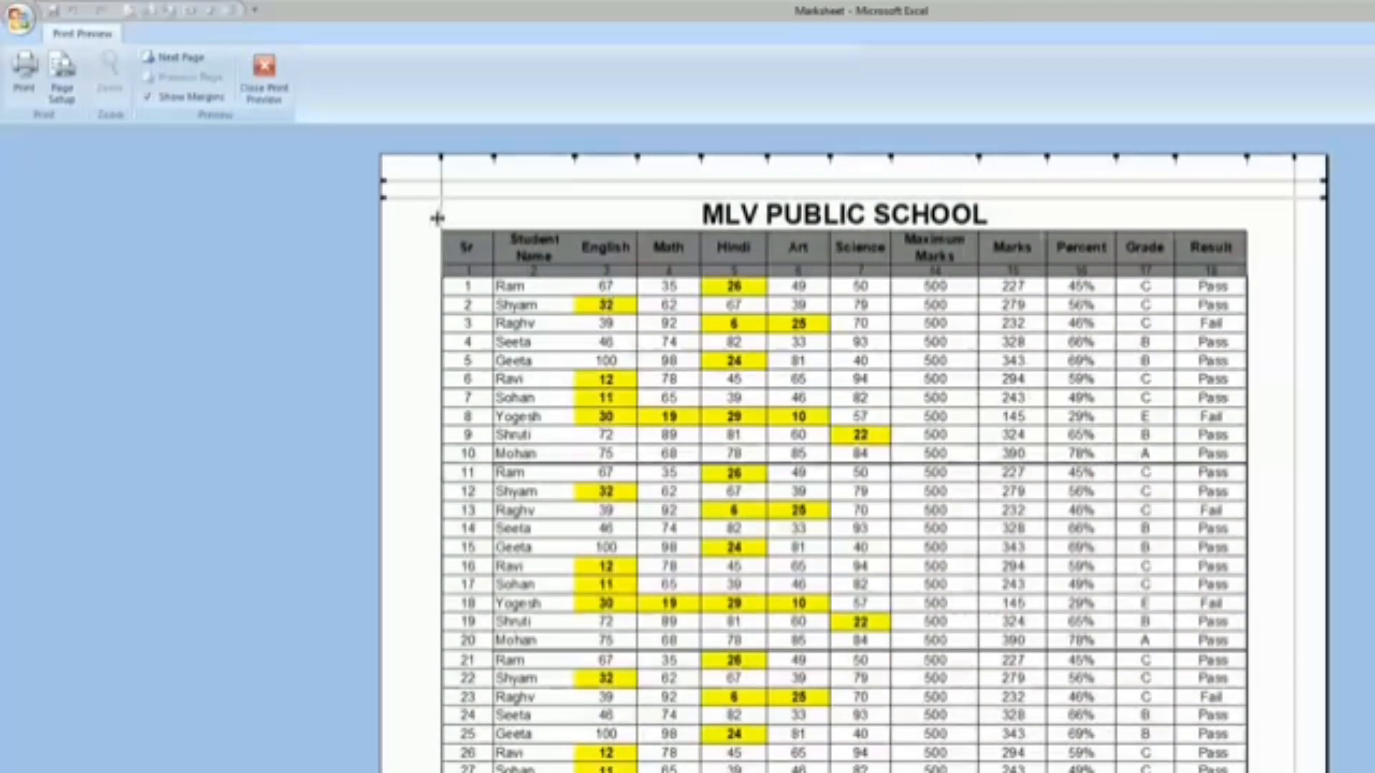
drag(439, 218, 404, 220)
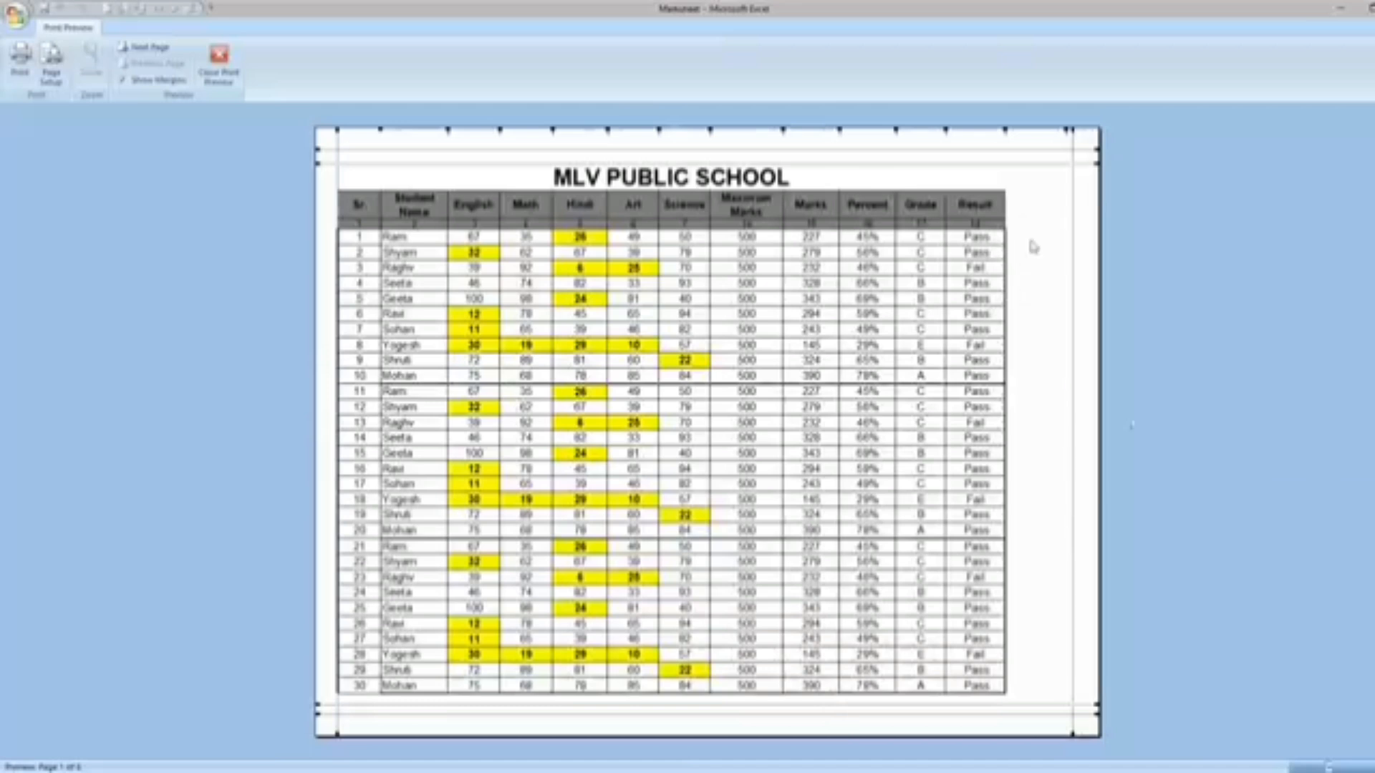
Enlarge the printout in Page Setup, setting the scaling first to 85% and finally to 90% of normal size.
click(51, 61)
click(66, 134)
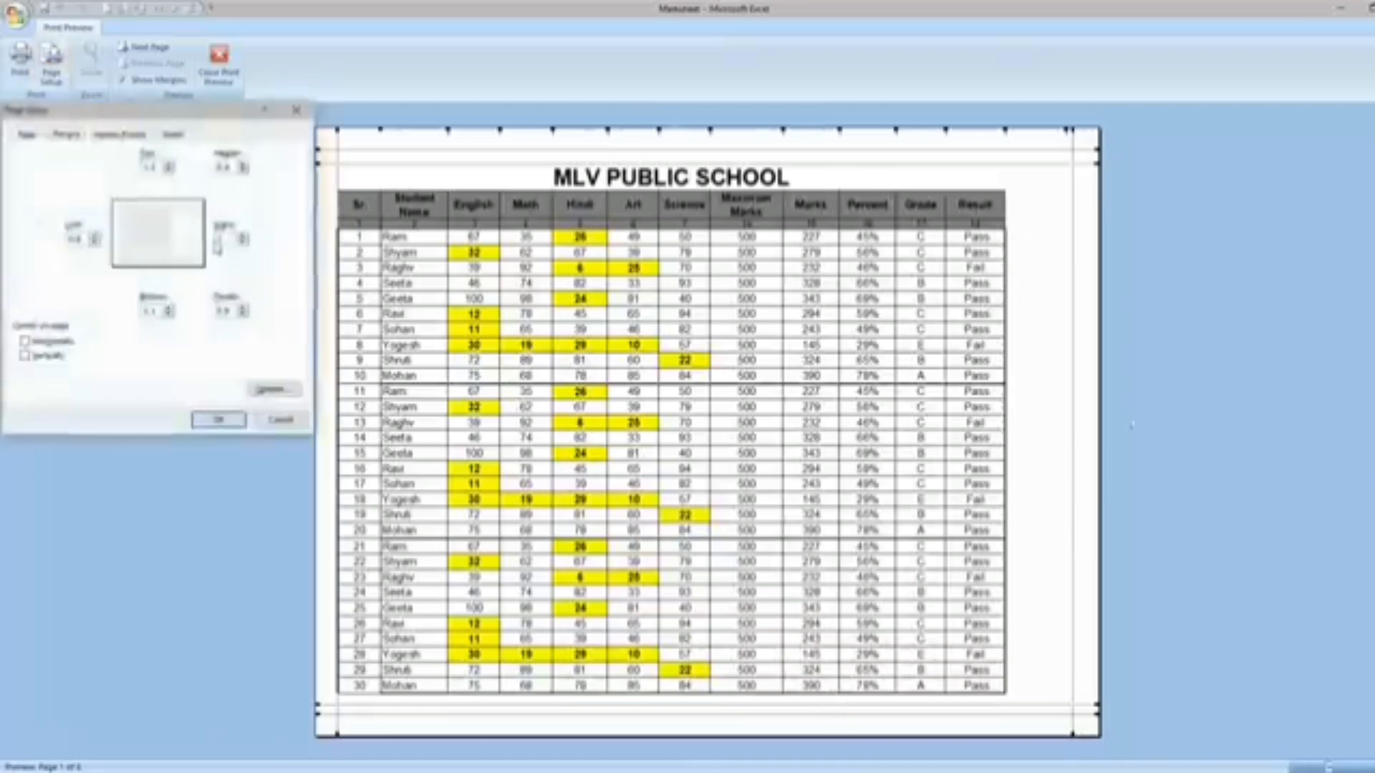
click(33, 134)
click(105, 220)
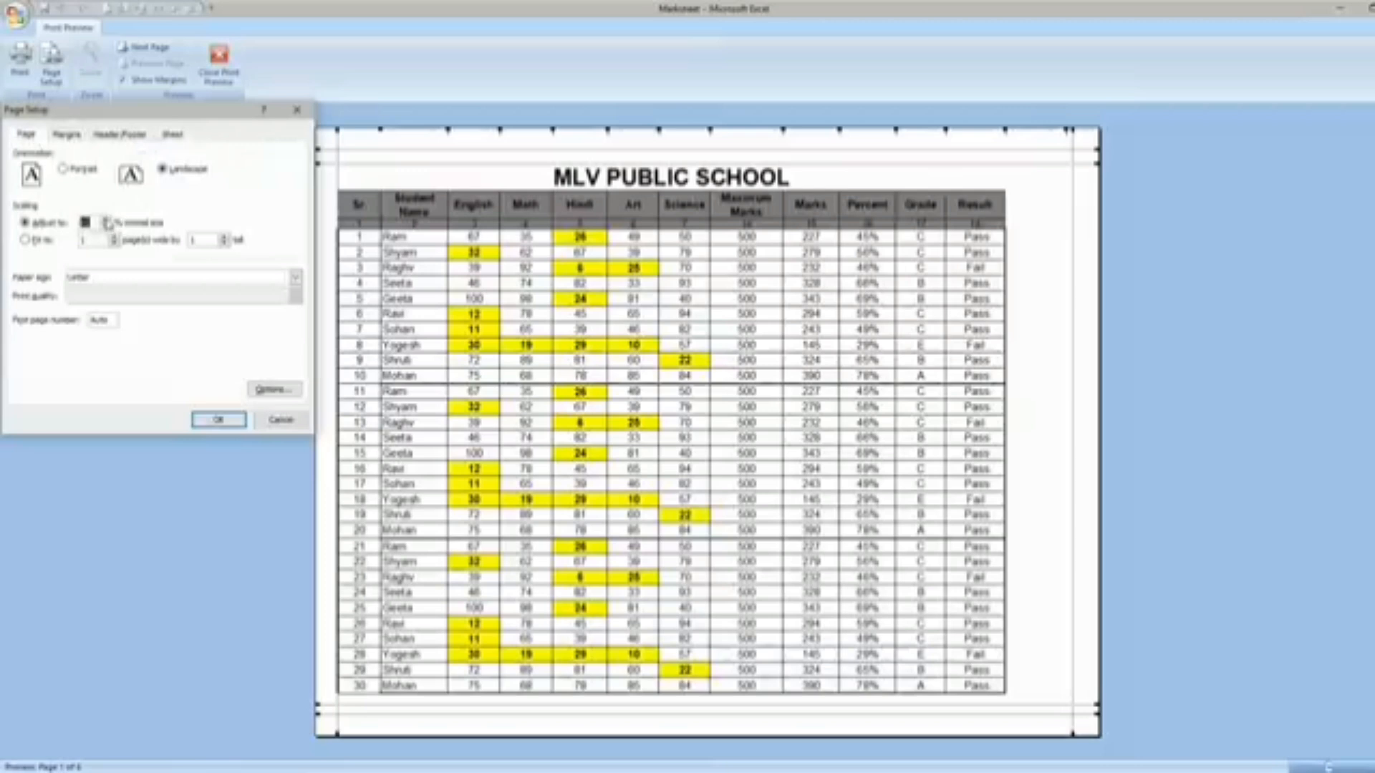
click(219, 421)
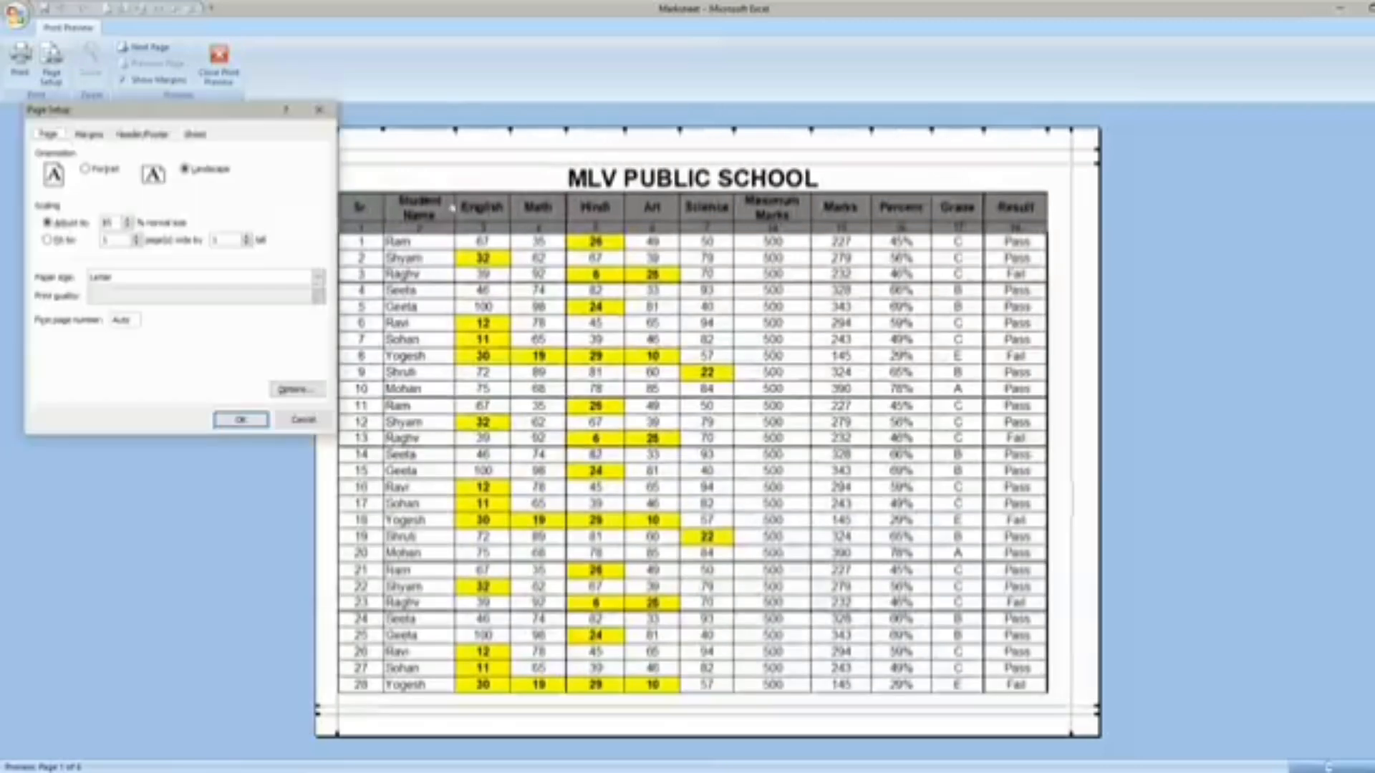
click(126, 225)
click(241, 419)
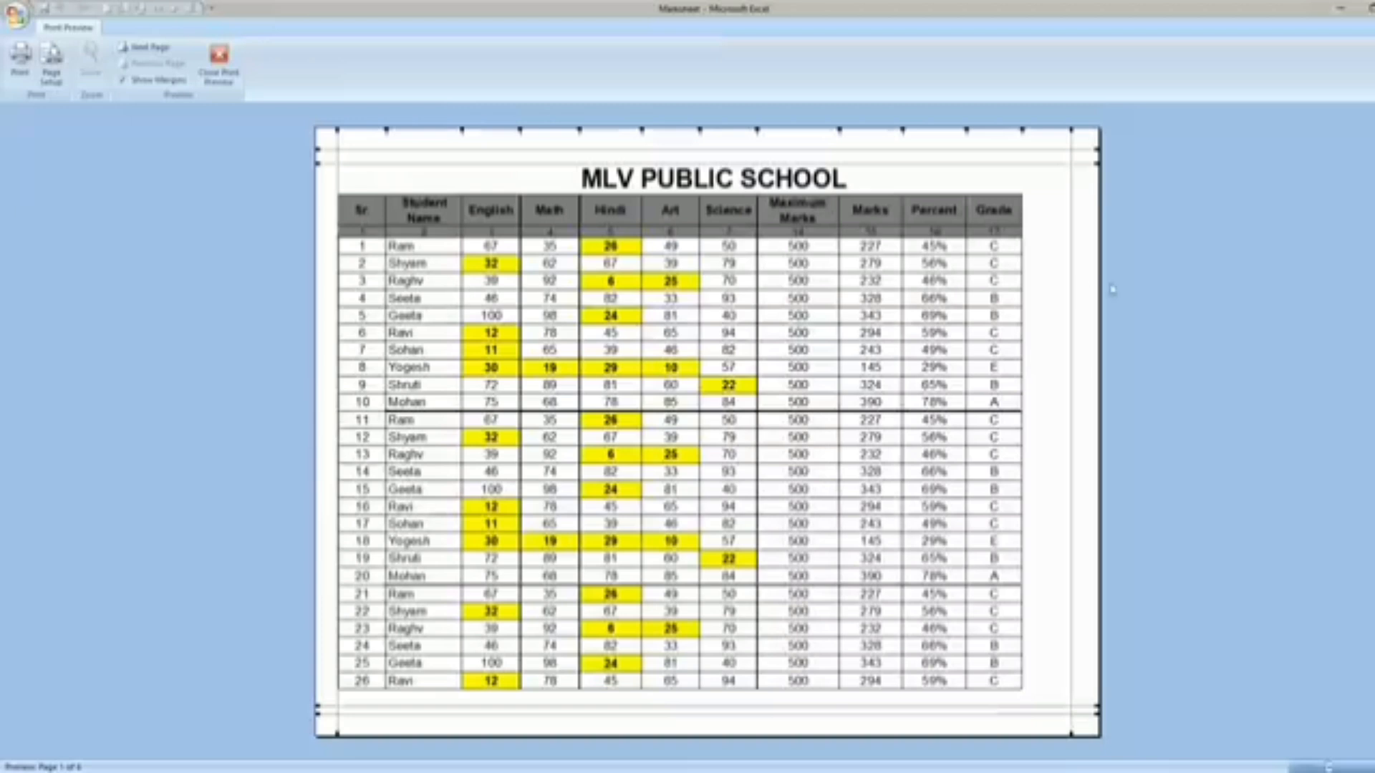
Narrow the right and left margins until the Result column fits on the first page, and check the following page.
drag(1071, 178, 1083, 178)
drag(330, 178, 329, 178)
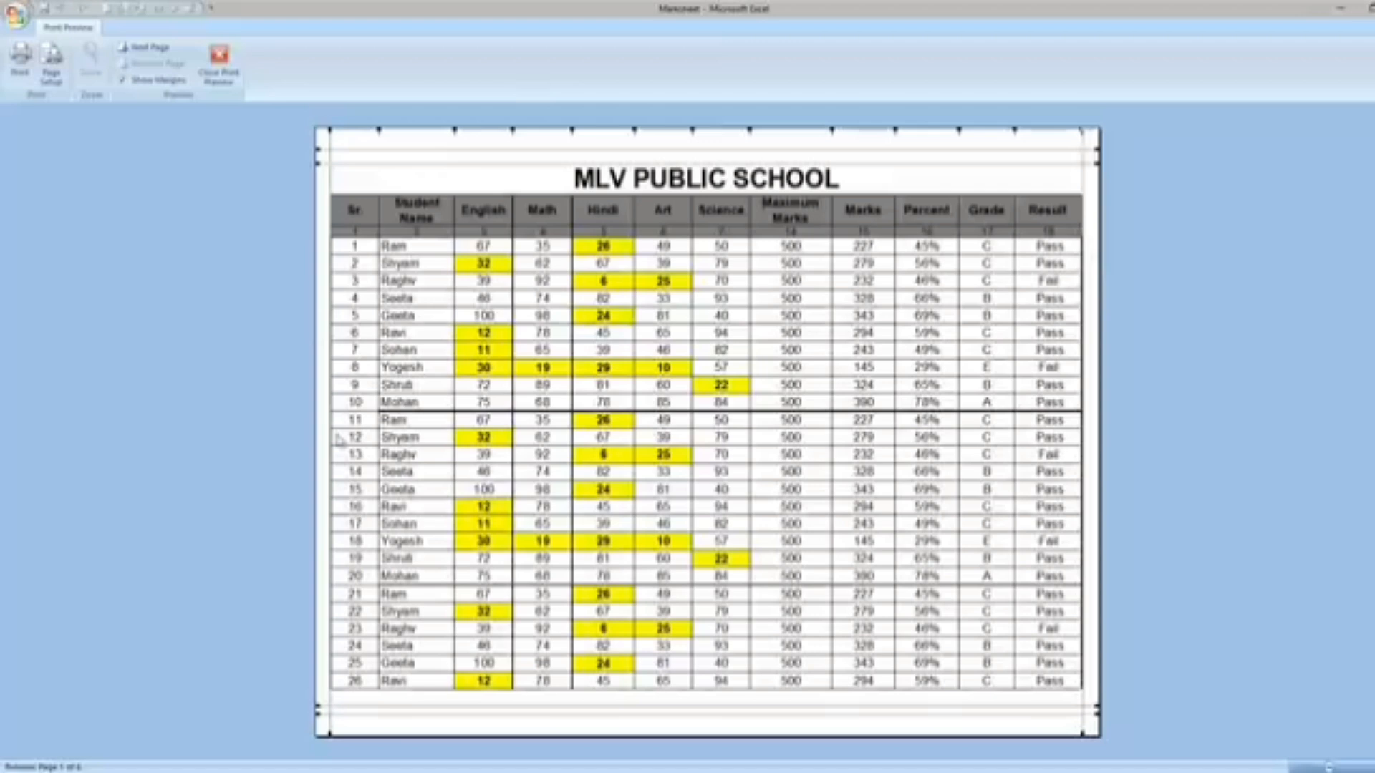
scroll(618, 470, down, 1)
scroll(617, 471, up, 1)
Add the preset page-number header "Page 1" and check it on the first two preview pages.
click(53, 80)
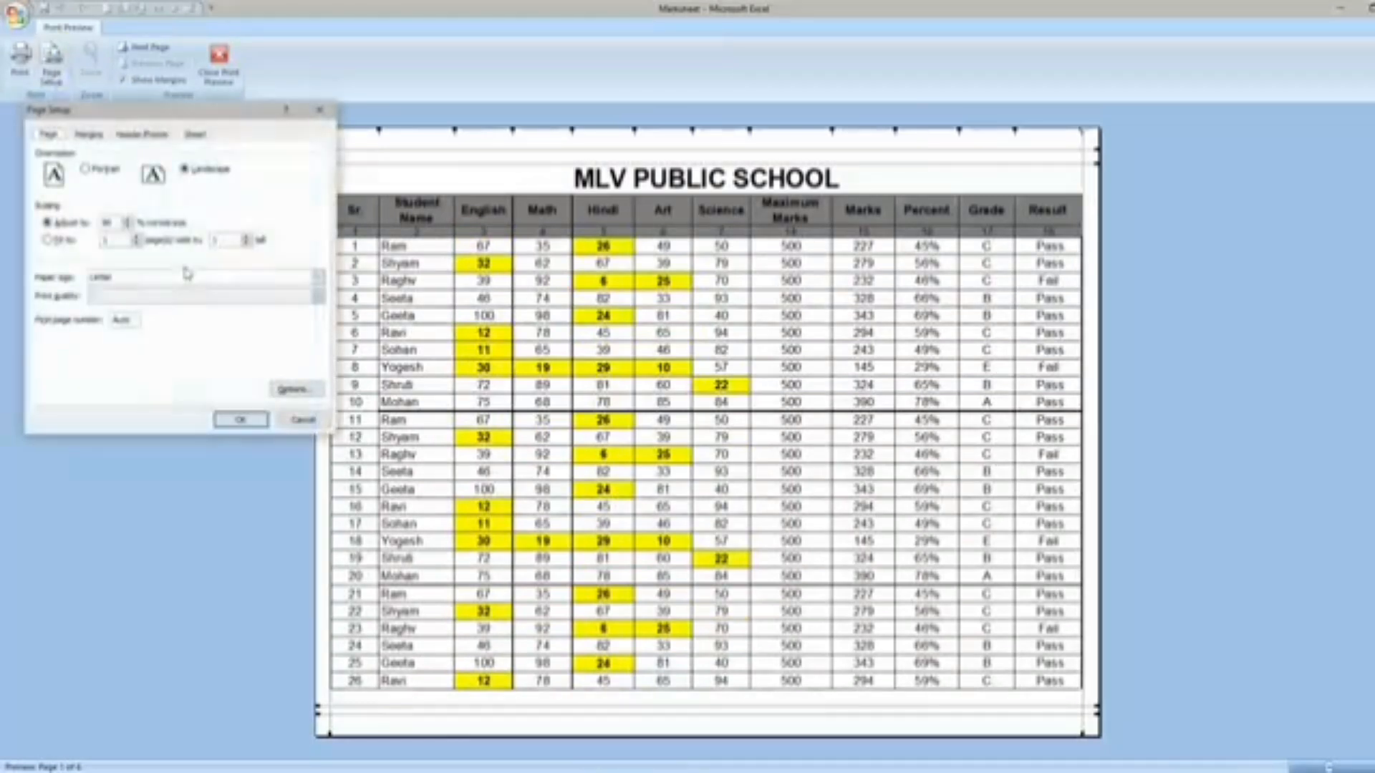
click(141, 135)
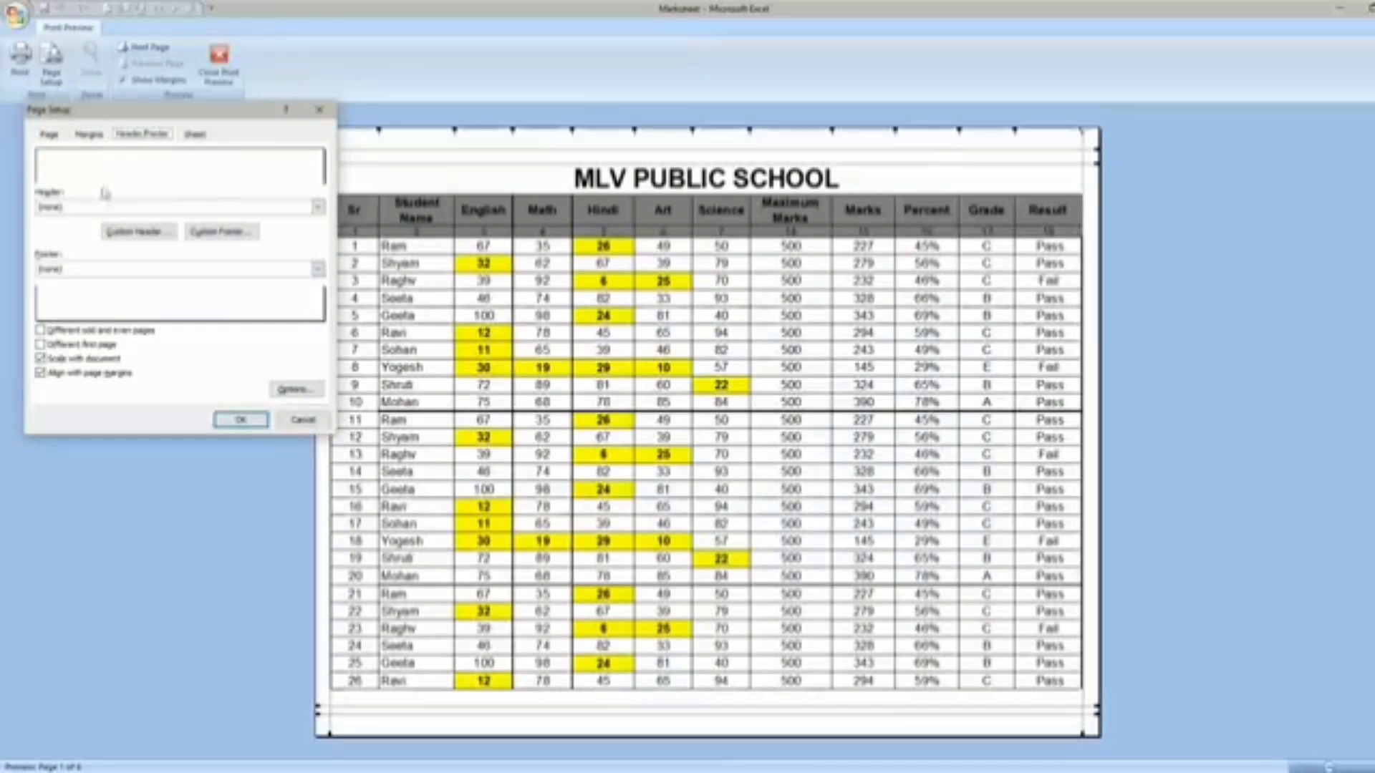
click(164, 209)
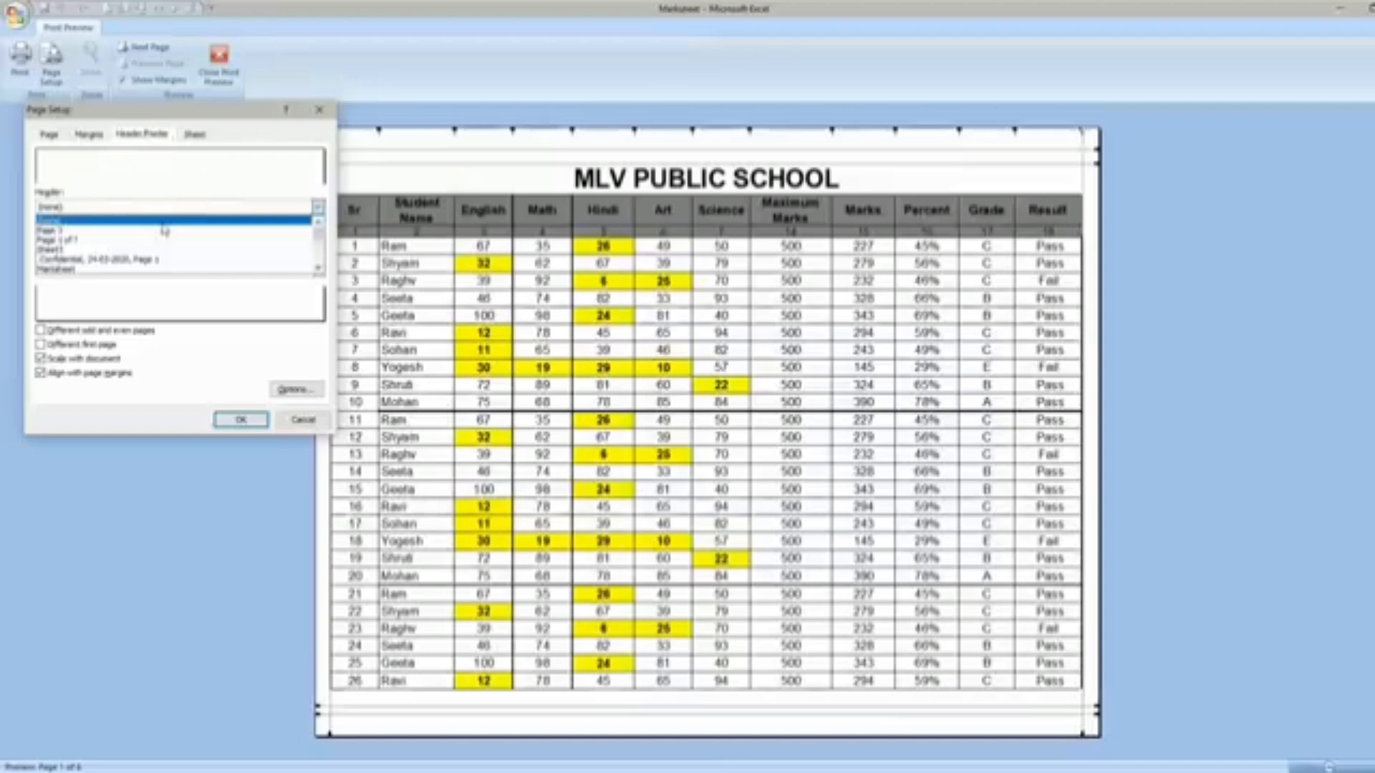
click(166, 230)
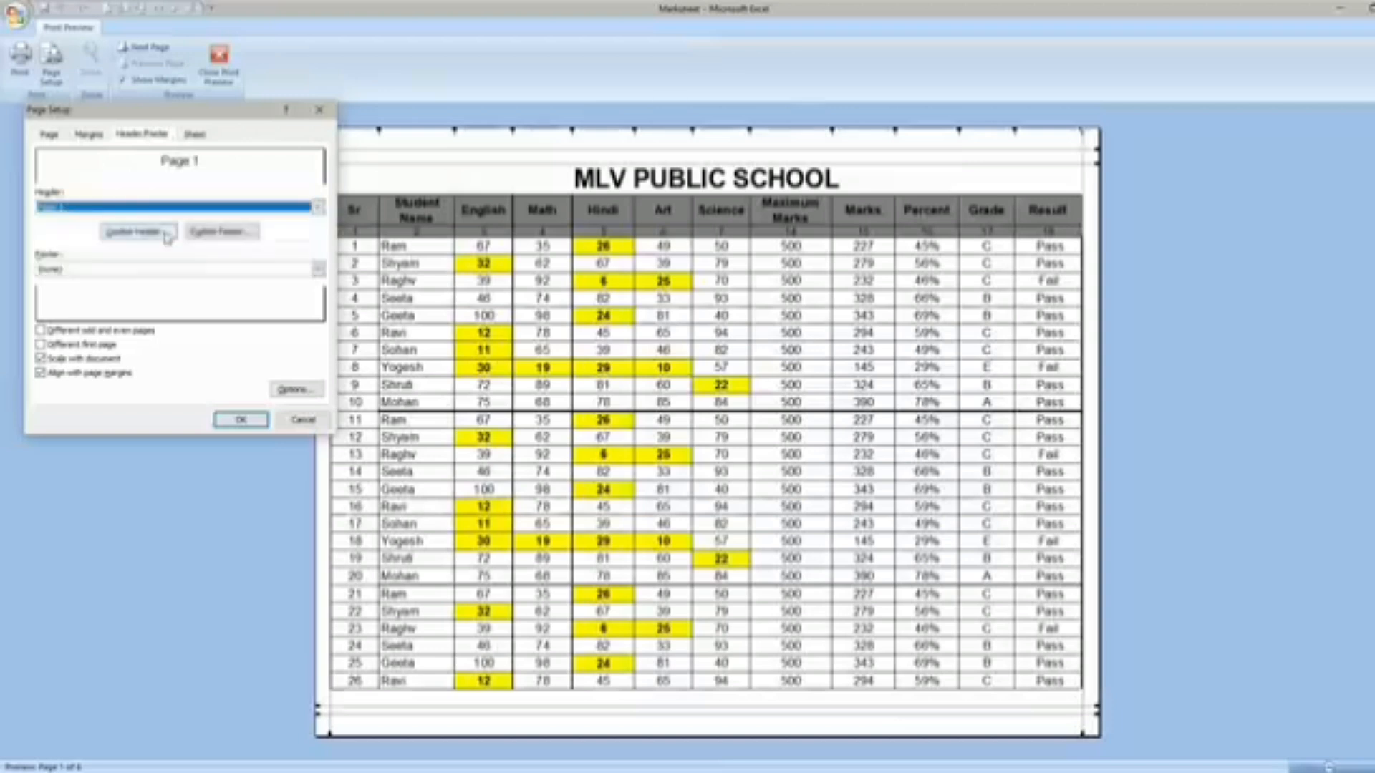
click(250, 420)
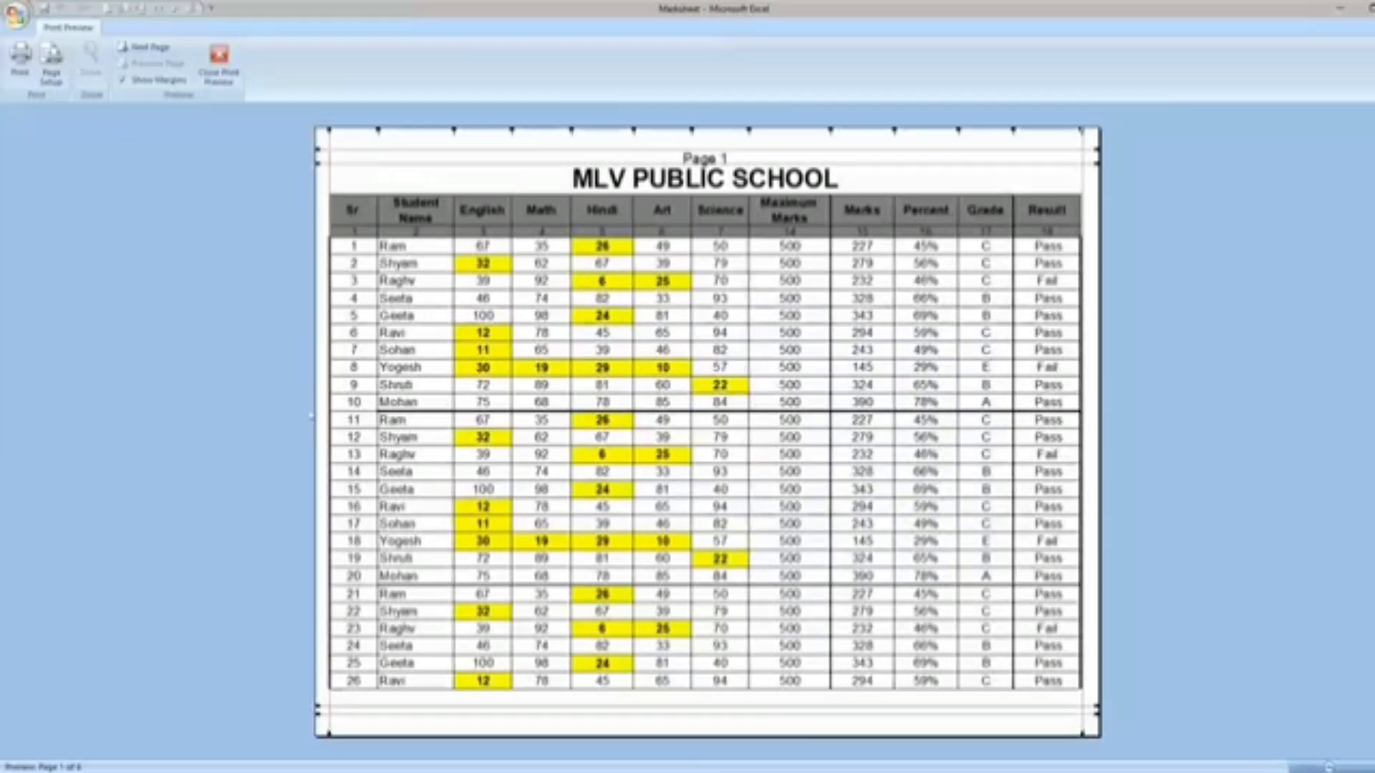
scroll(739, 283, down, 1)
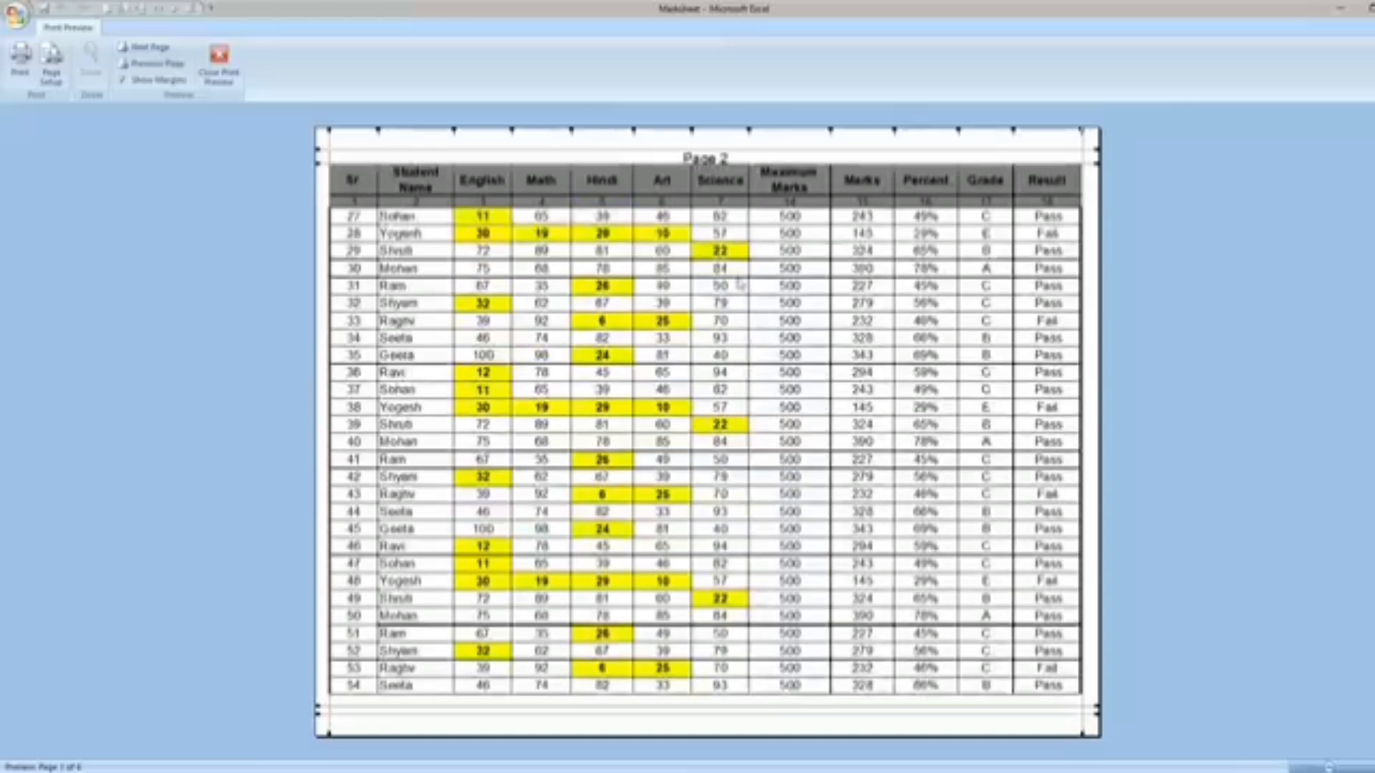
scroll(739, 284, up, 1)
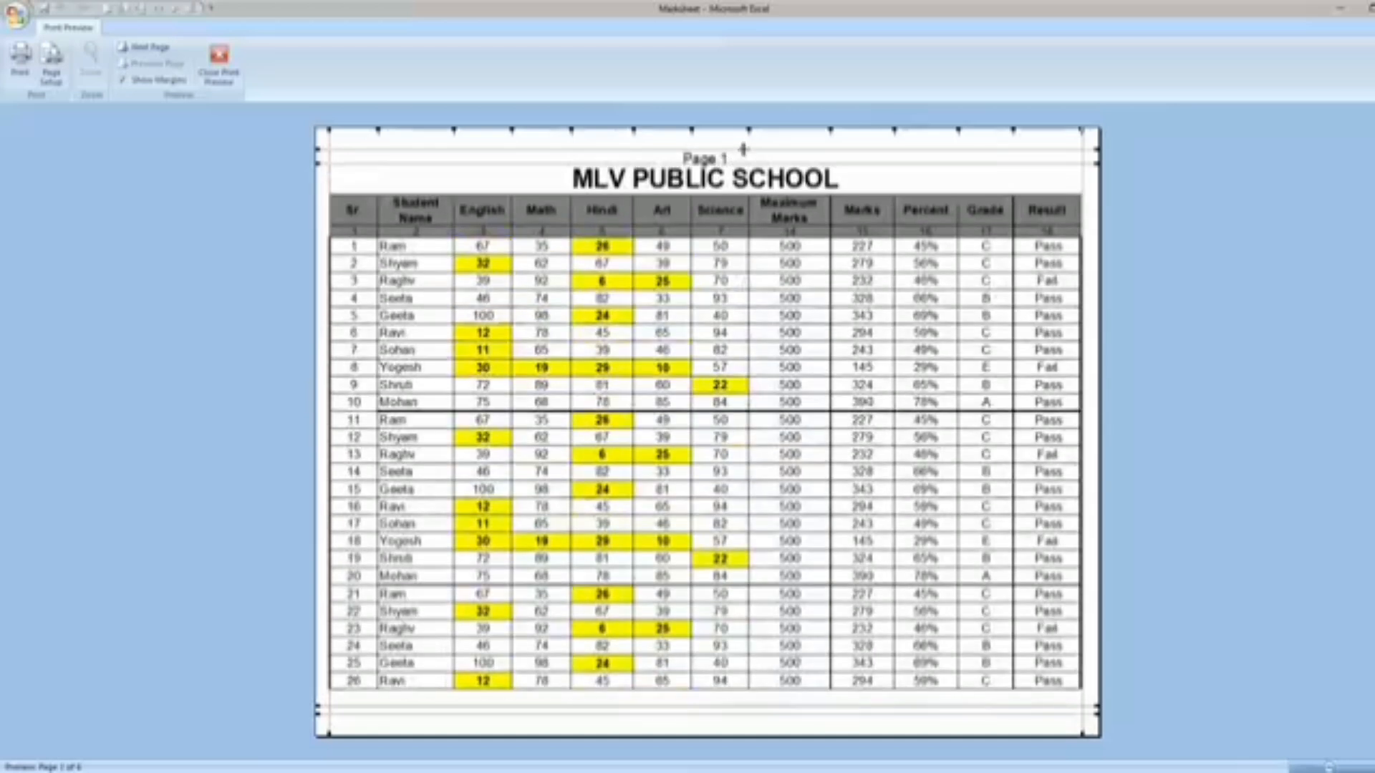
Move the header and top margins slightly up and the footer margin down towards the paper edge.
drag(744, 148, 744, 159)
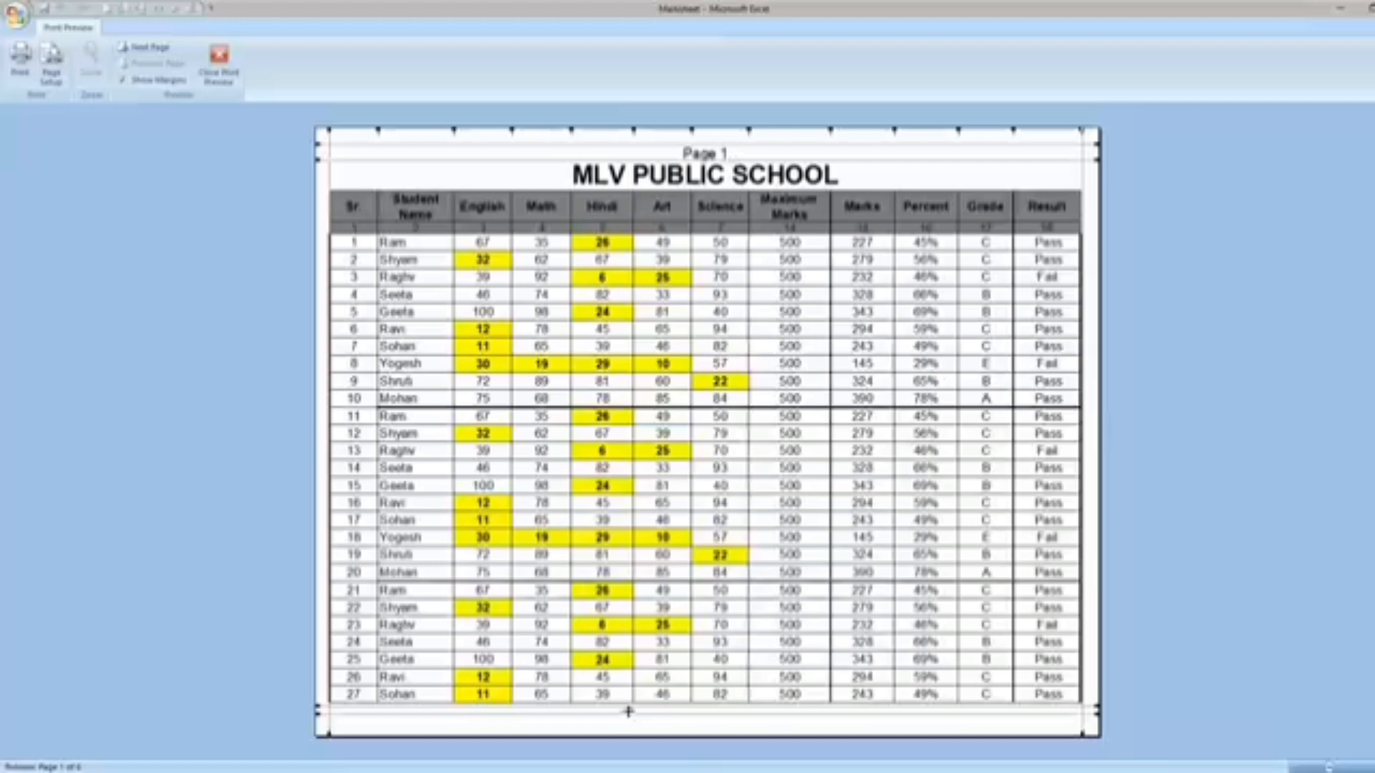
drag(628, 711, 625, 725)
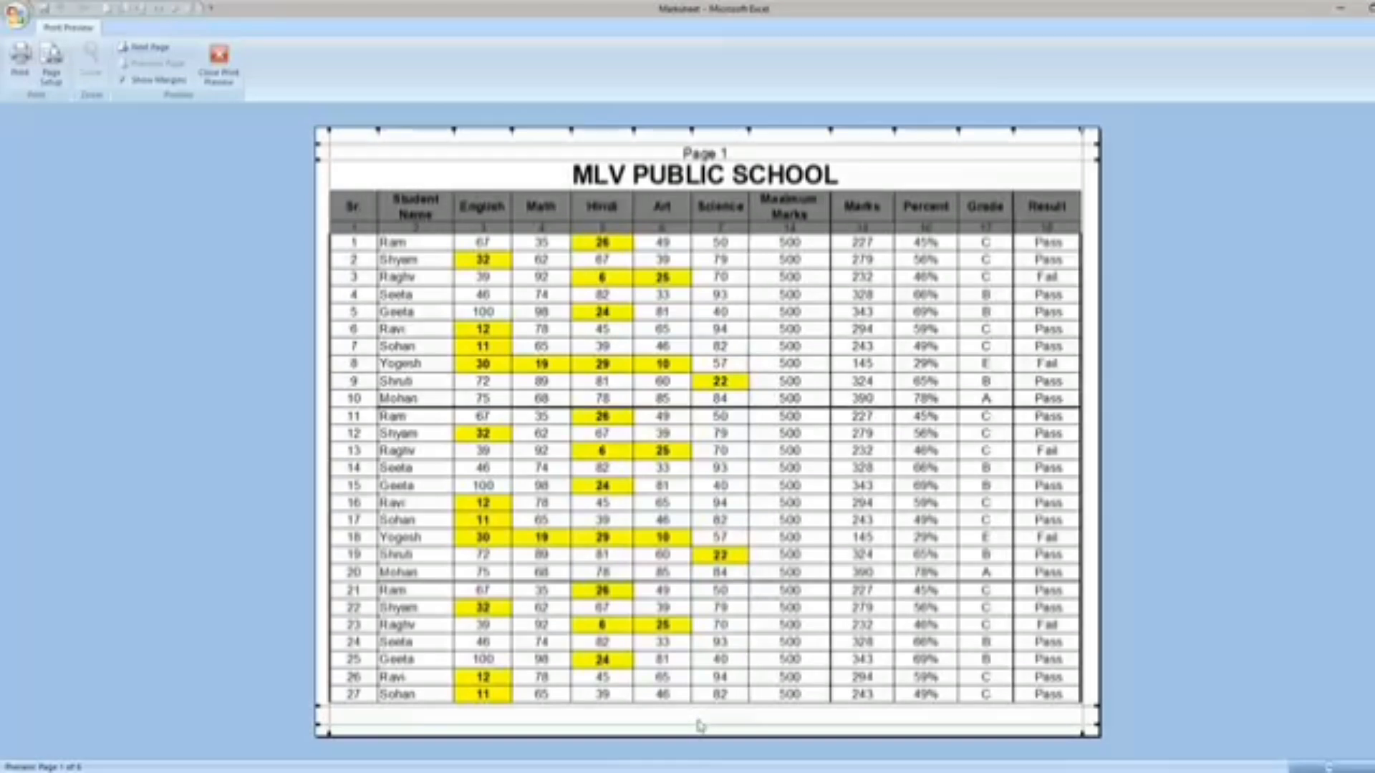
Reopen the header and footer settings in Page Setup and set the header to (none).
click(52, 61)
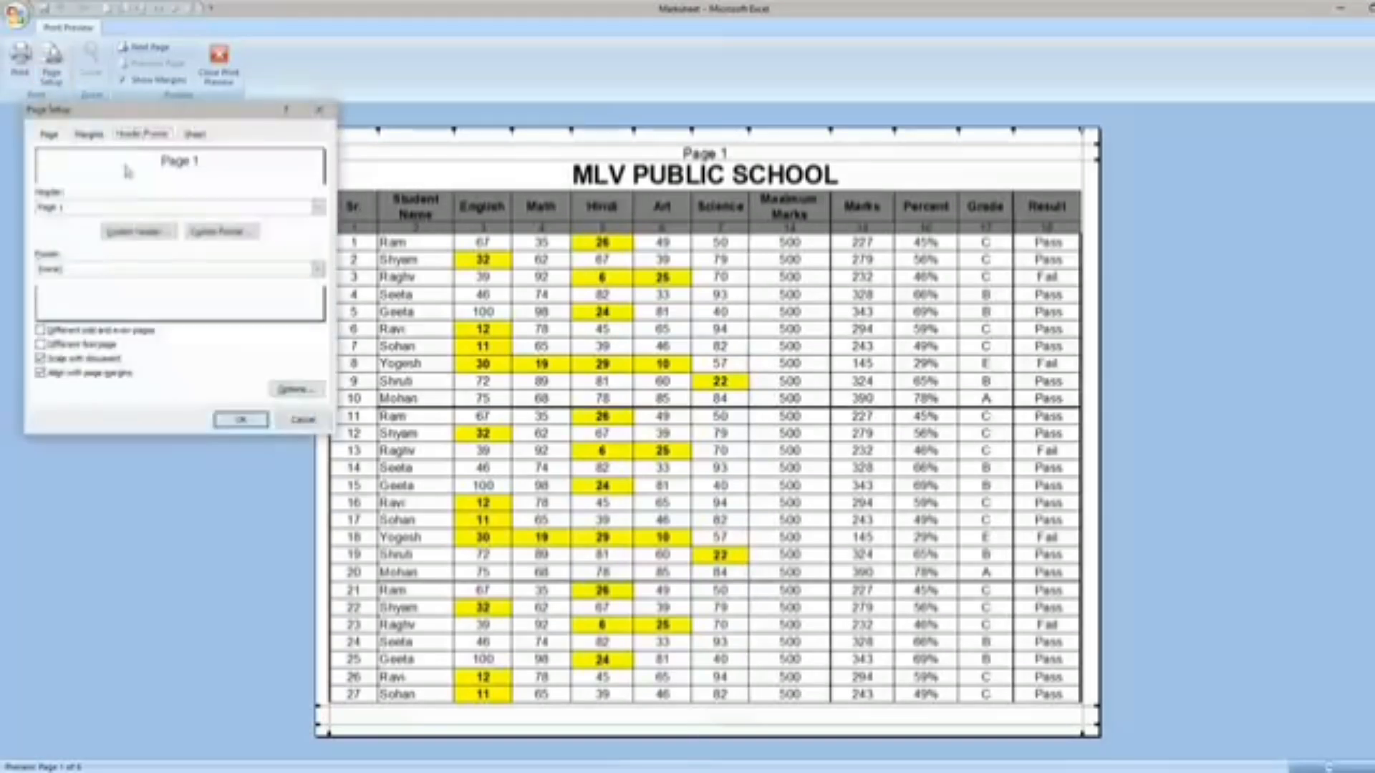
click(199, 214)
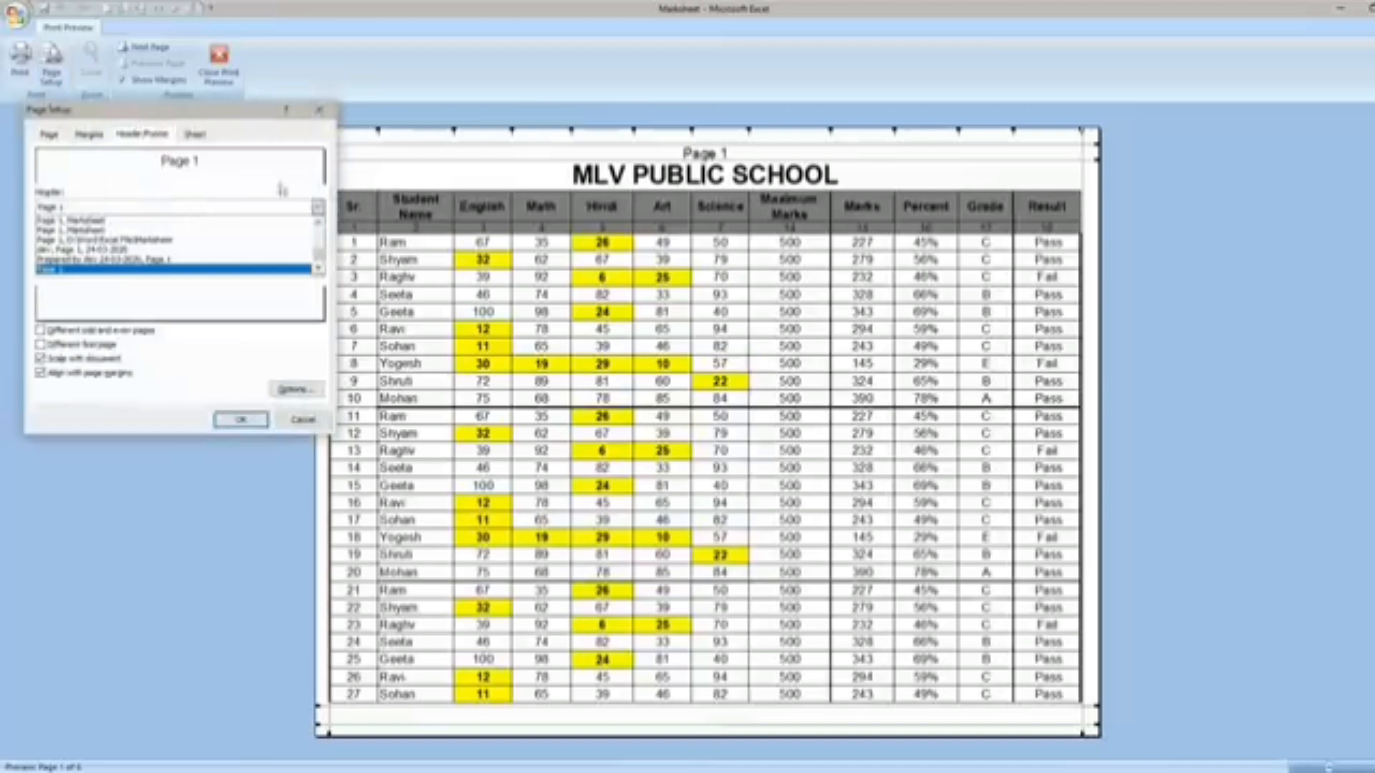
drag(320, 260, 320, 228)
click(245, 222)
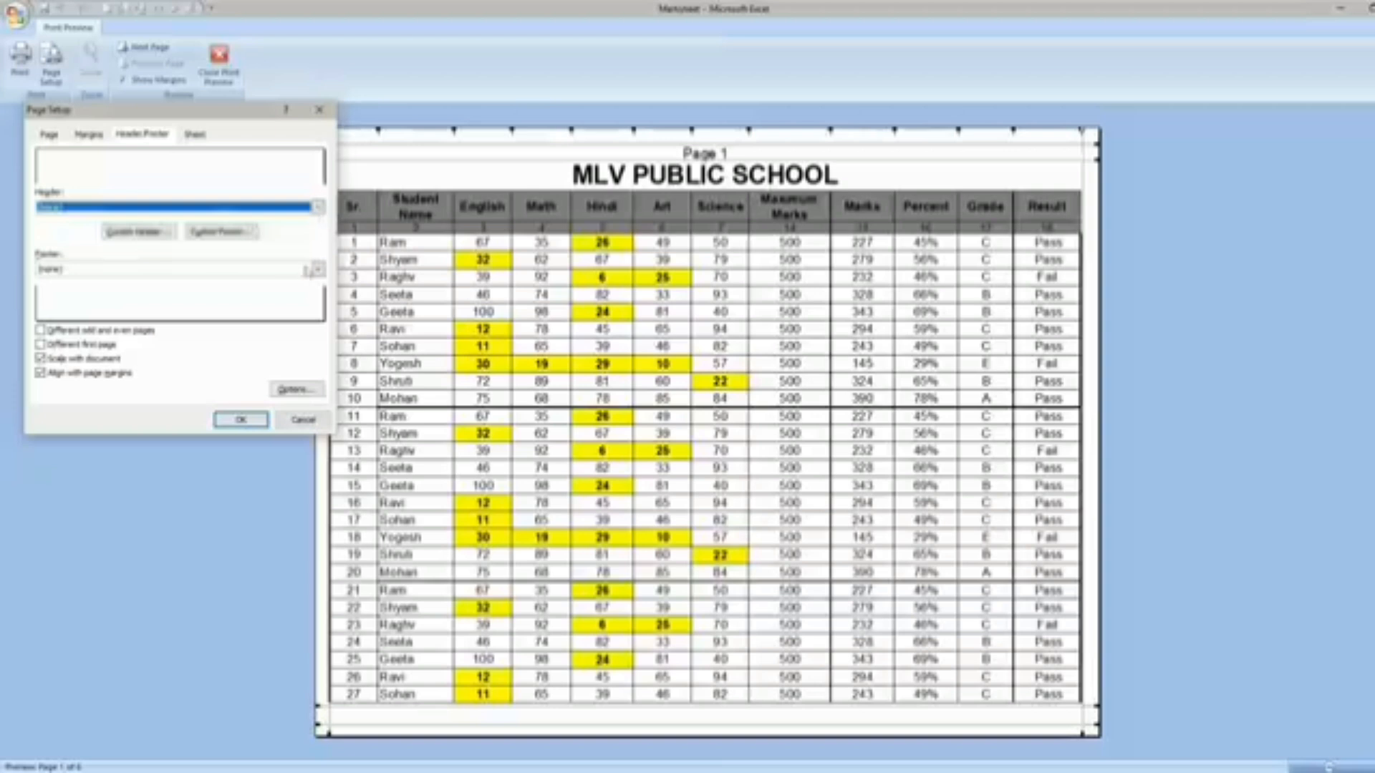
Set the footer to the preset "Page 1 of ?" and check the page numbering across the preview pages.
click(317, 270)
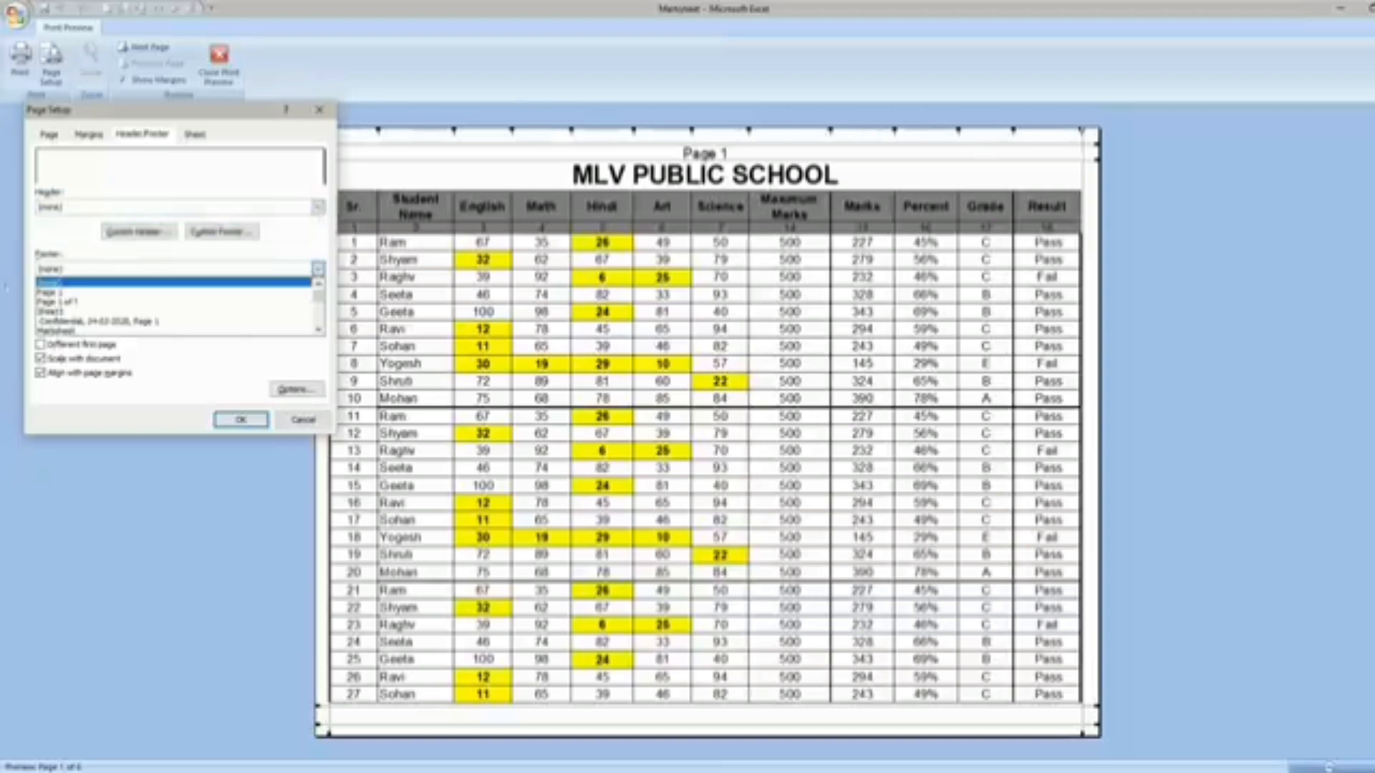
click(99, 306)
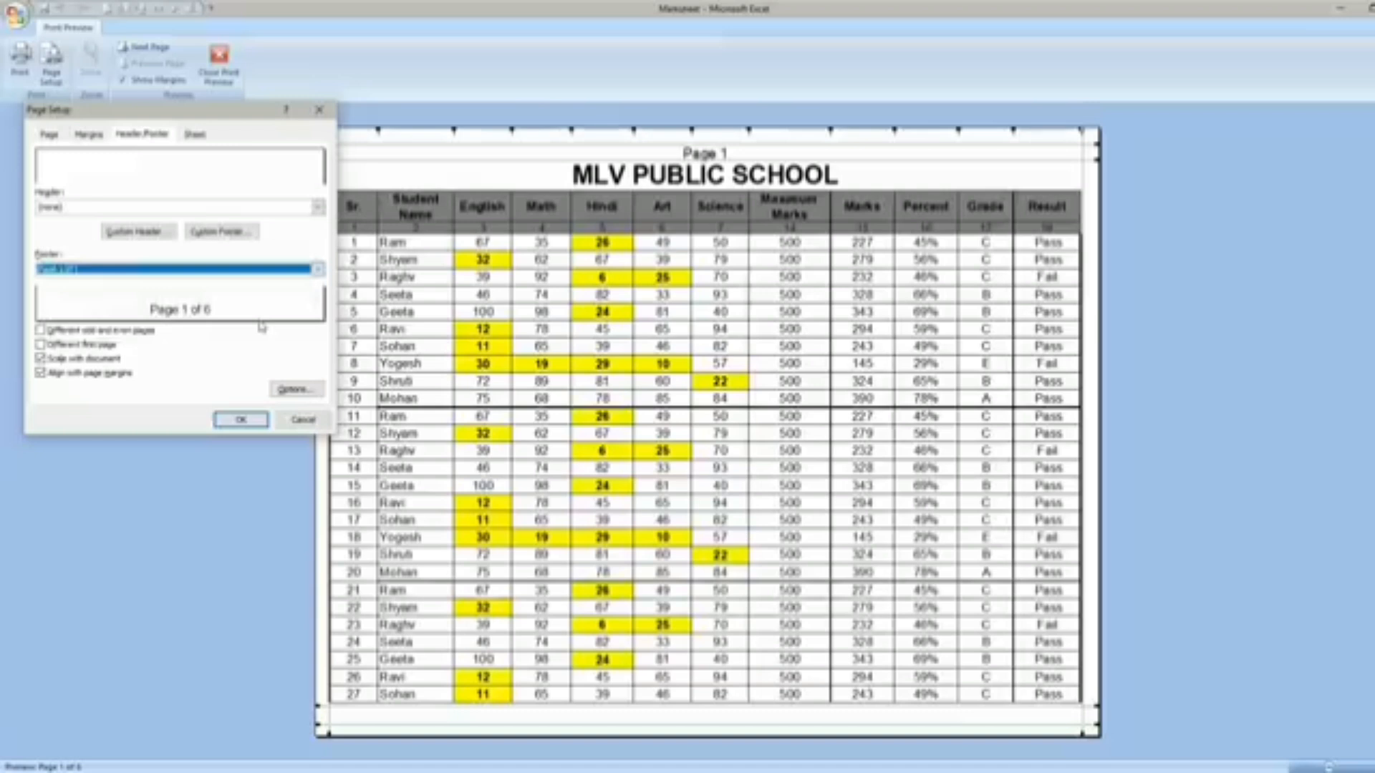
click(239, 420)
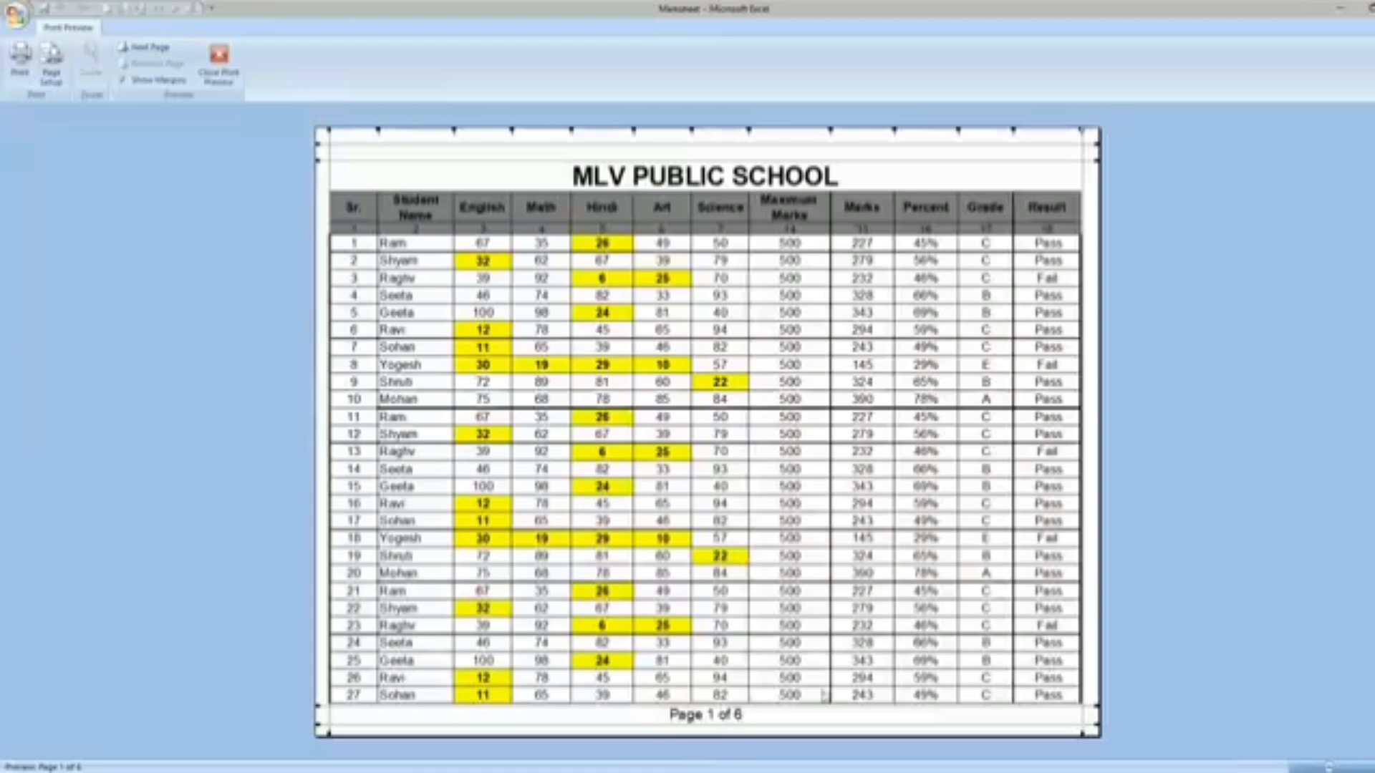
scroll(823, 693, down, 3)
scroll(788, 702, up, 2)
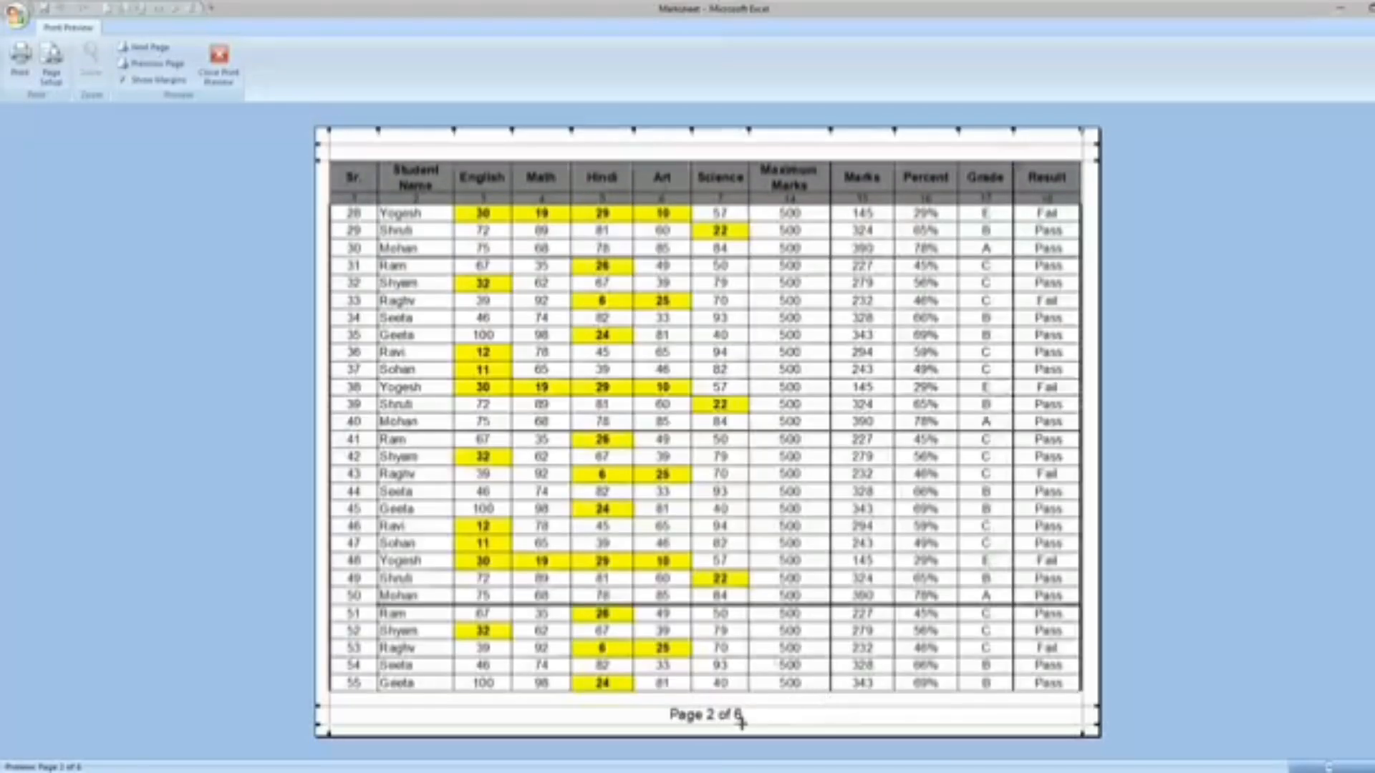
Replace the footer with the preset combining the page number and the file path D:\Word Excel File\Marksheet.
scroll(748, 706, down, 1)
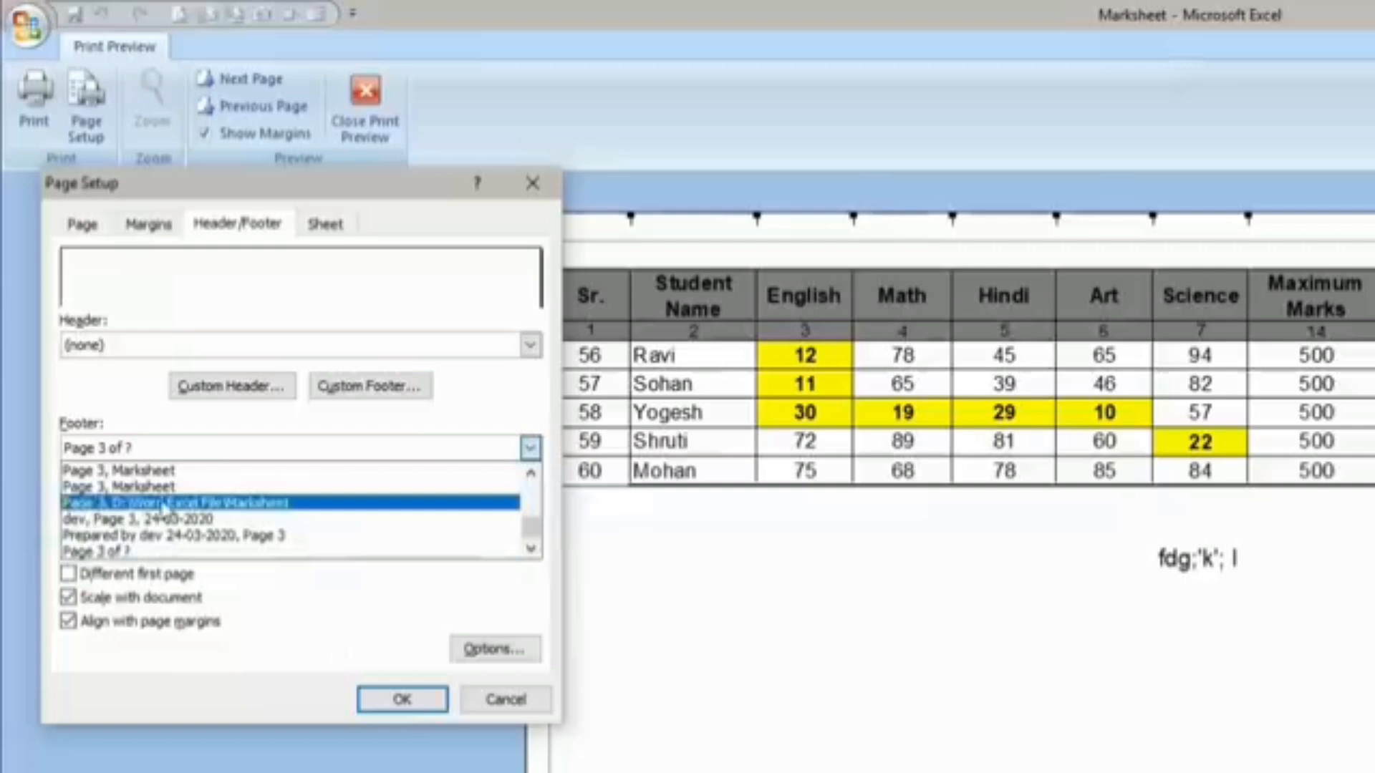
click(164, 503)
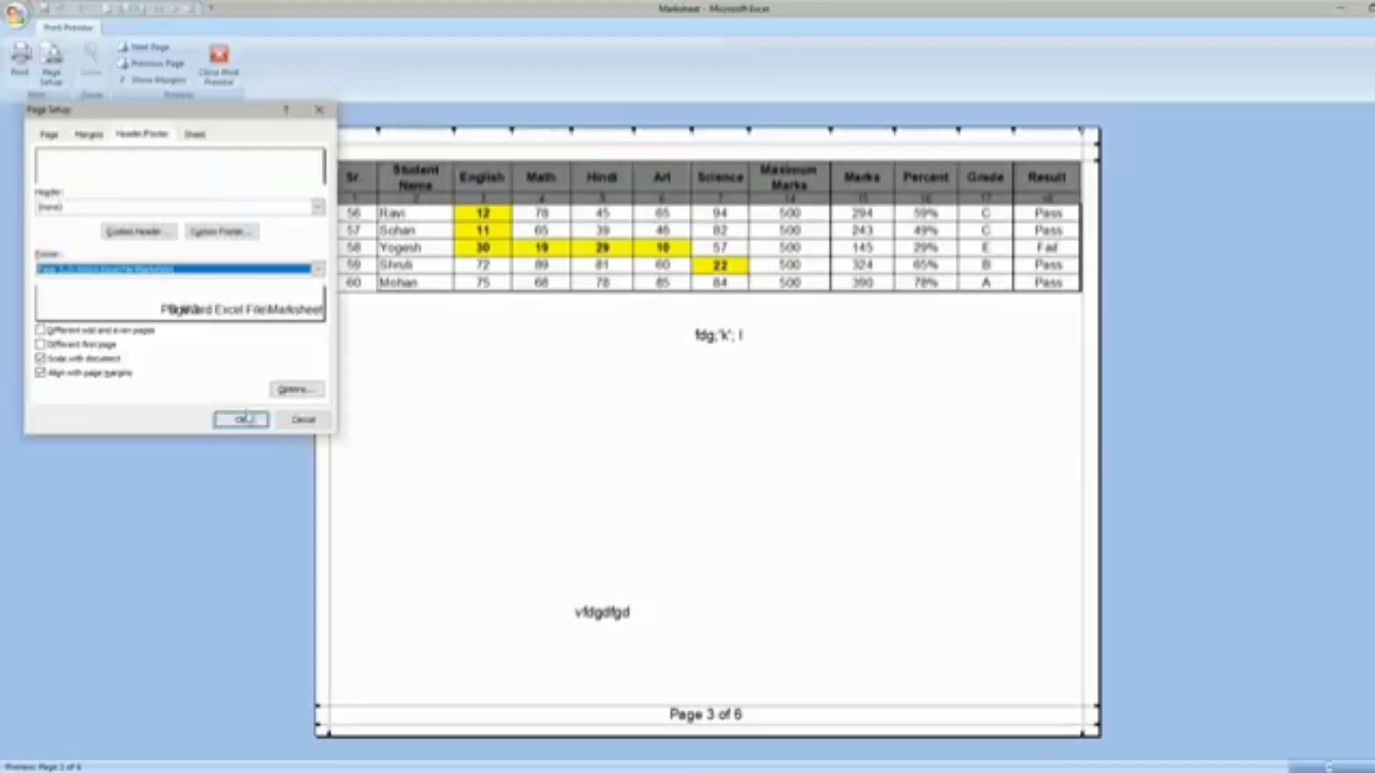
click(246, 417)
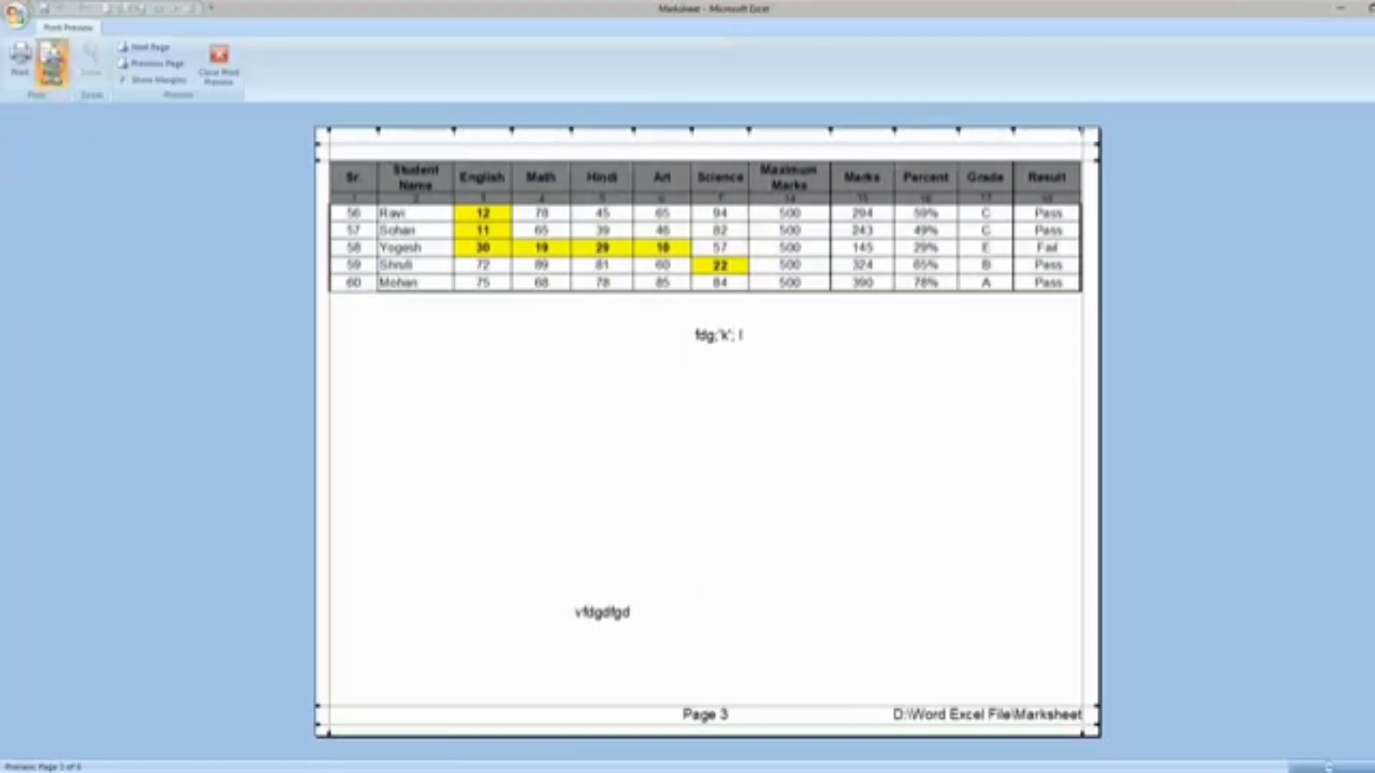
click(52, 61)
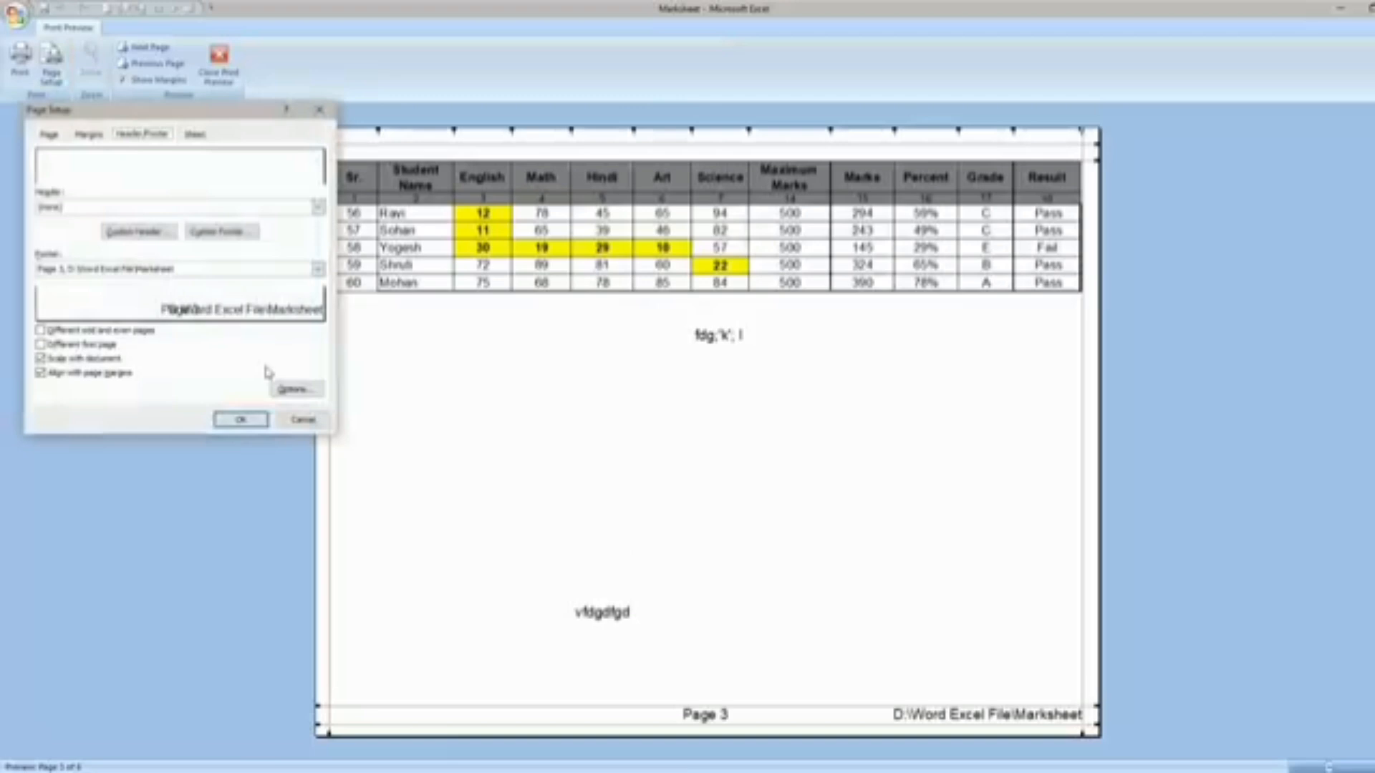
click(197, 136)
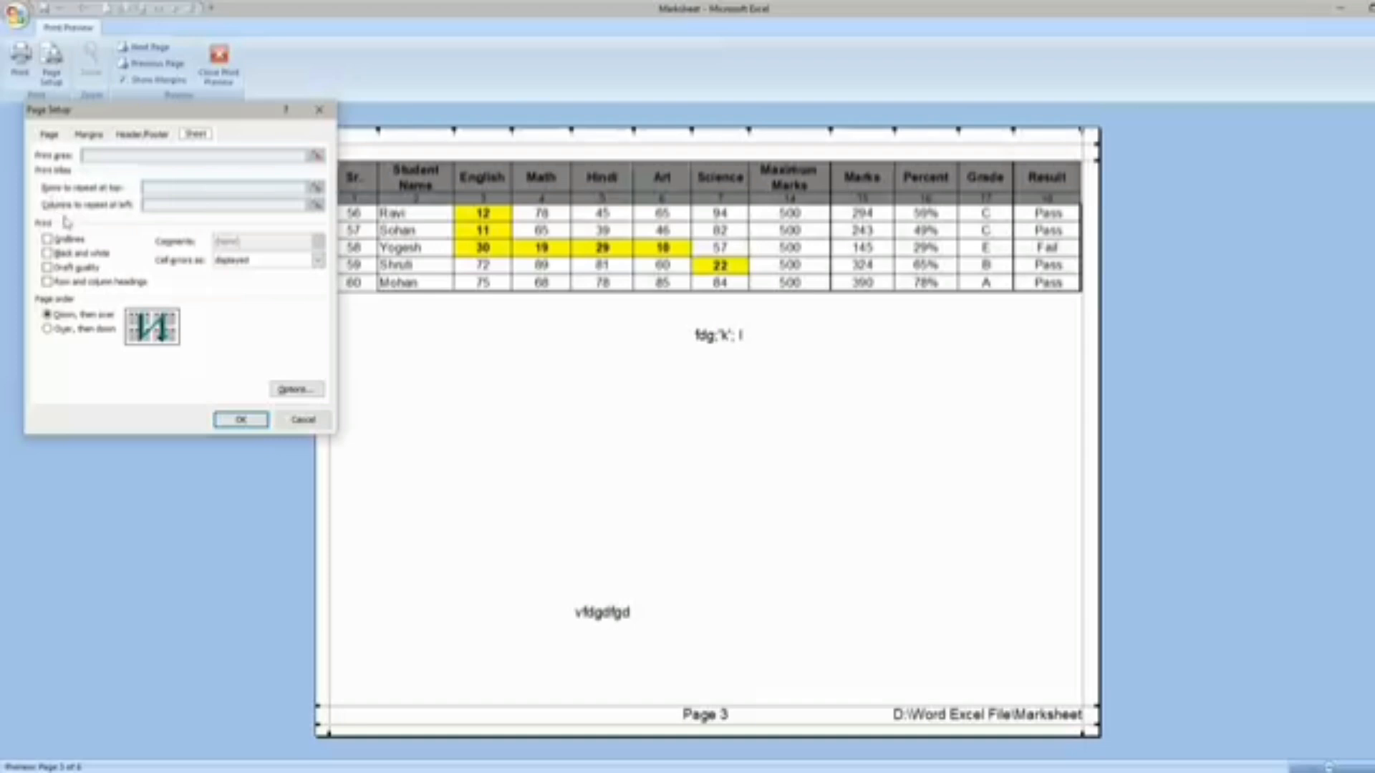
click(289, 416)
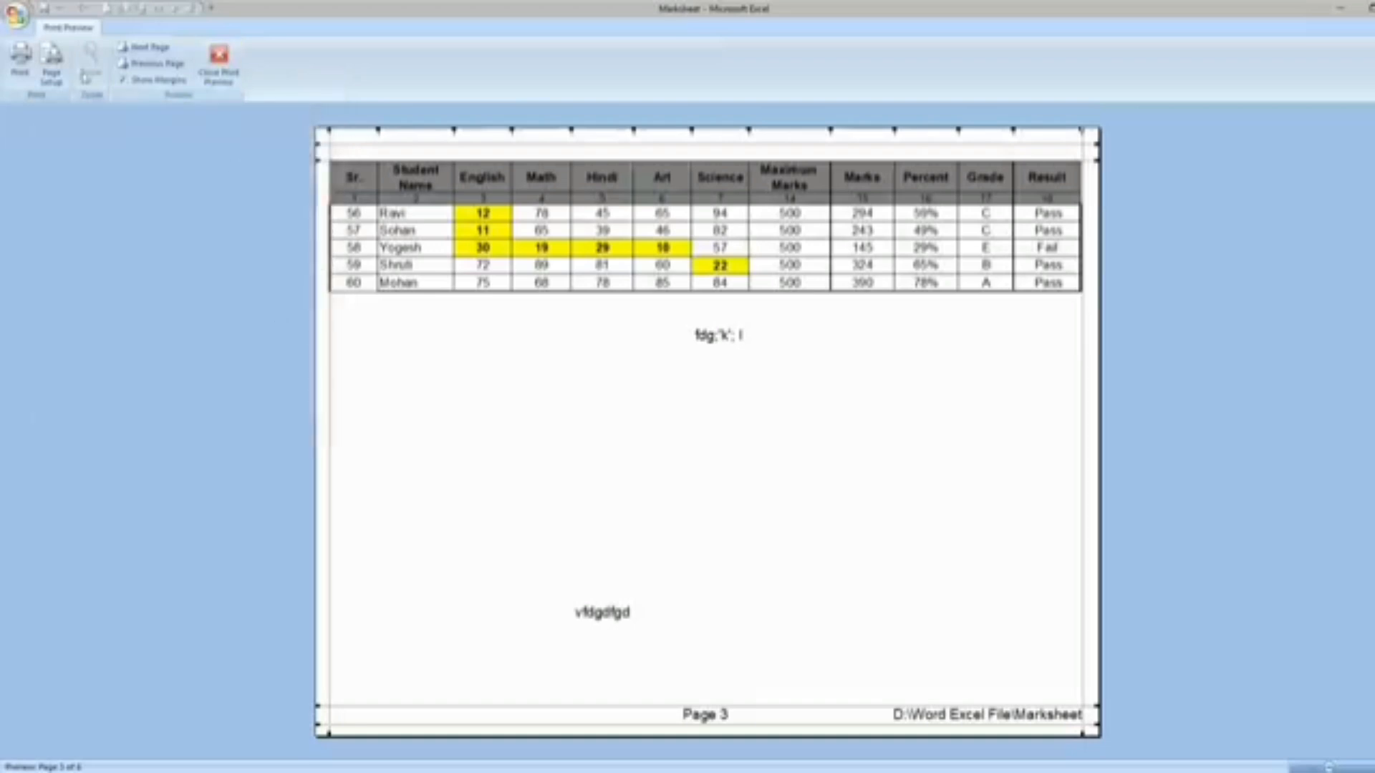
Set the print scaling to 100% of normal size, check how the columns split across the preview pages, and return to the worksheet.
click(52, 63)
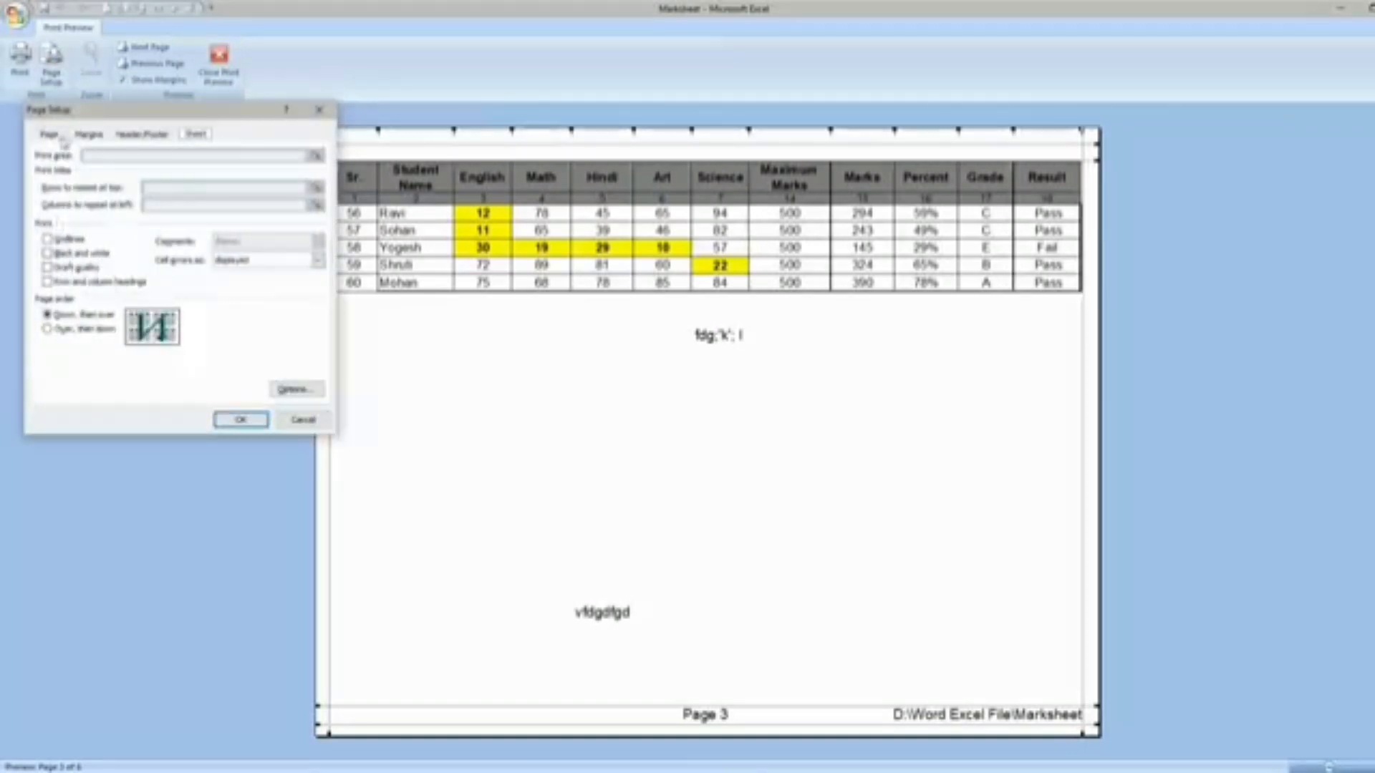
click(63, 138)
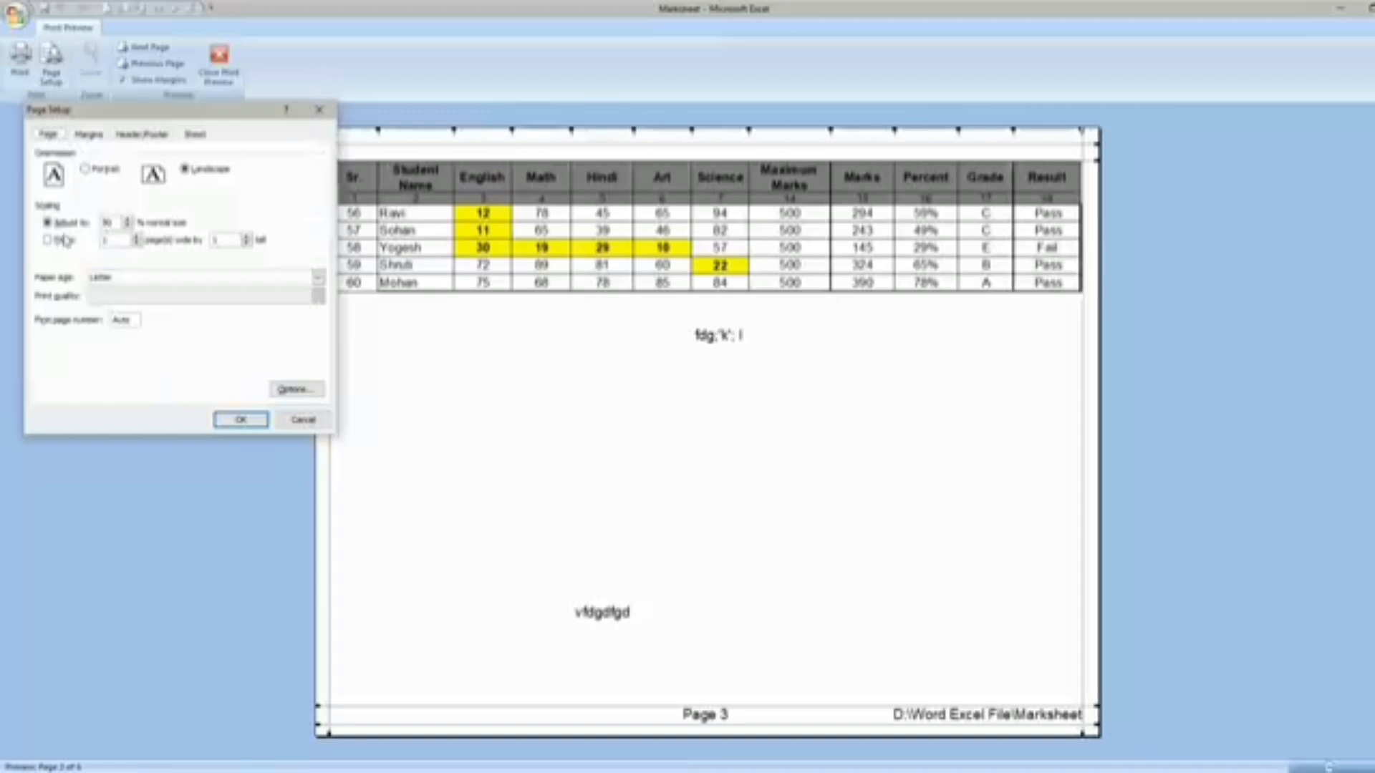
click(129, 225)
click(230, 418)
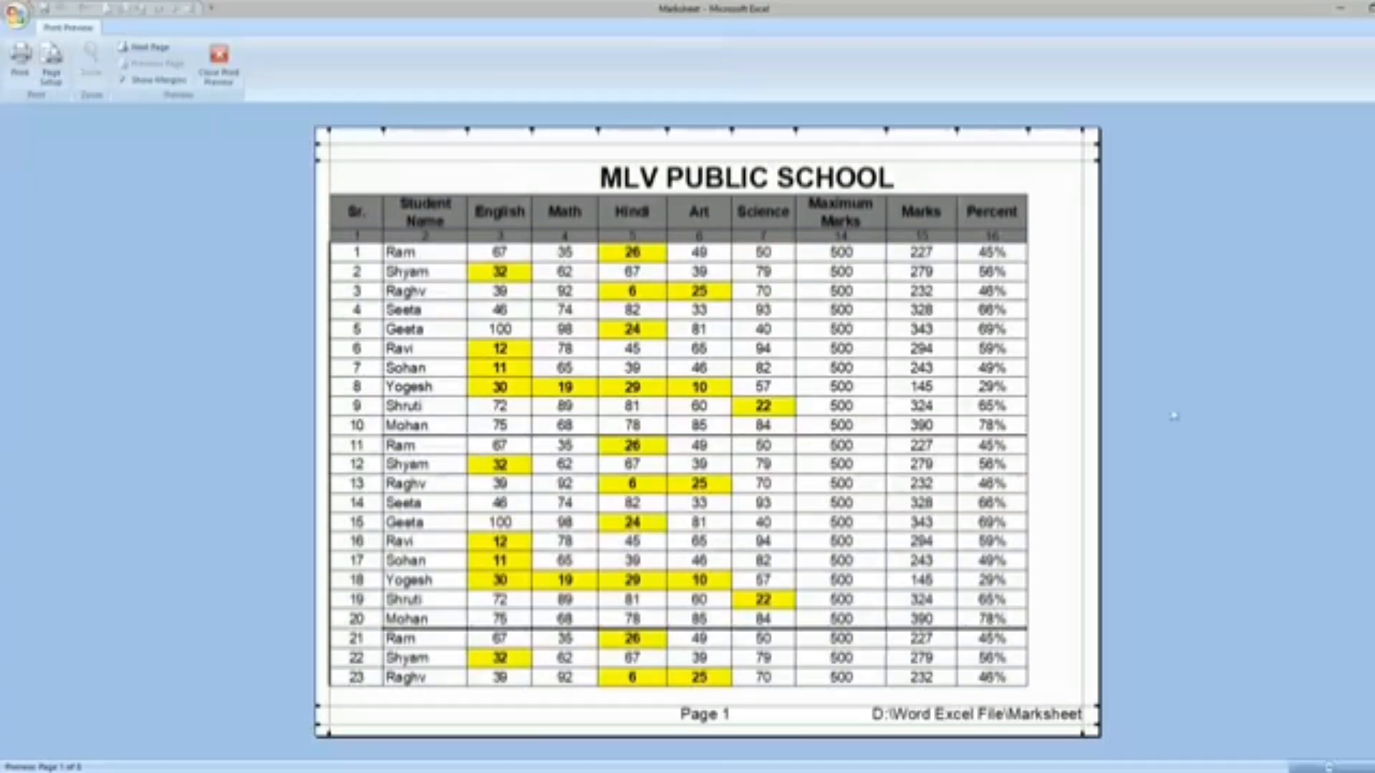
scroll(1201, 423, down, 4)
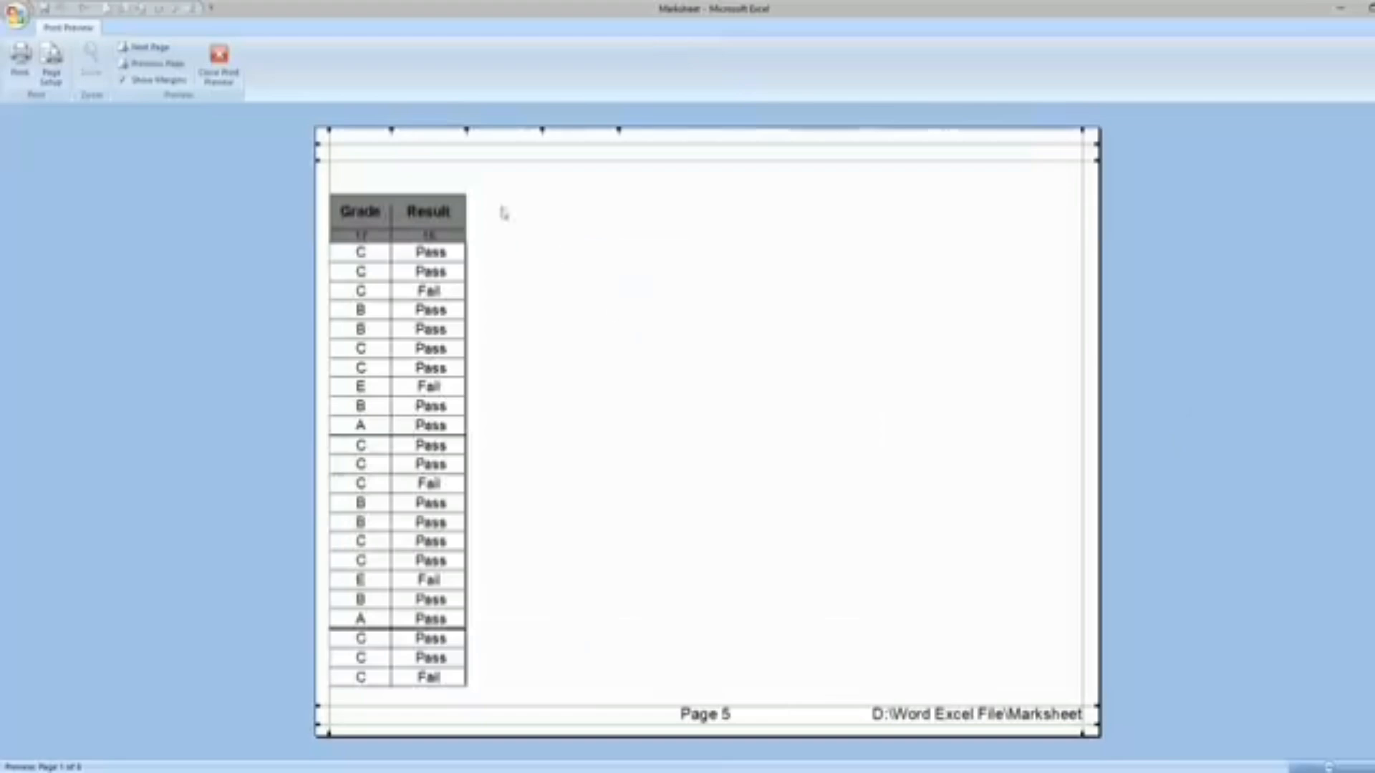
scroll(201, 449, up, 4)
key(Escape)
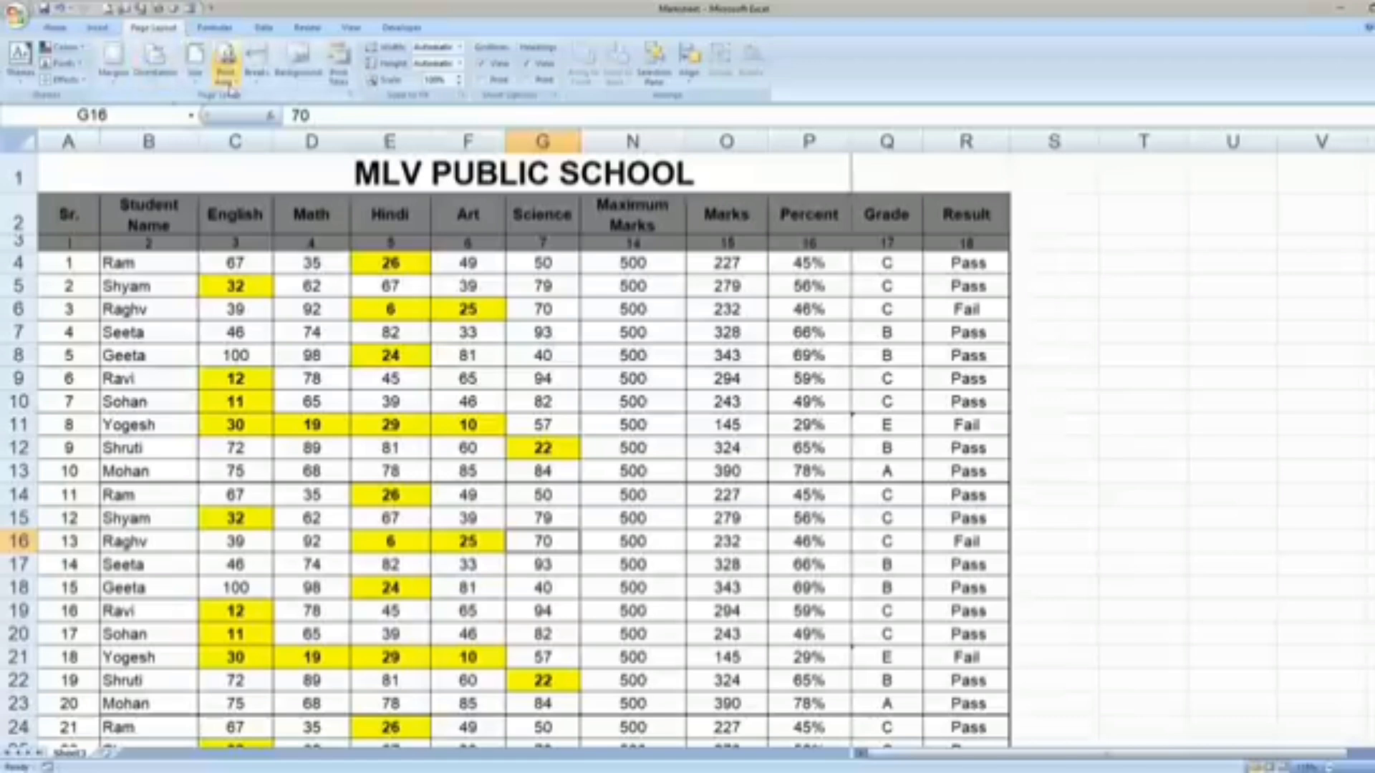
click(338, 64)
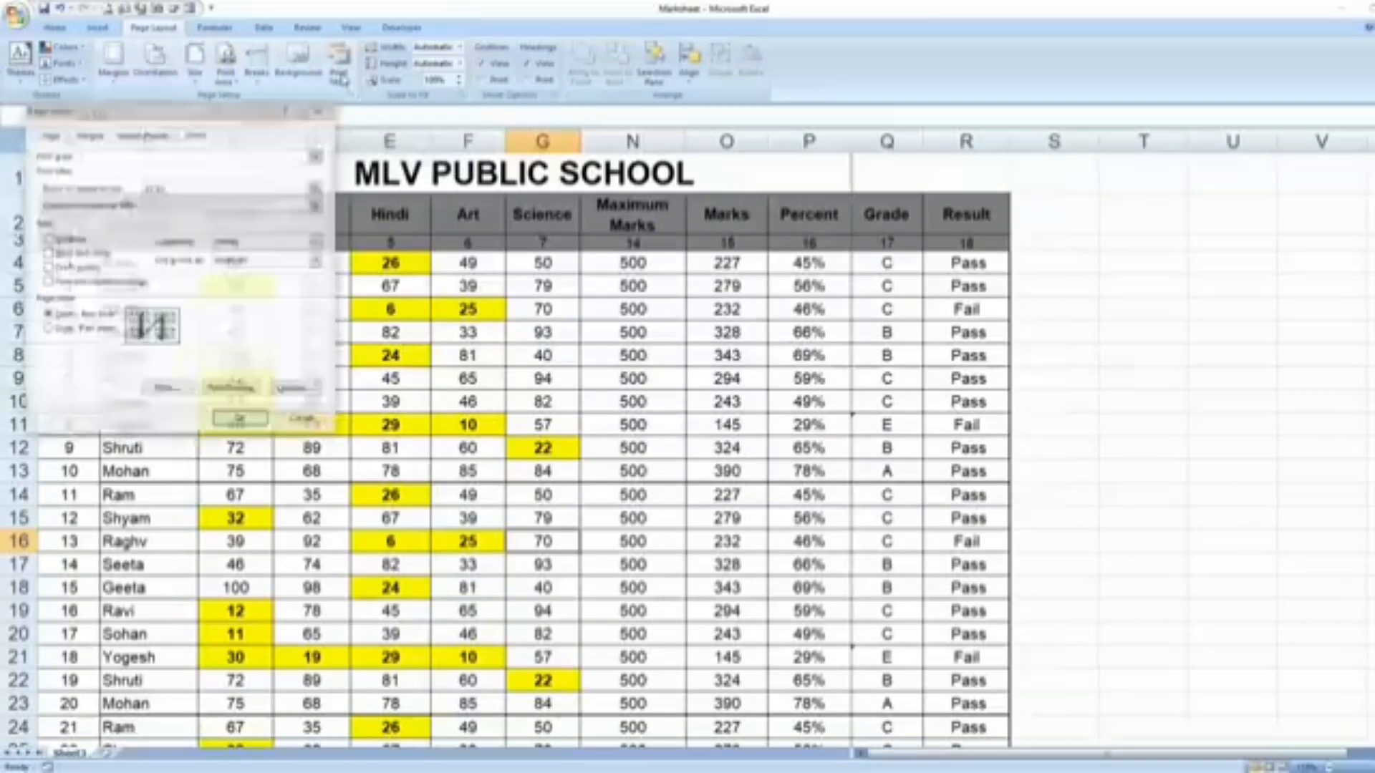
drag(167, 116, 621, 122)
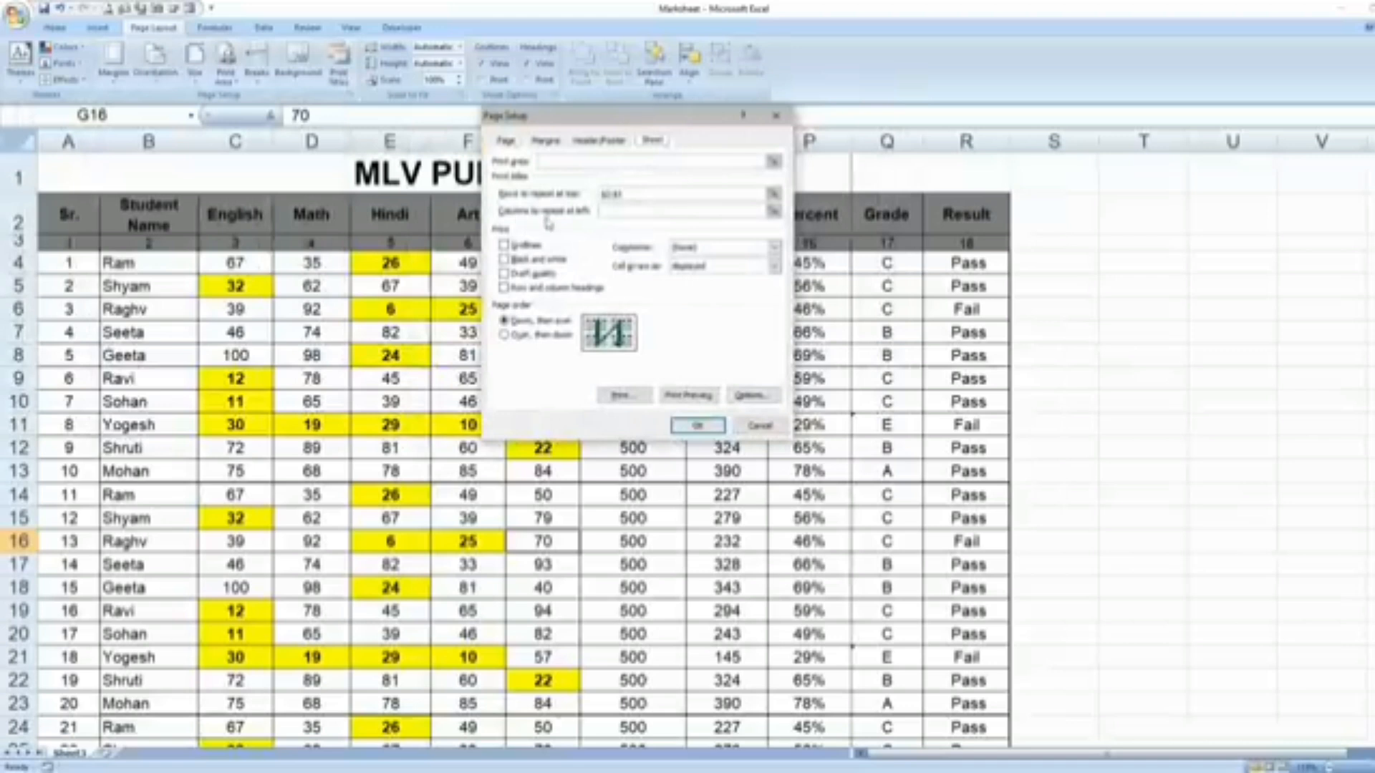
drag(686, 119, 611, 276)
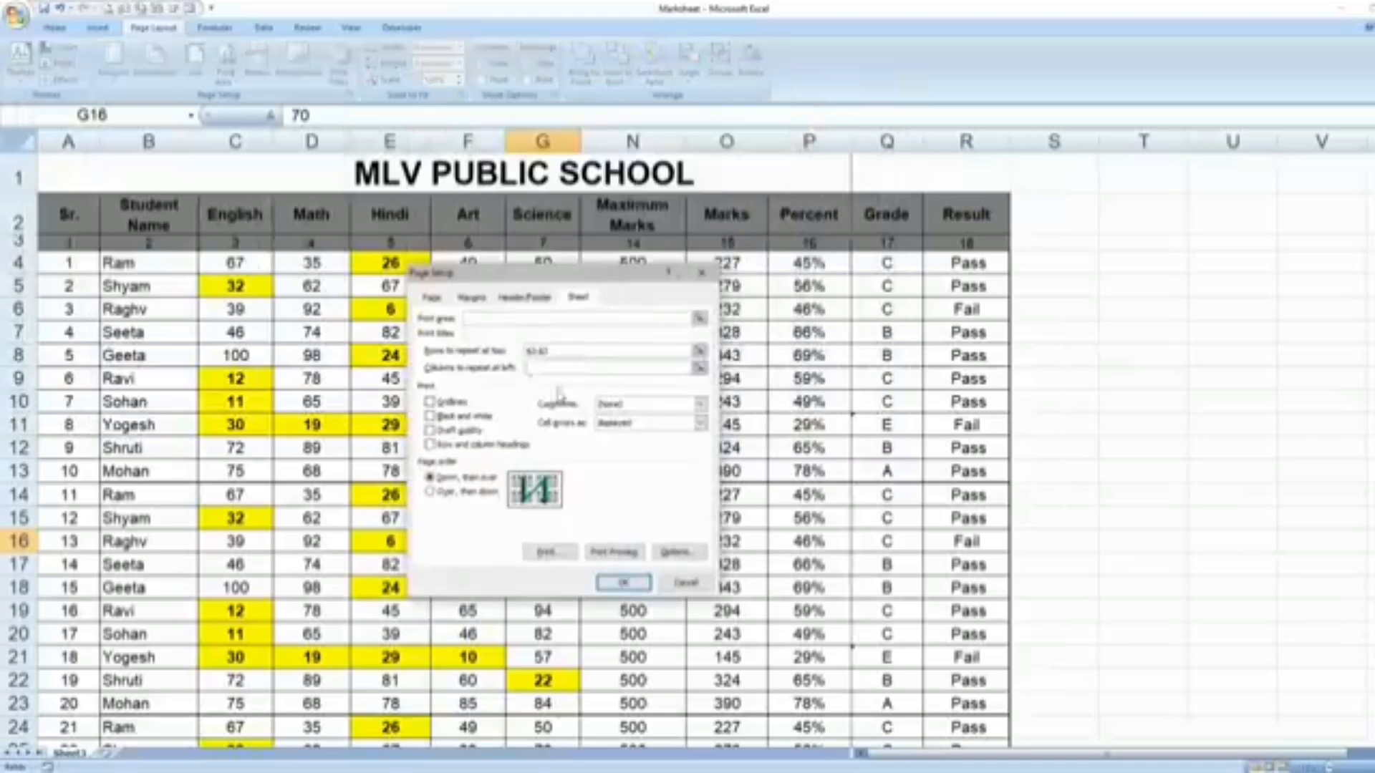
click(615, 367)
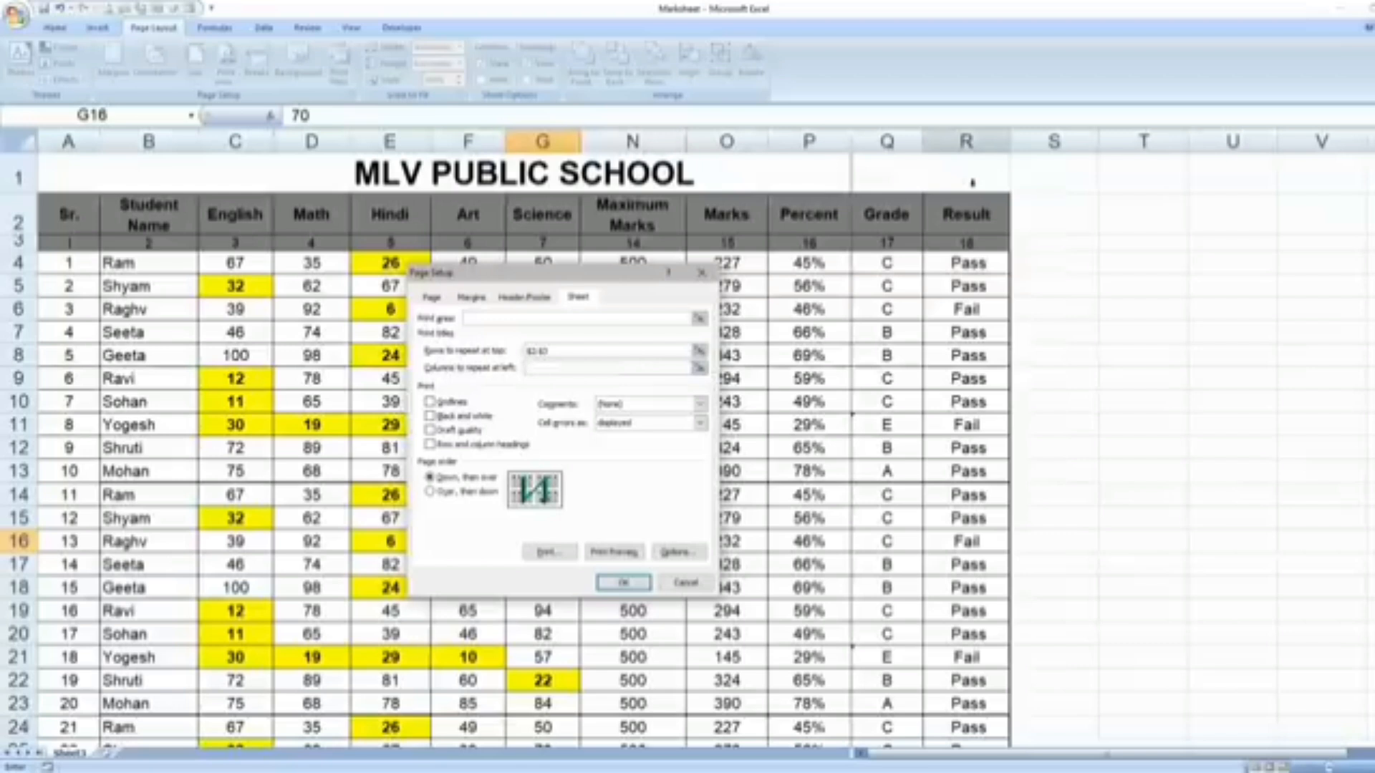
click(702, 273)
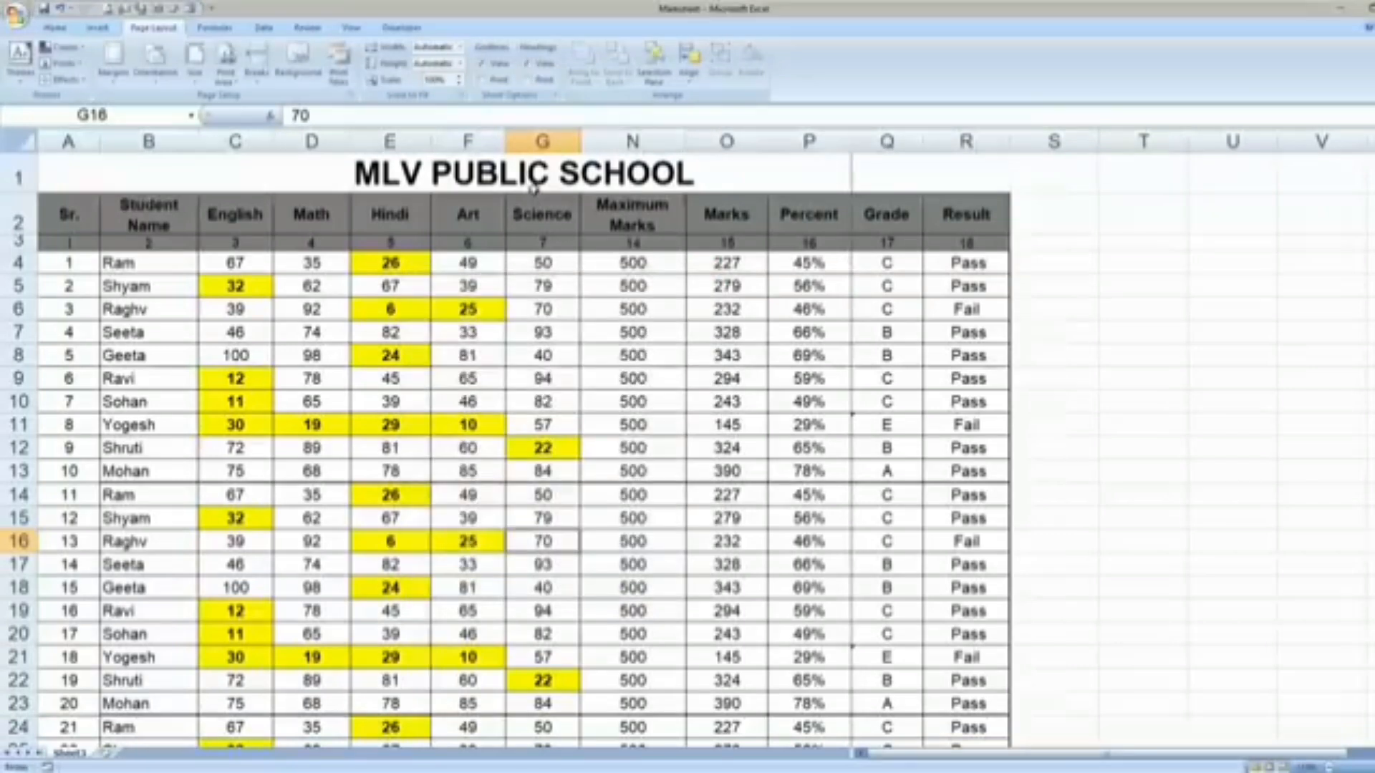
Unmerge the title row and move the "MLV PUBLIC SCHOOL" title from A1 to cell E1.
click(532, 188)
click(54, 27)
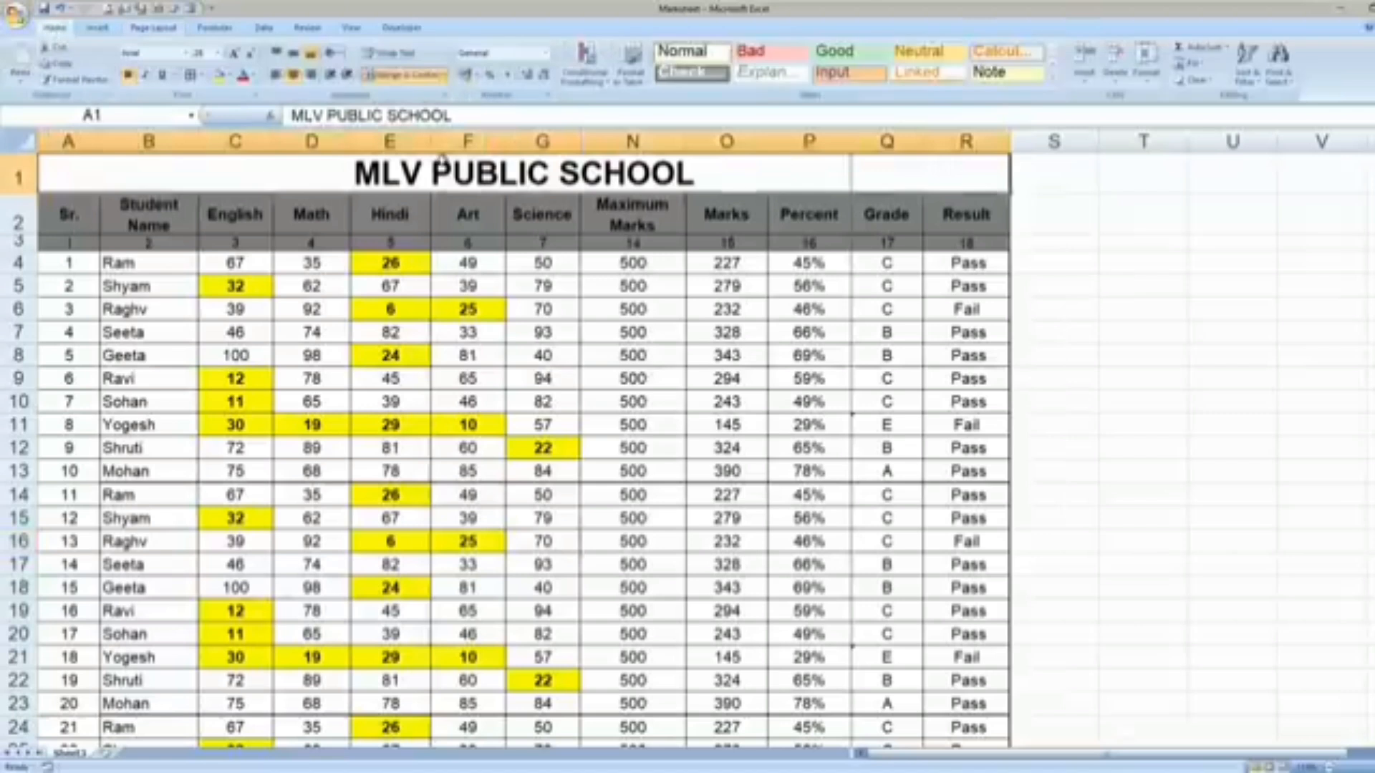
click(402, 74)
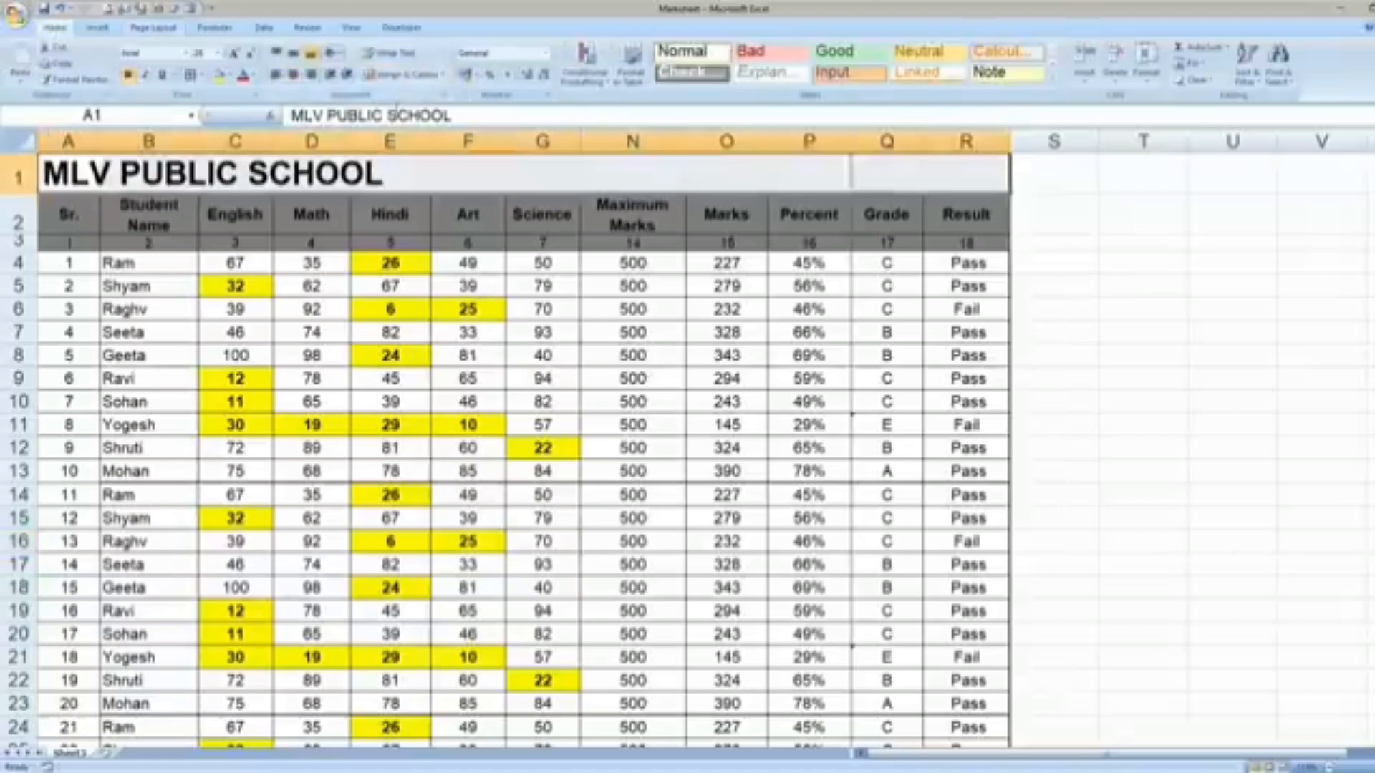
click(243, 172)
click(86, 176)
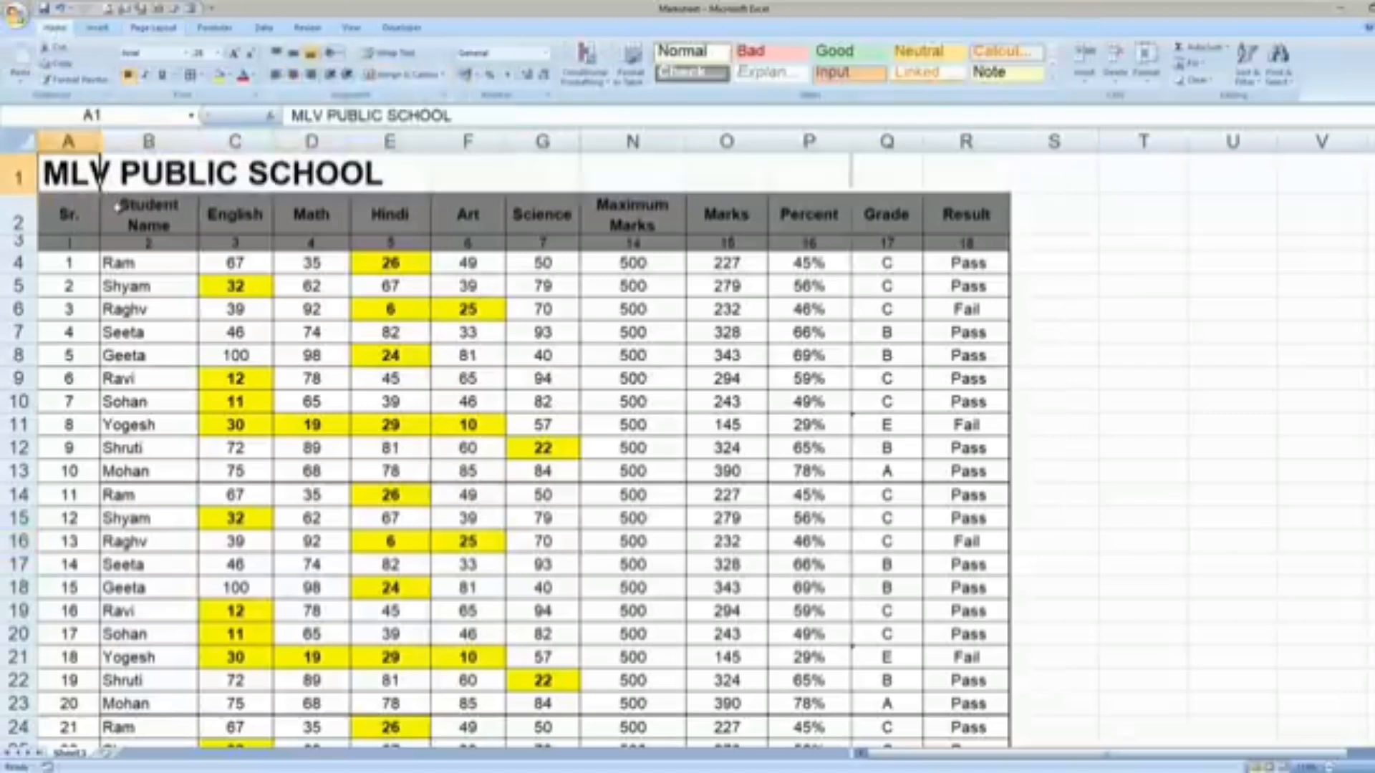
drag(100, 175, 398, 175)
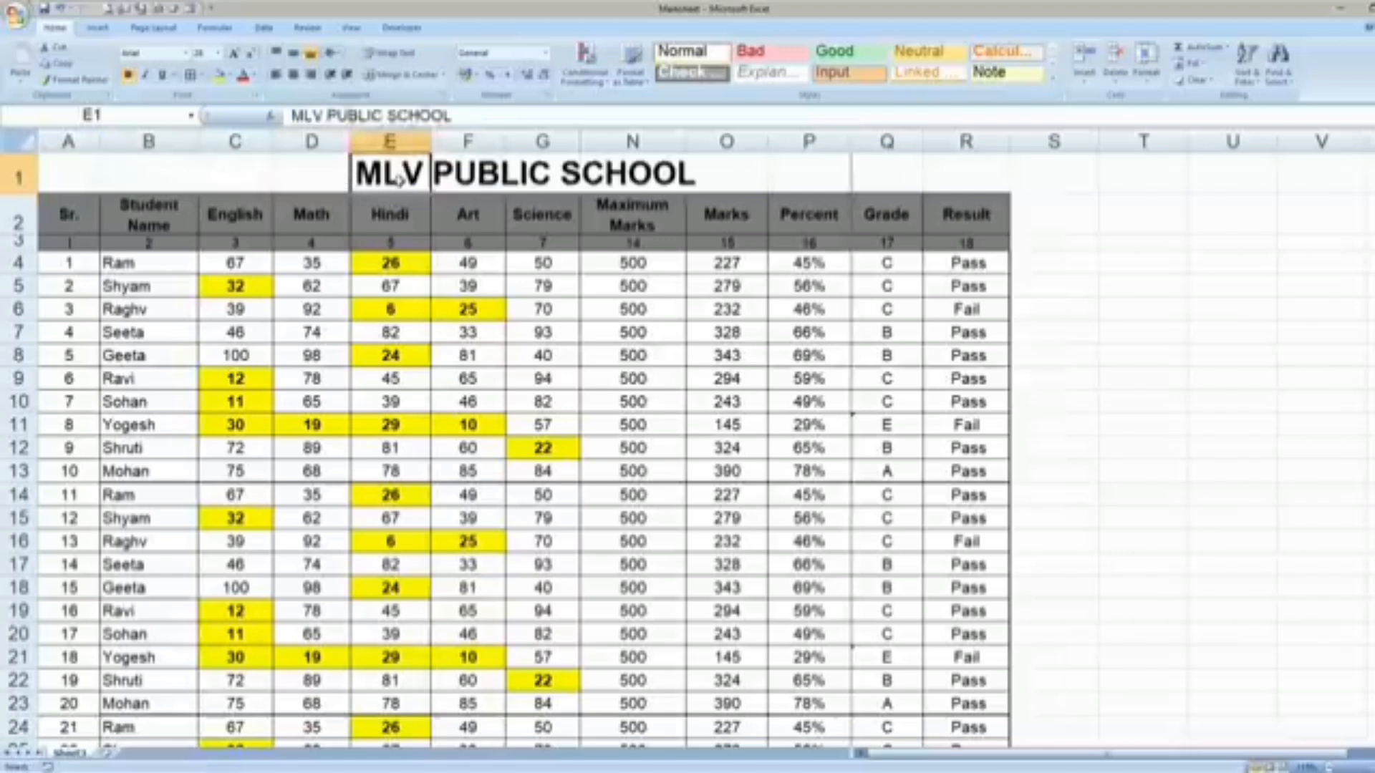
click(455, 289)
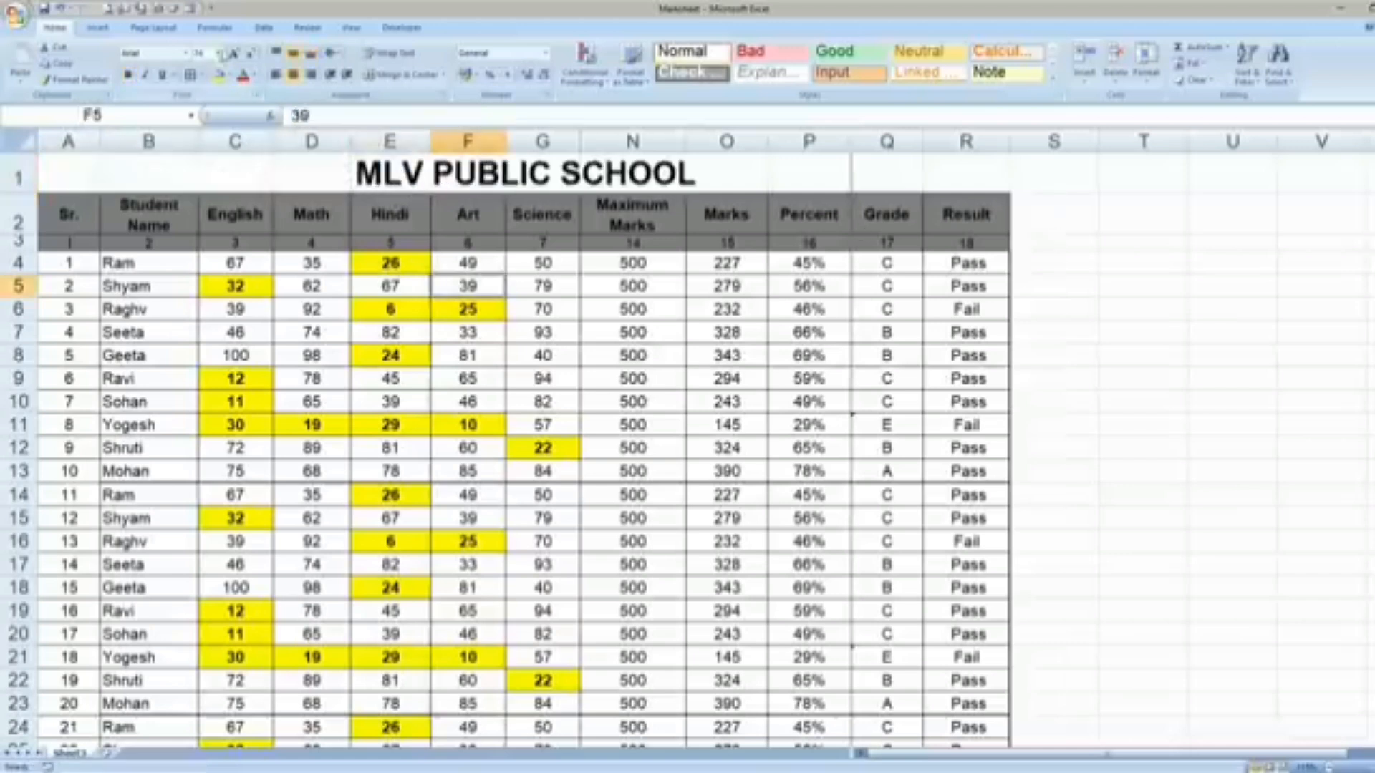
Set columns A:B as the print title columns to repeat at left on every page.
click(162, 34)
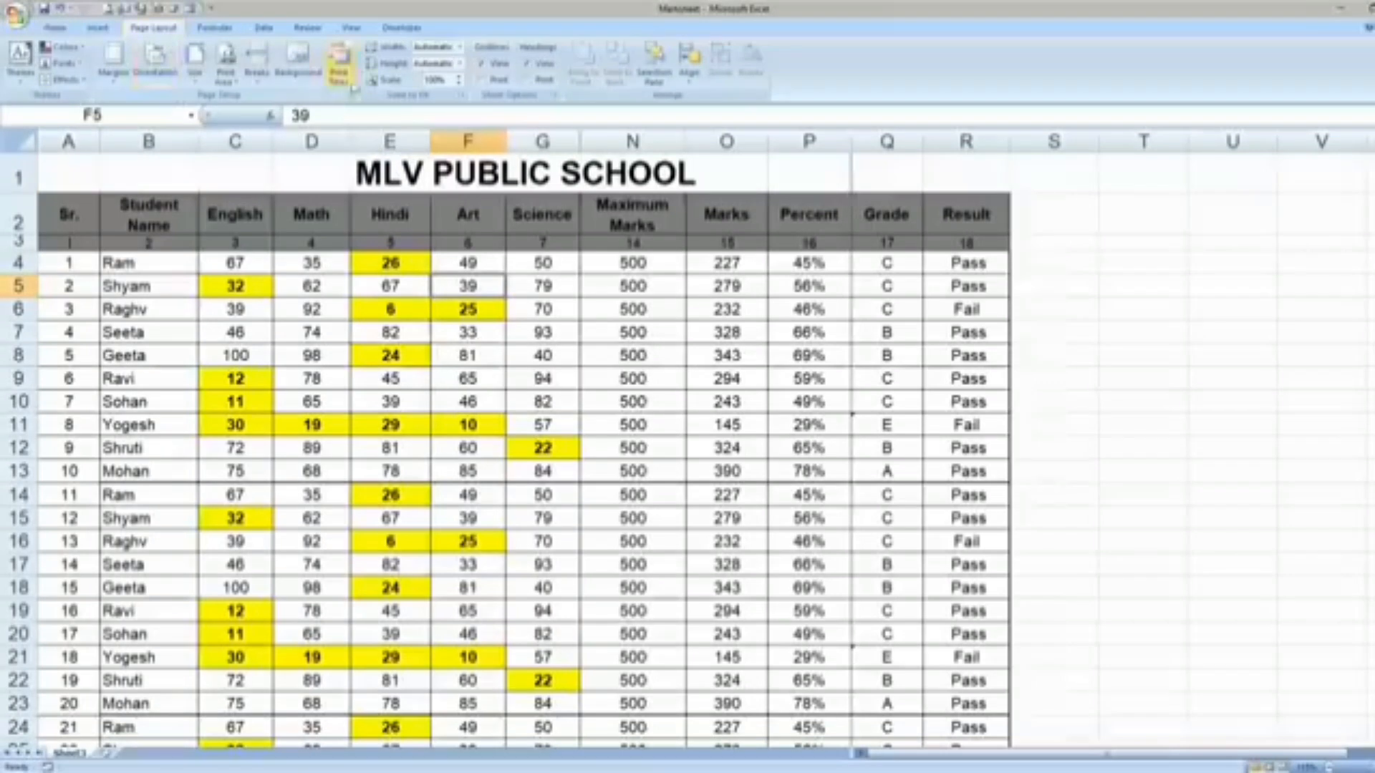
click(339, 61)
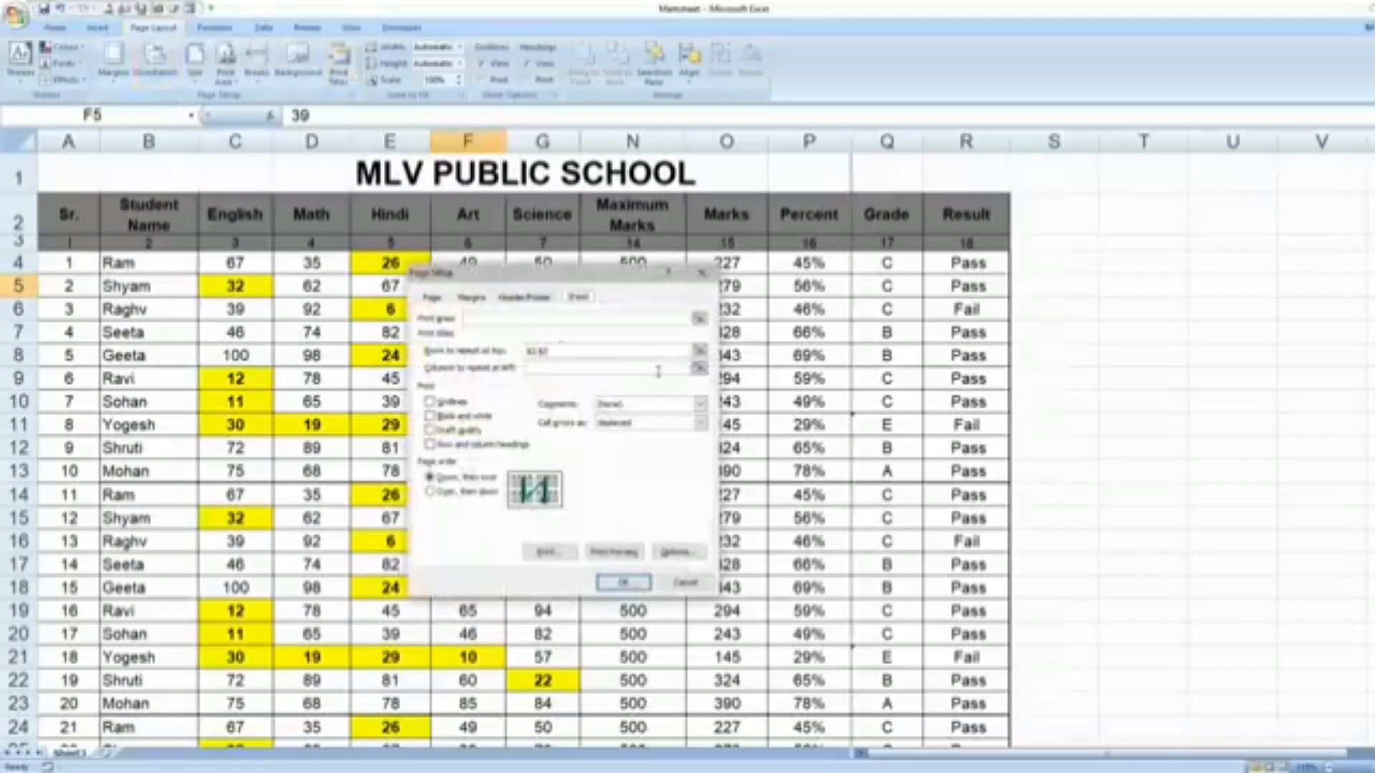
click(680, 368)
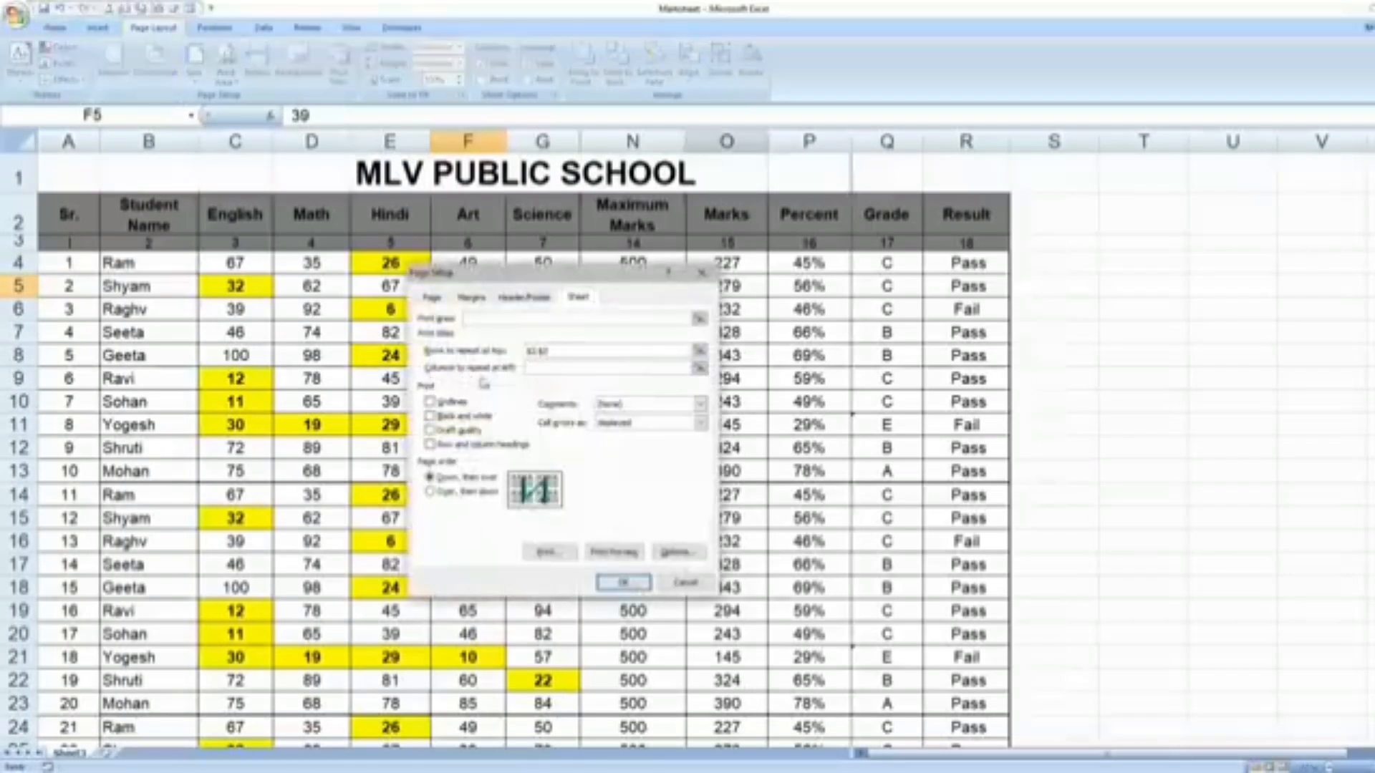
click(699, 367)
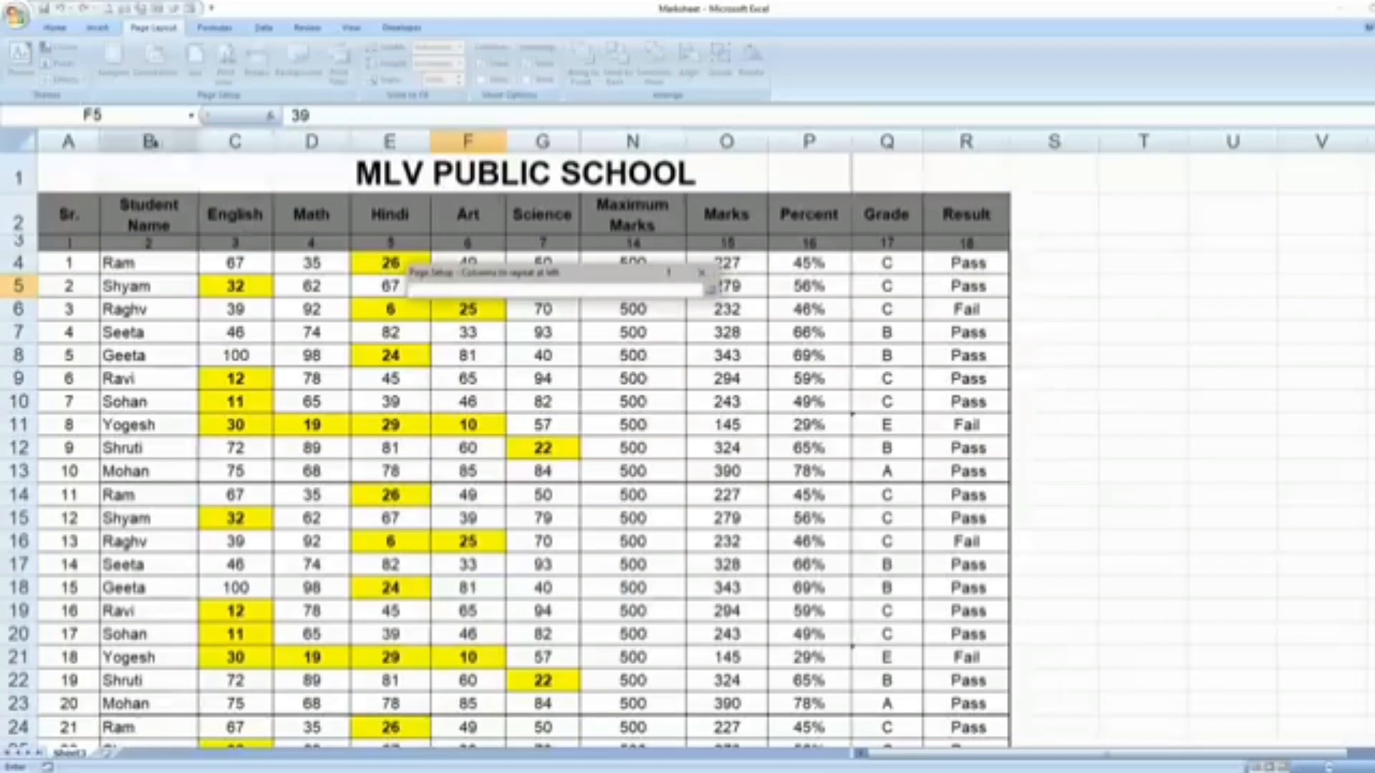
drag(149, 142, 72, 144)
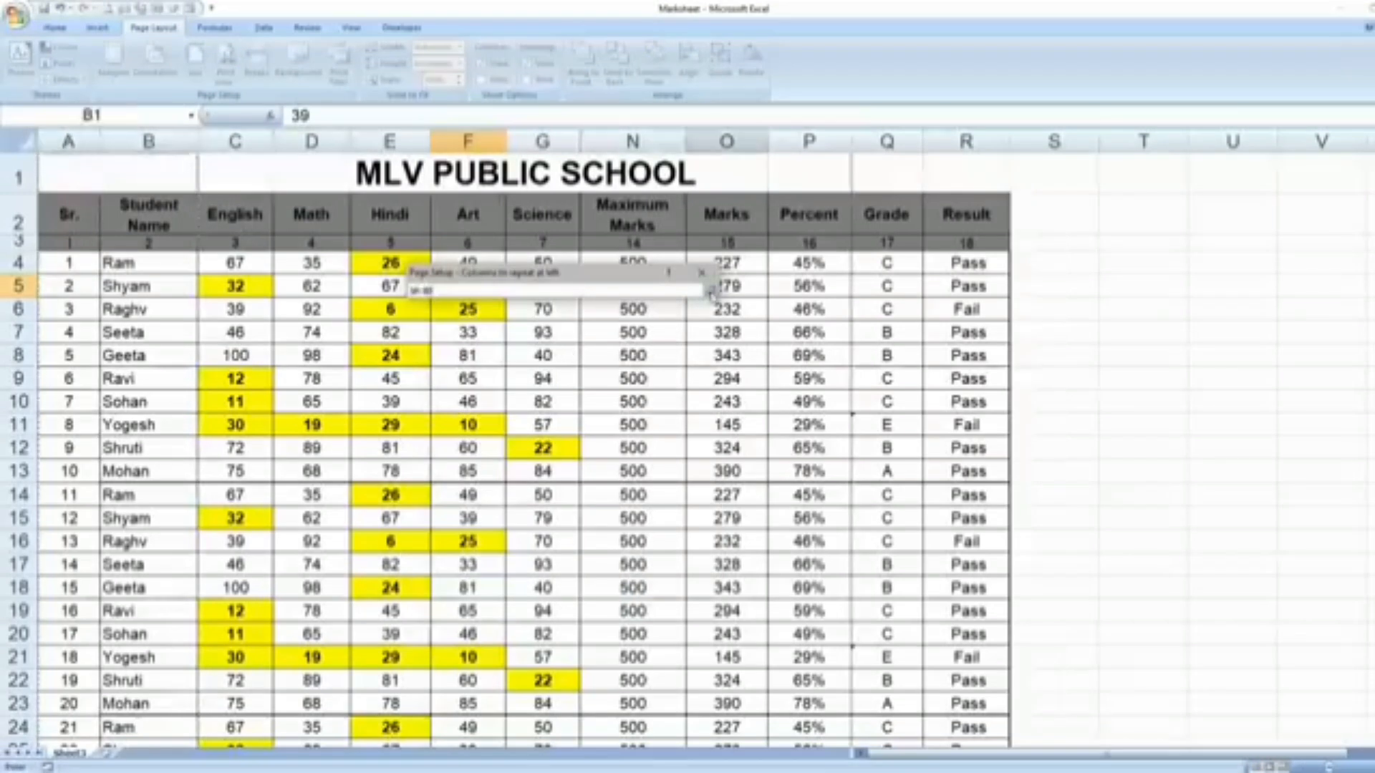
click(710, 291)
click(623, 583)
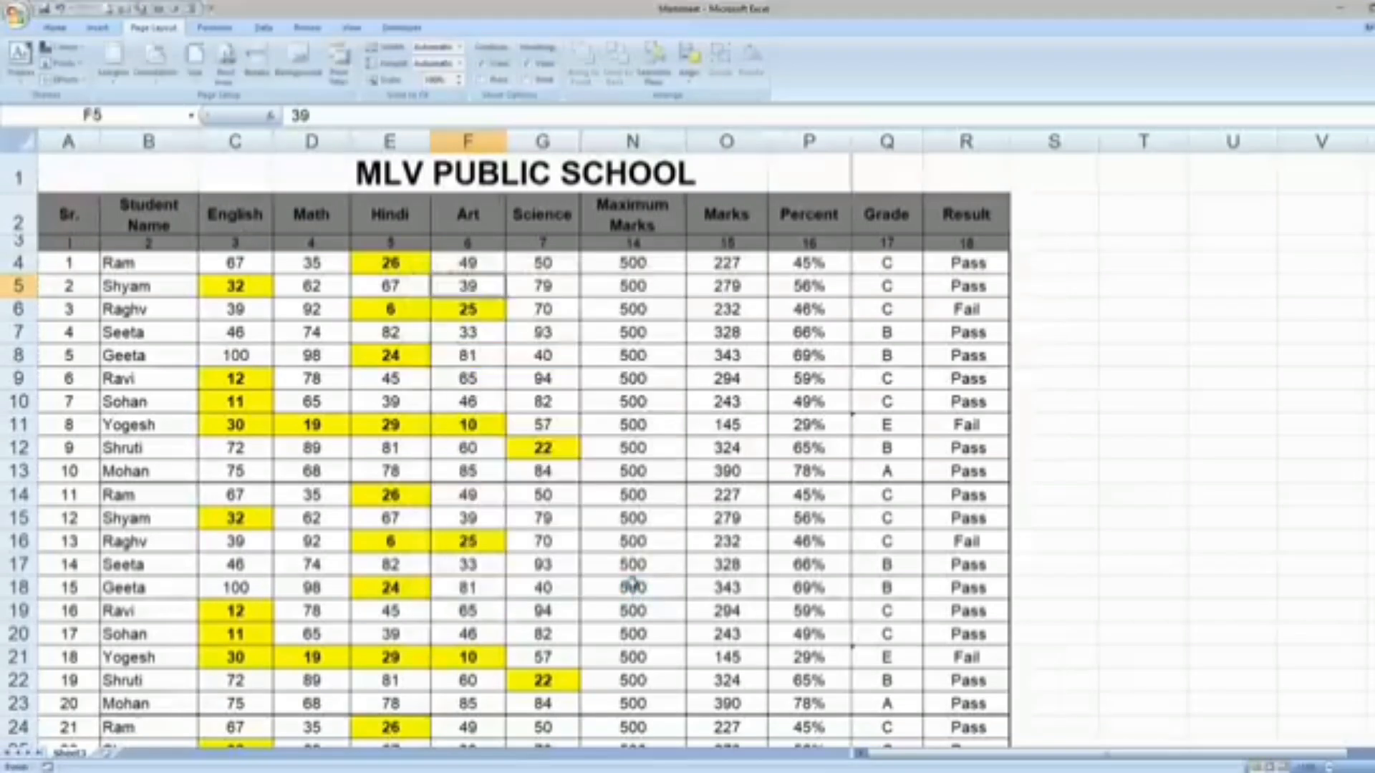
Preview the printout and check the repeated Sr. and Student Name columns on the overflow pages, then return to the worksheet.
click(109, 9)
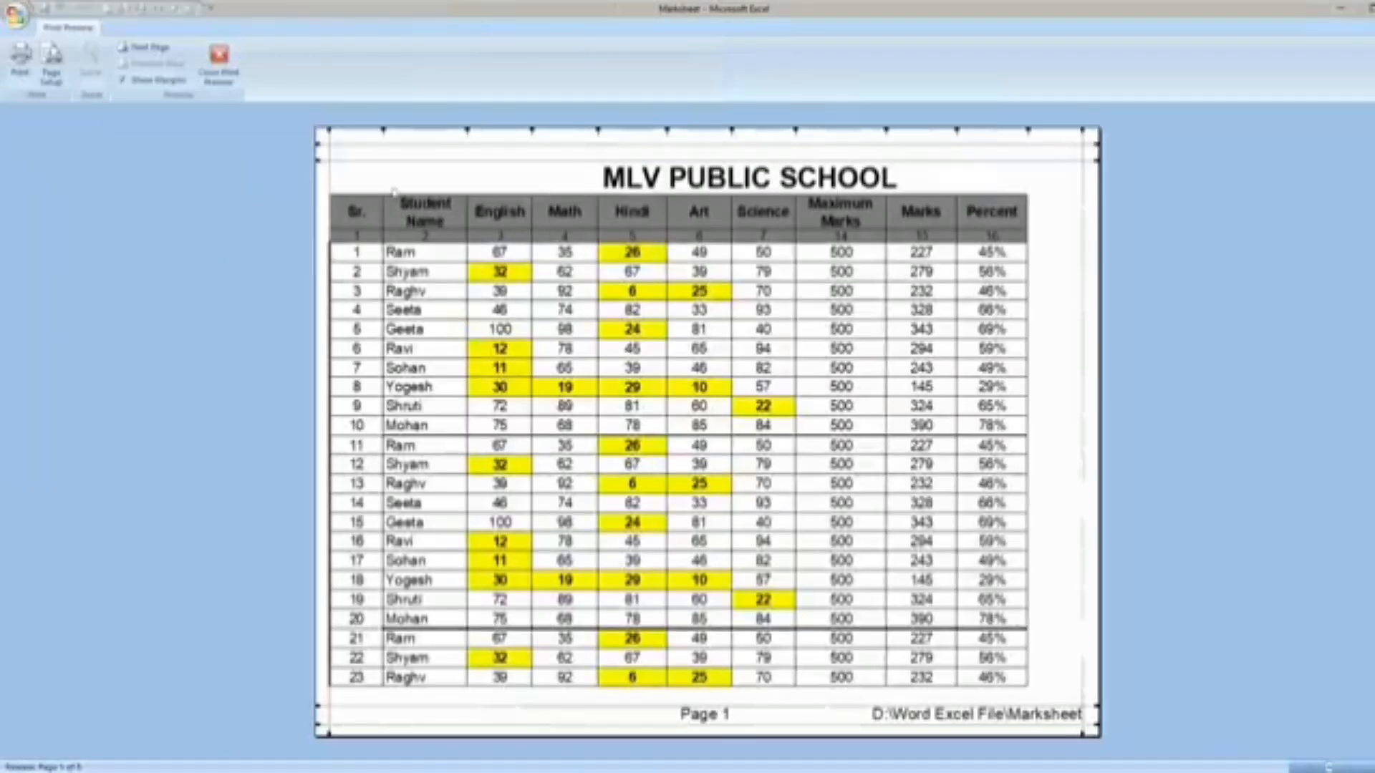
scroll(721, 391, down, 1)
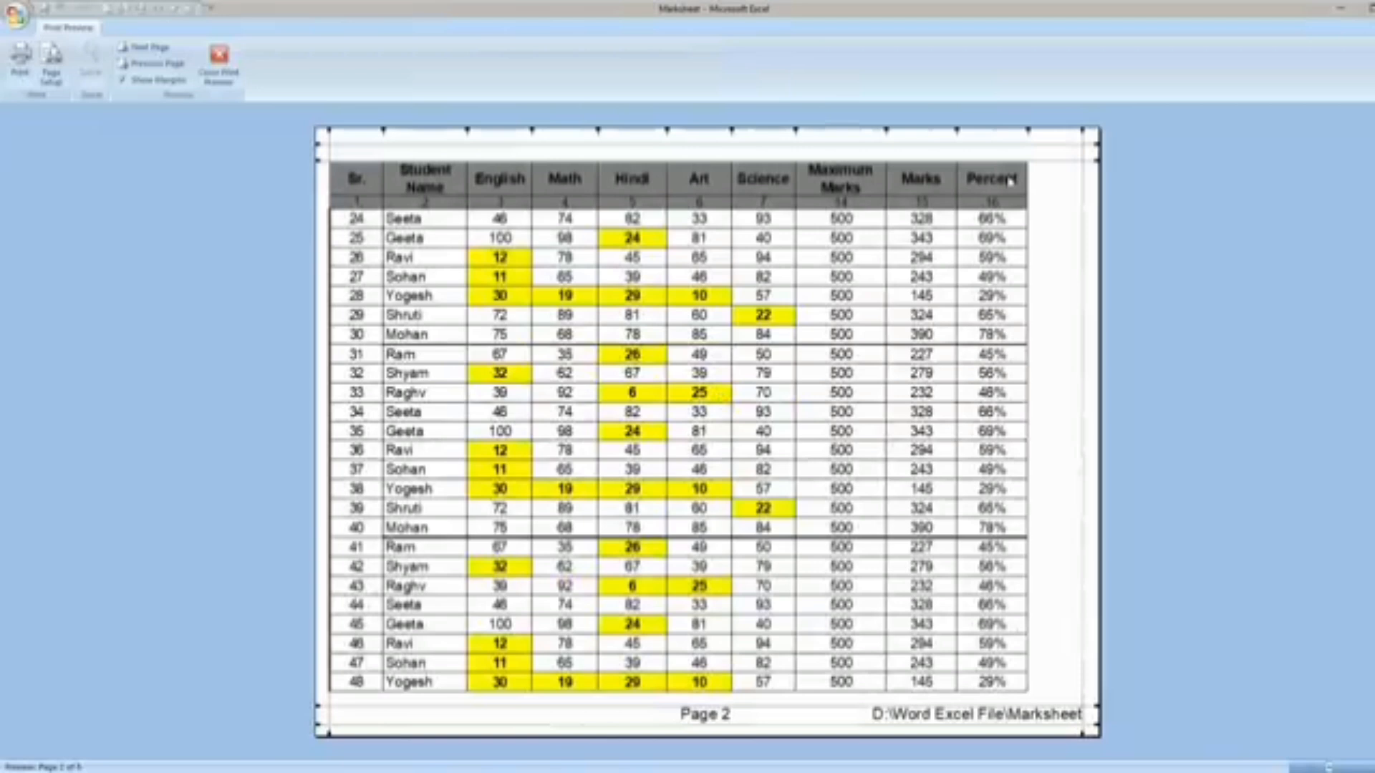
scroll(954, 227, down, 3)
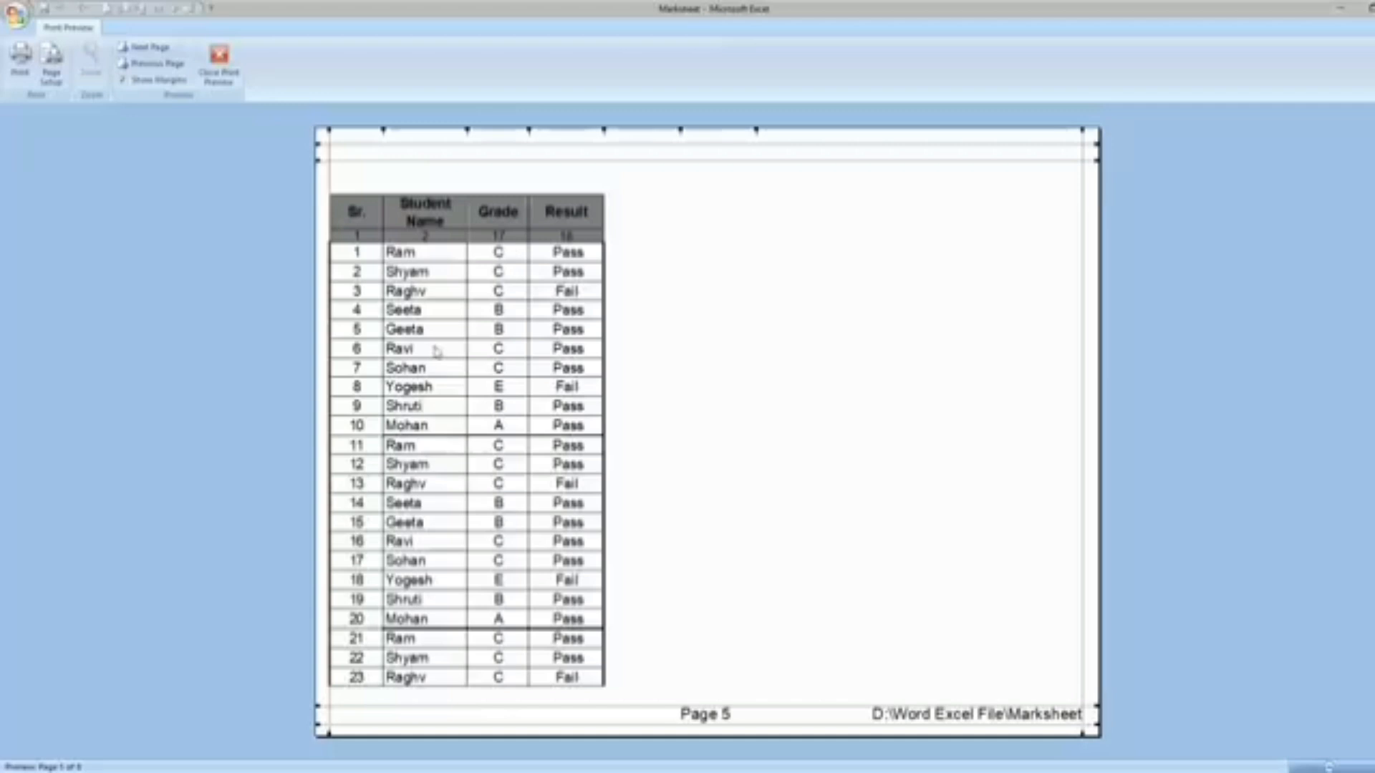
scroll(439, 409, down, 2)
scroll(439, 409, up, 1)
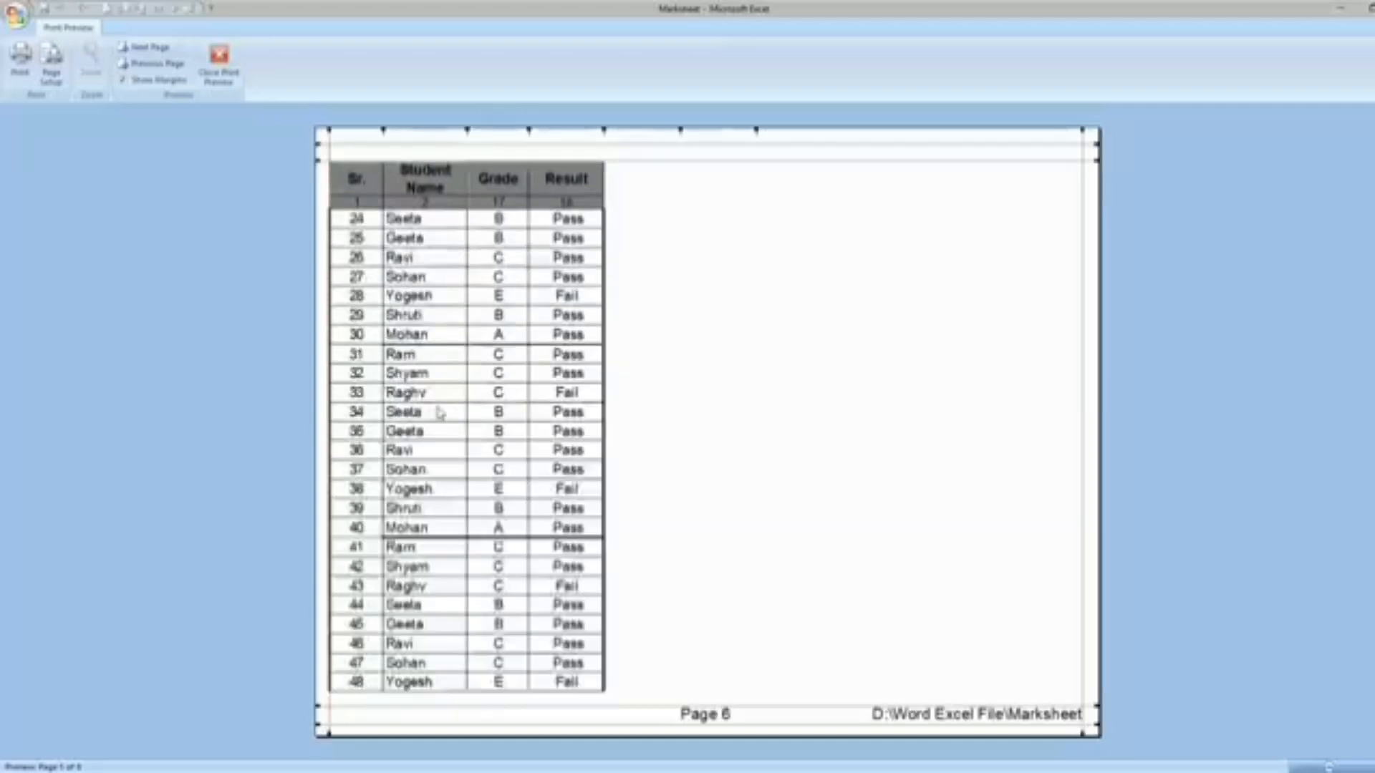
scroll(439, 409, down, 1)
click(219, 60)
Set the whole marksheet table, A1:R63, as the print area.
scroll(877, 406, down, 17)
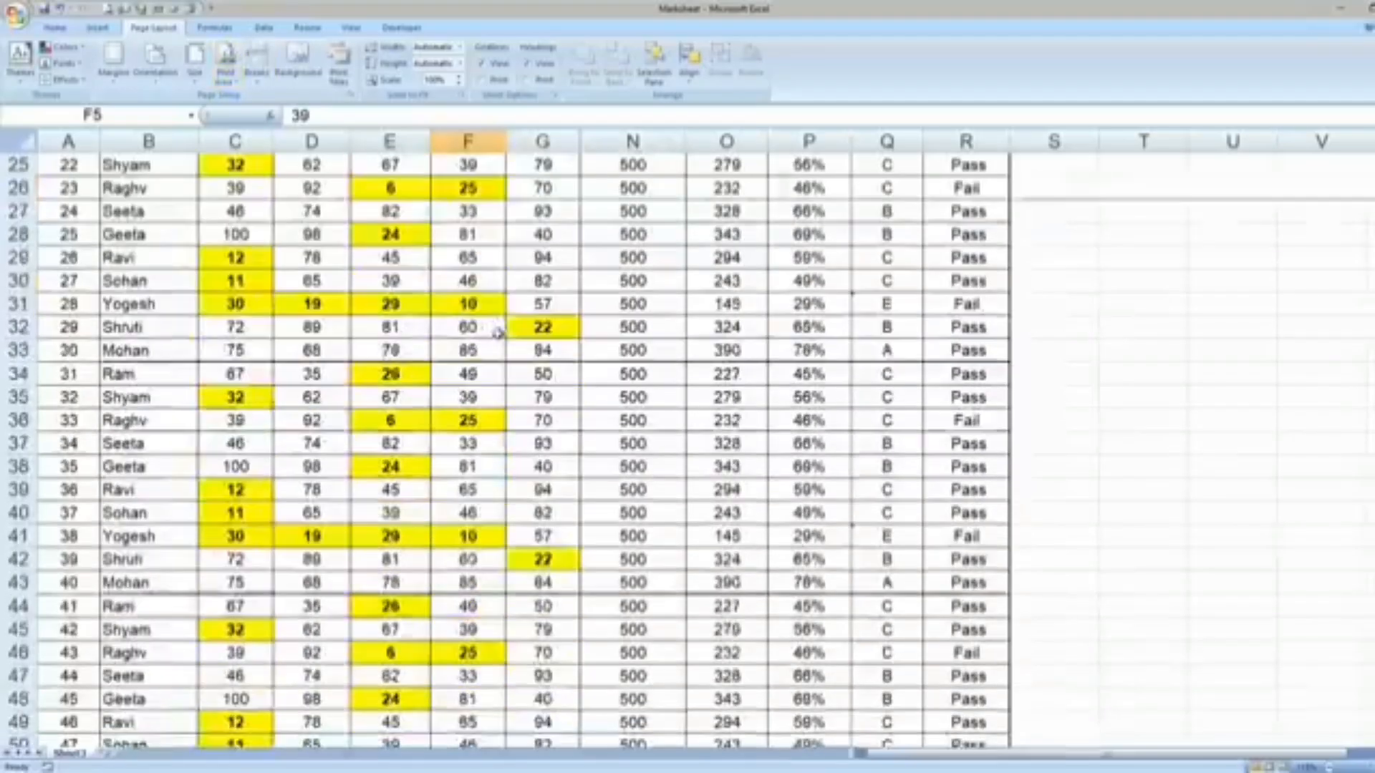
scroll(877, 406, up, 3)
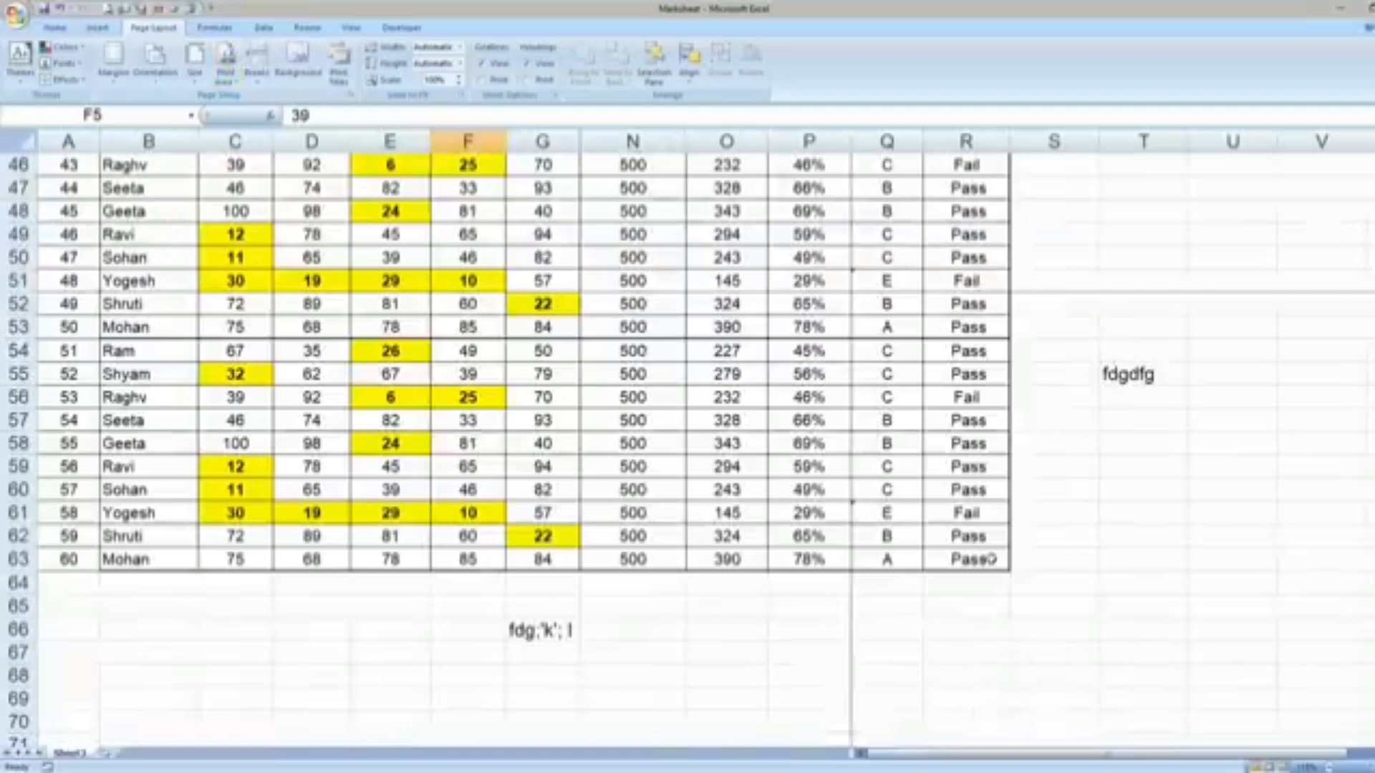
drag(990, 559, 68, 137)
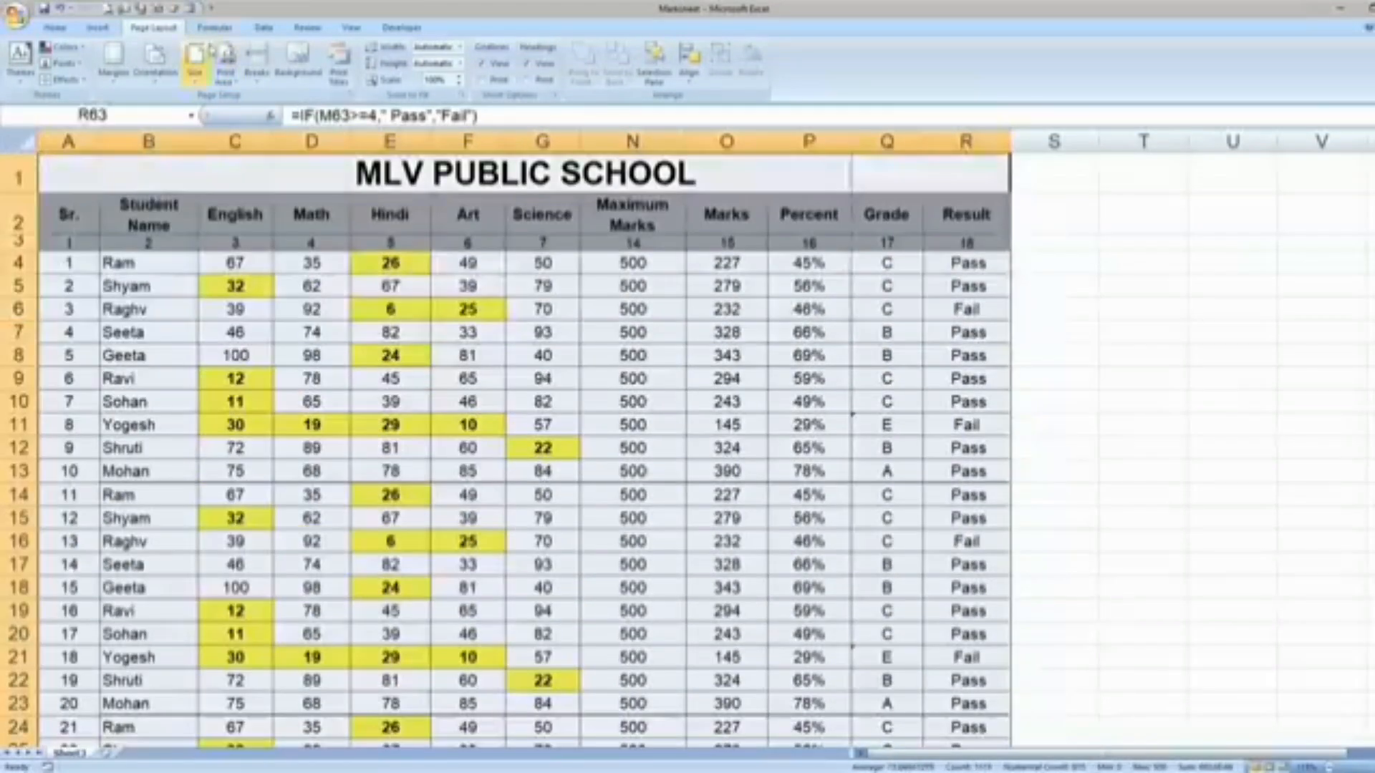
click(226, 61)
click(251, 99)
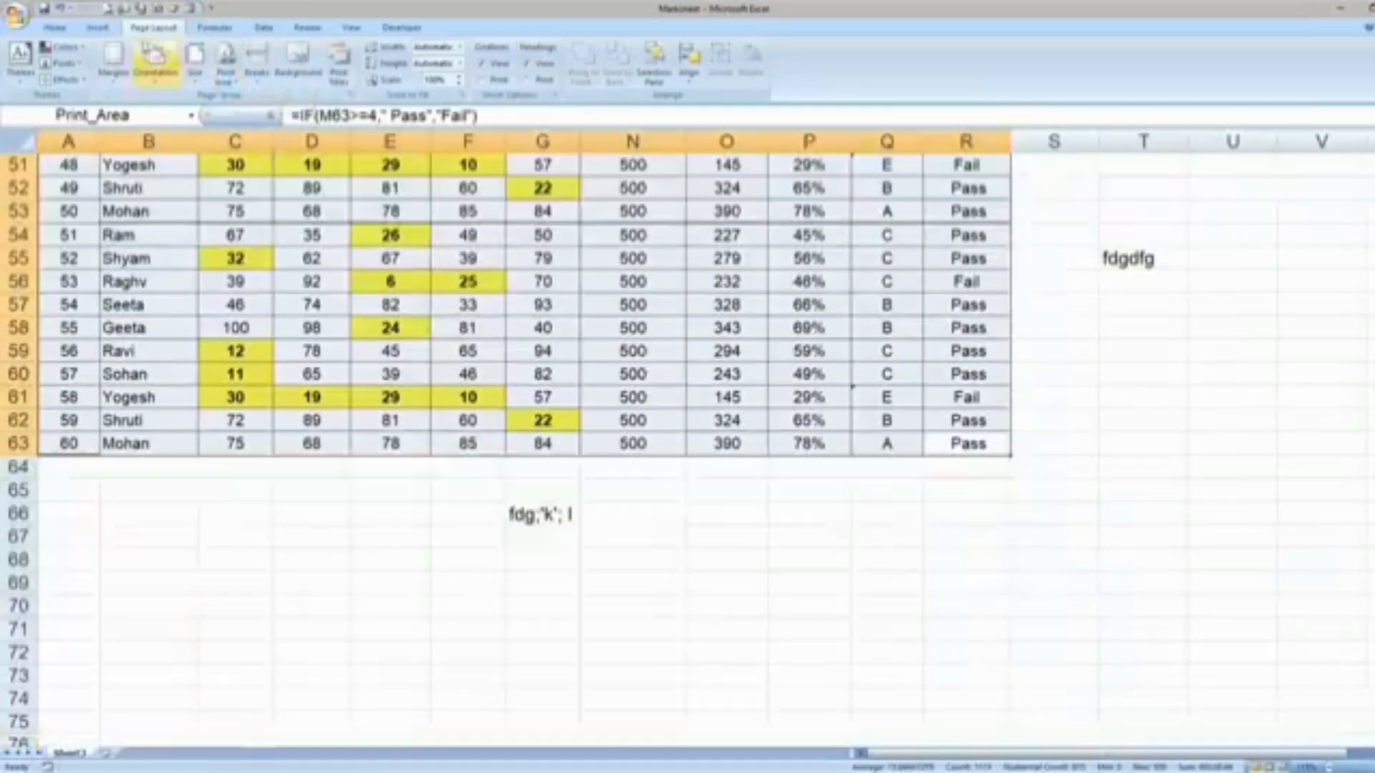
Preview the printout of the defined print area and check the repeated header rows and Sr. and Student Name columns across its pages.
click(107, 9)
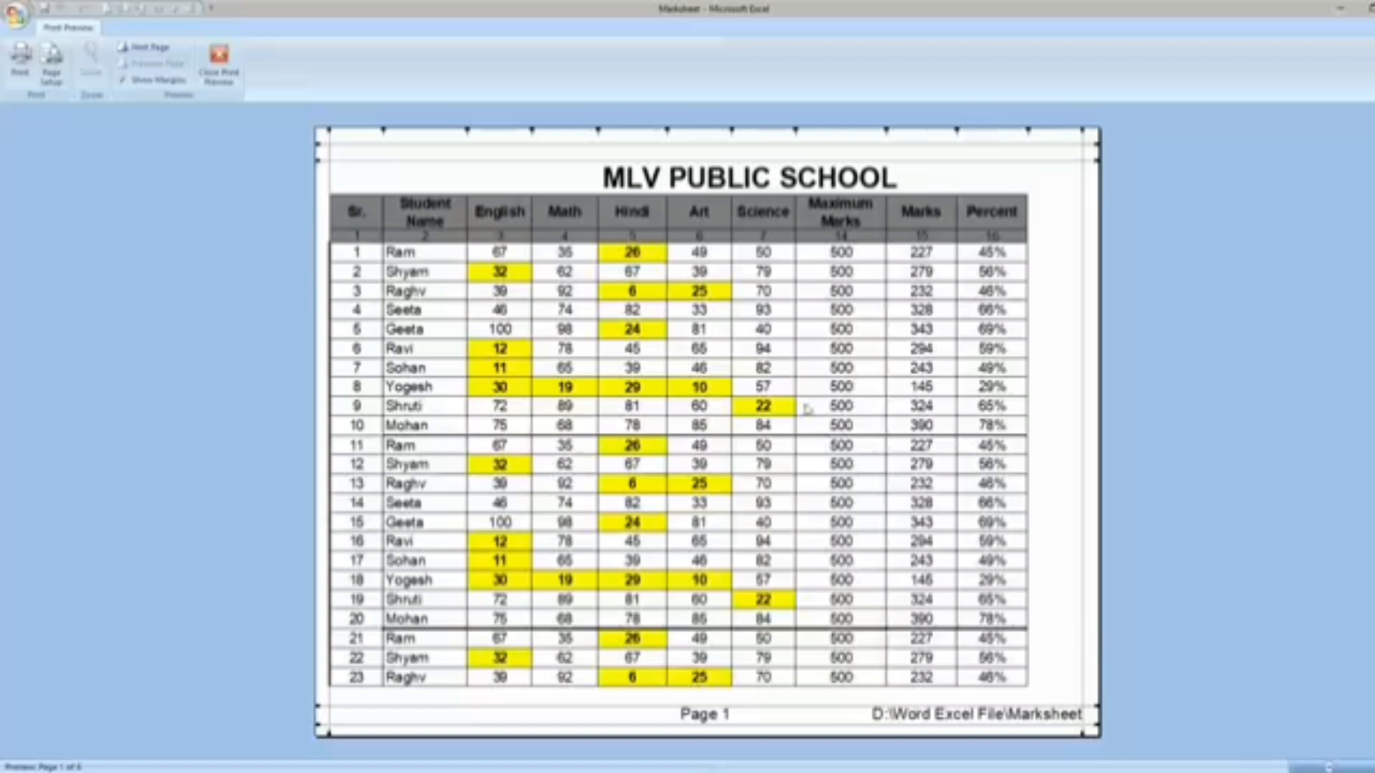
scroll(807, 408, down, 2)
scroll(807, 408, down, 3)
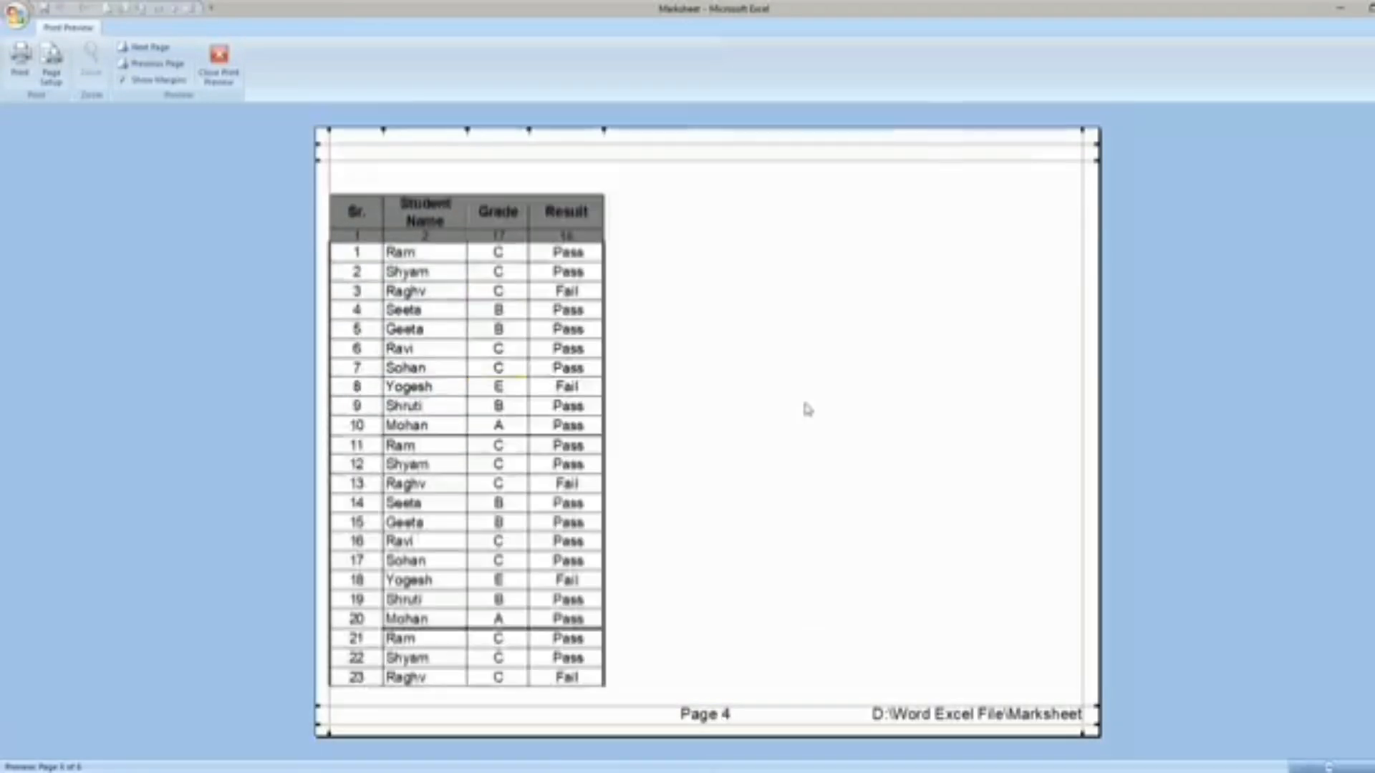
scroll(808, 408, up, 3)
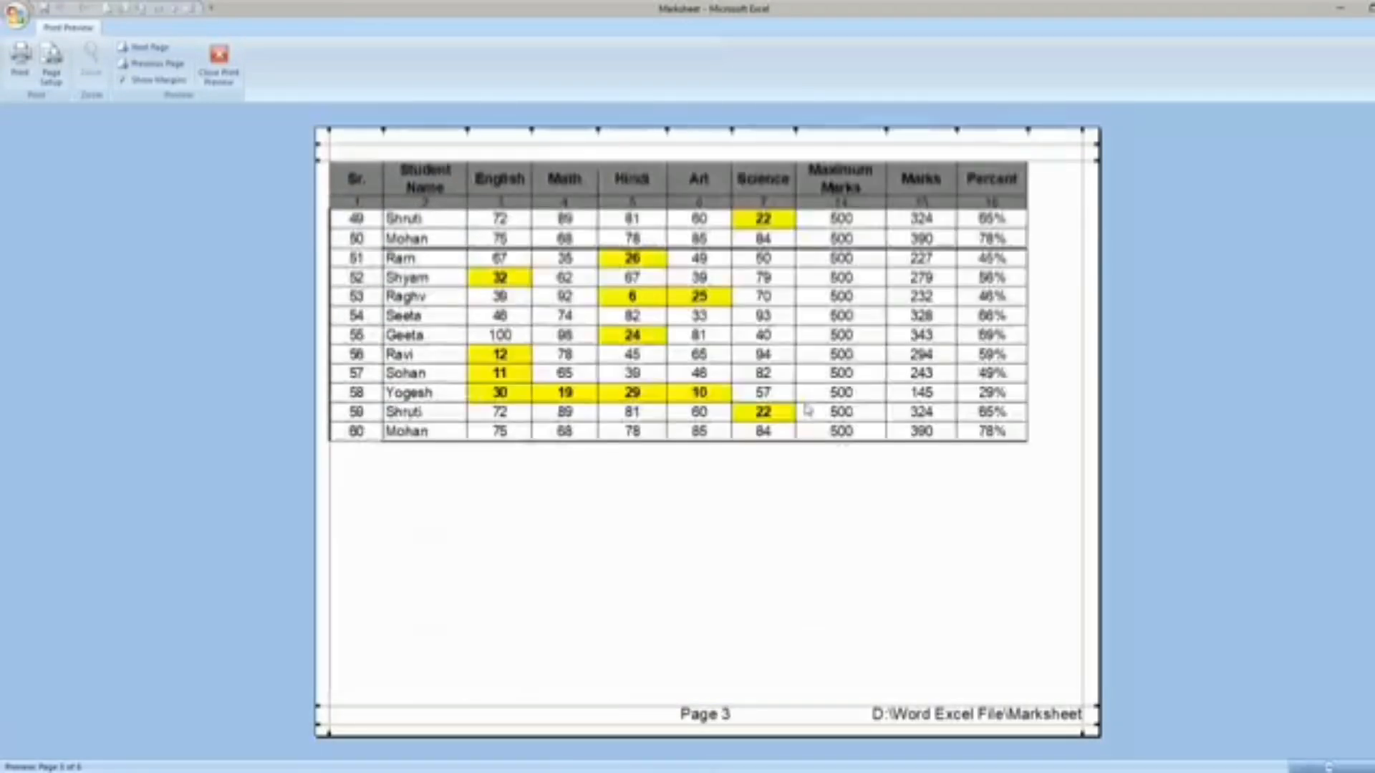
scroll(808, 409, down, 1)
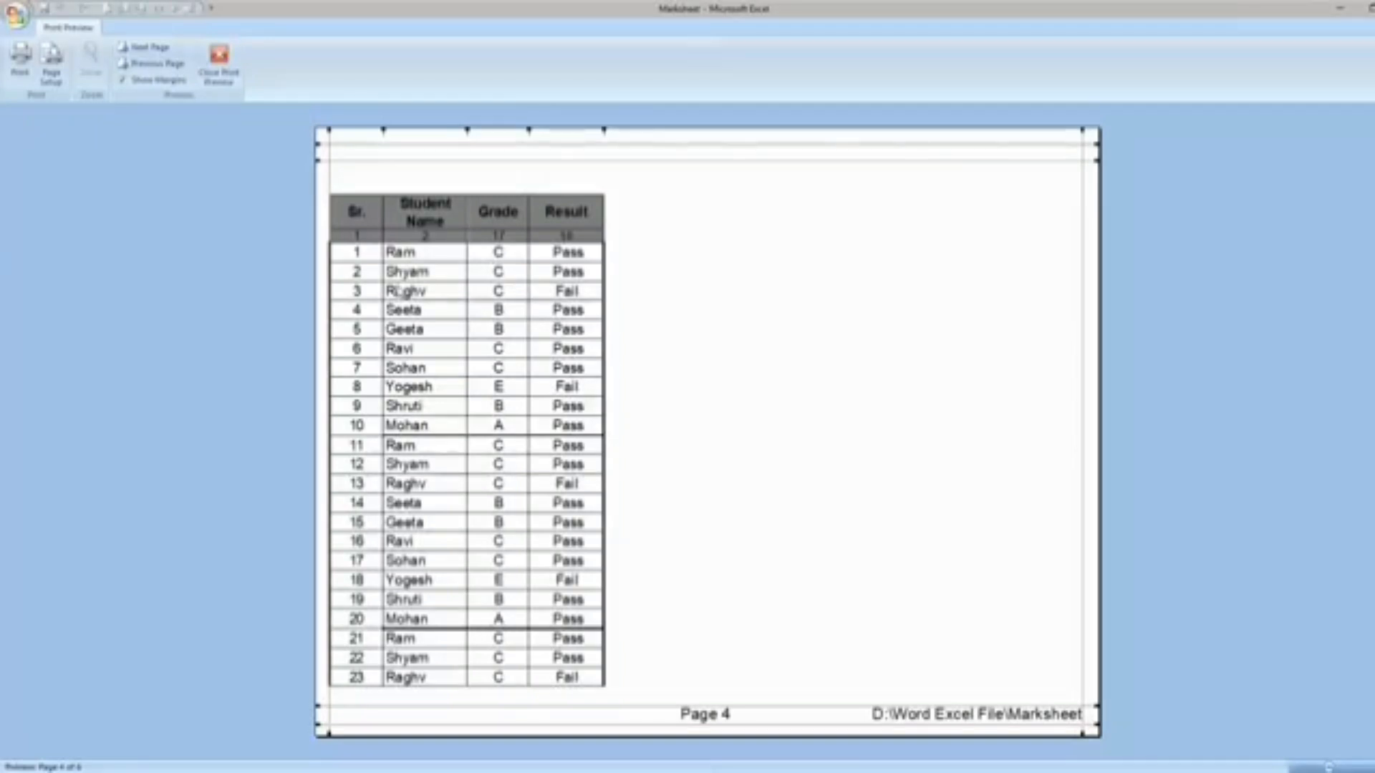
scroll(396, 290, up, 2)
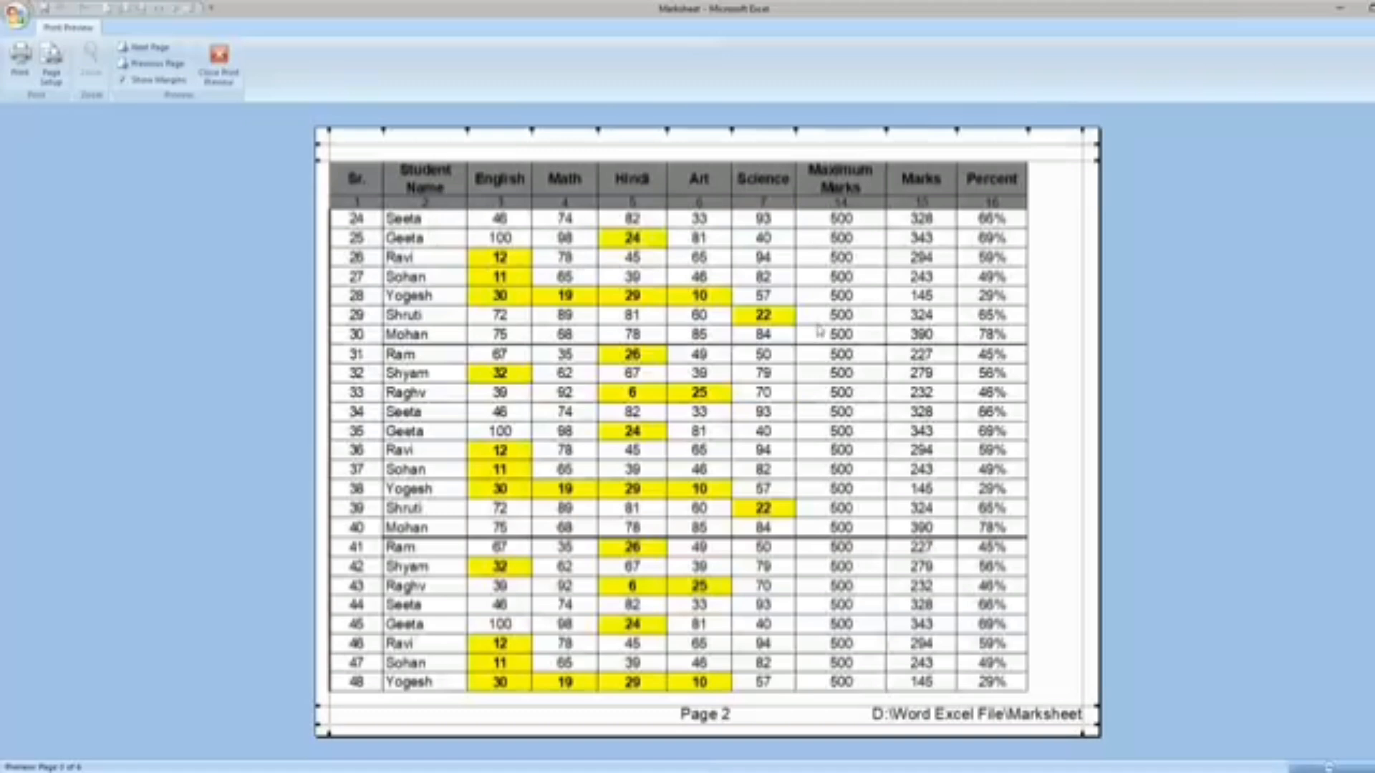
scroll(831, 397, up, 1)
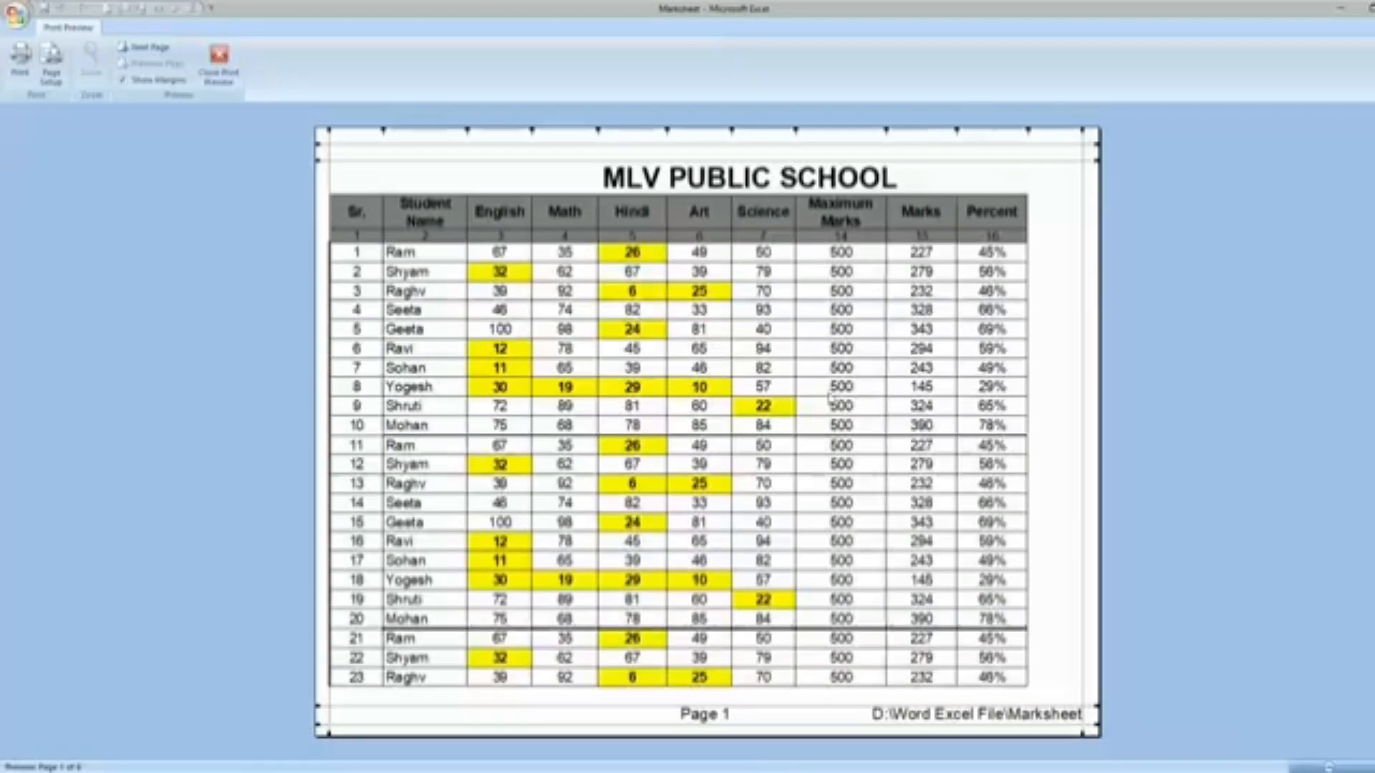